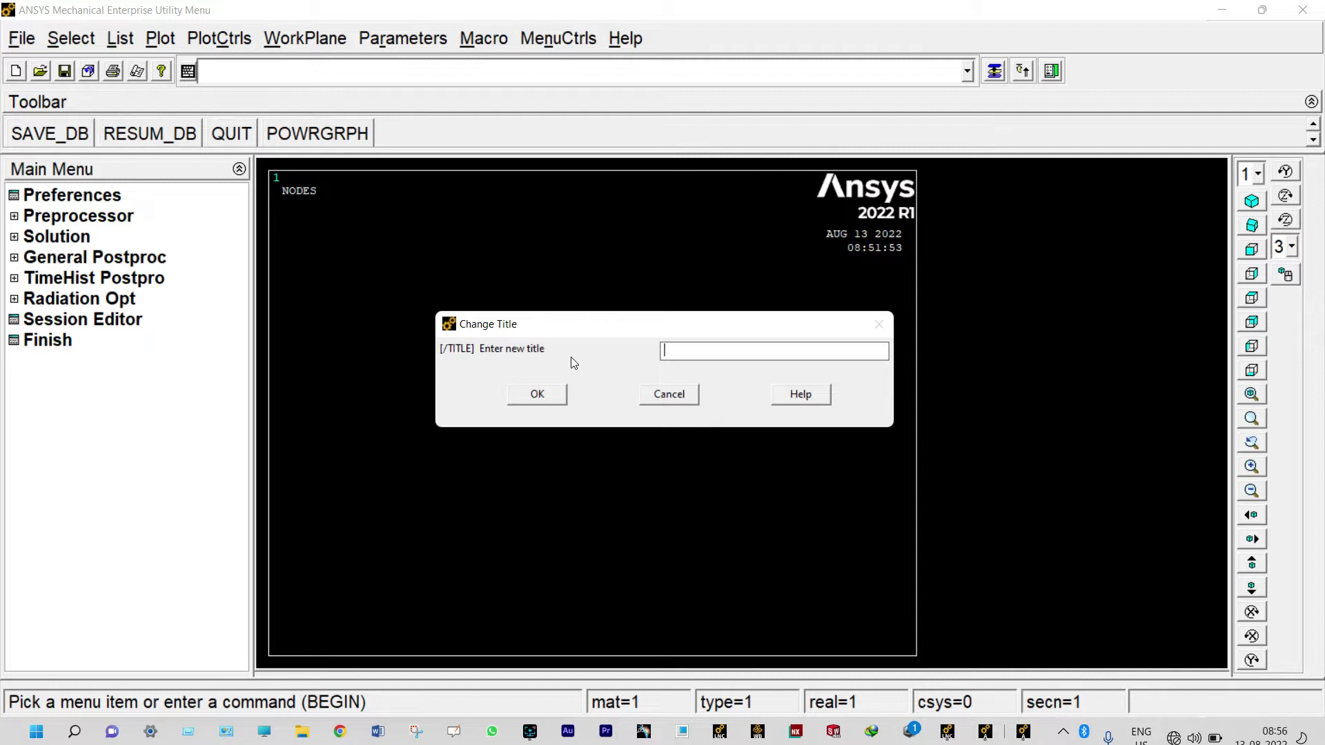
# Step: Set the analysis title to FEA1 and replot the graphics display
pyautogui.write('FEA1')
pyautogui.click(546, 395)
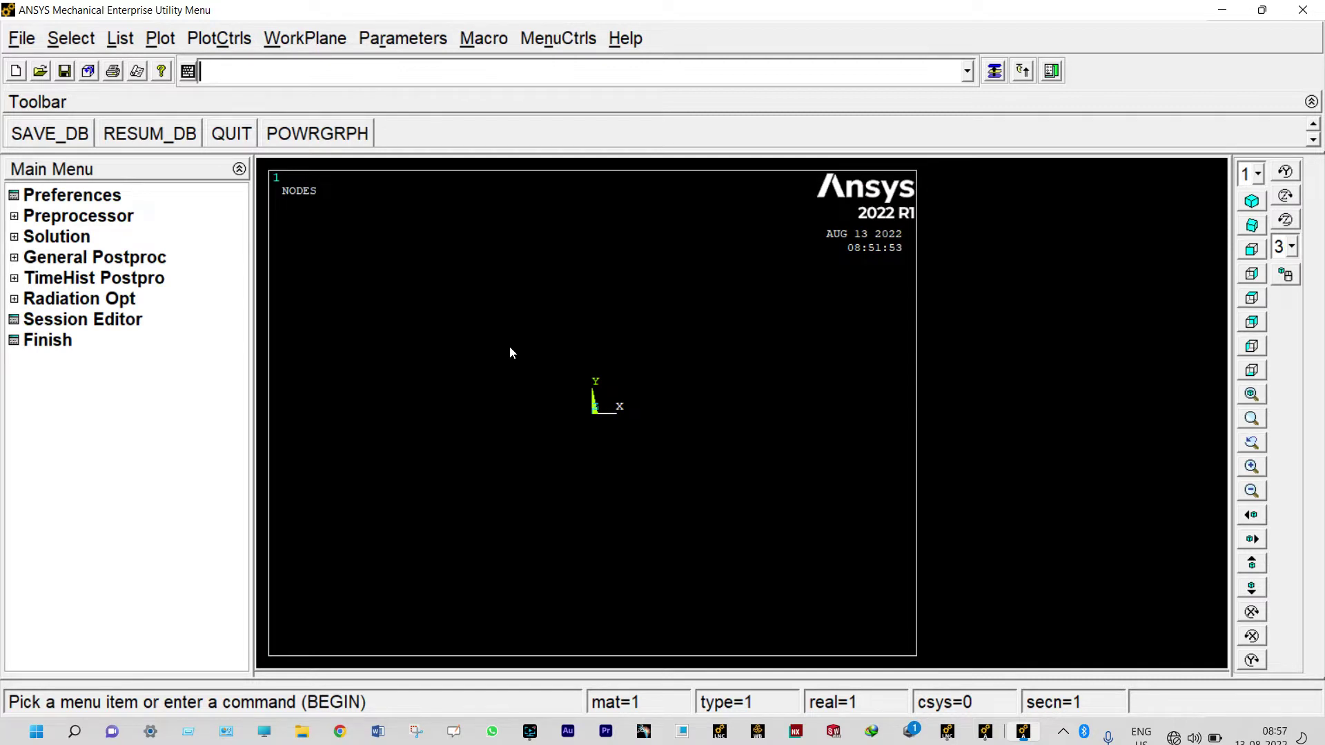
pyautogui.click(165, 43)
pyautogui.click(187, 63)
# Step: Filter the interface preferences to show only the Structural discipline
pyautogui.doubleClick(107, 200)
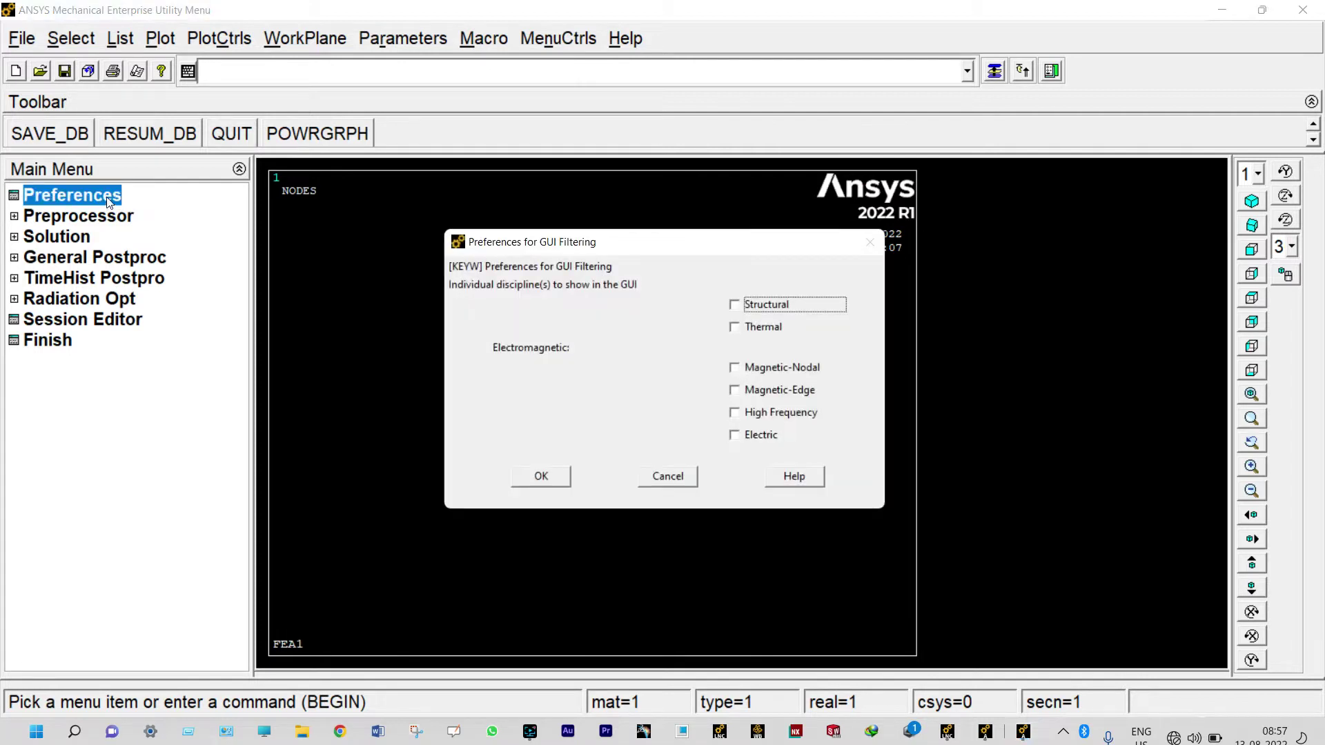
pyautogui.click(734, 306)
pyautogui.click(541, 476)
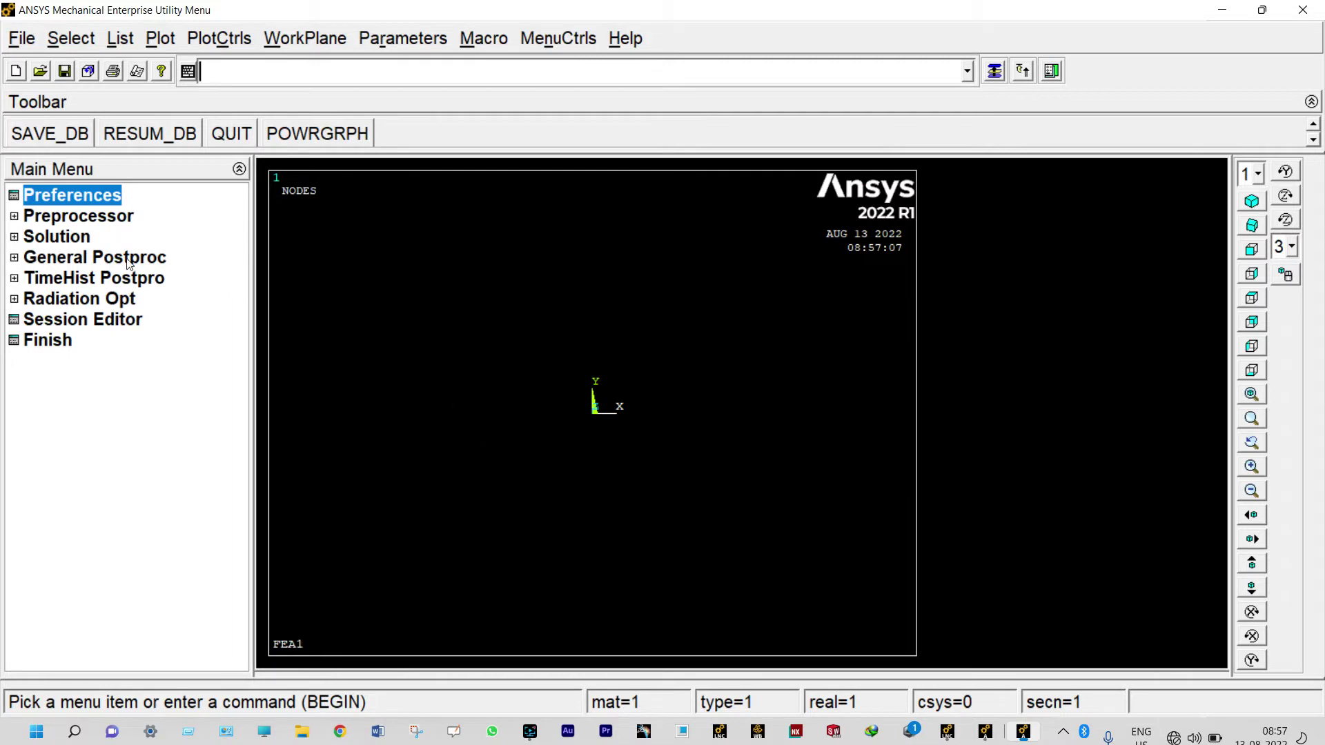
# Step: Add the 3D finite strain beam element BEAM188 as element type 1 and open its element behavior (K3) choices
pyautogui.click(22, 218)
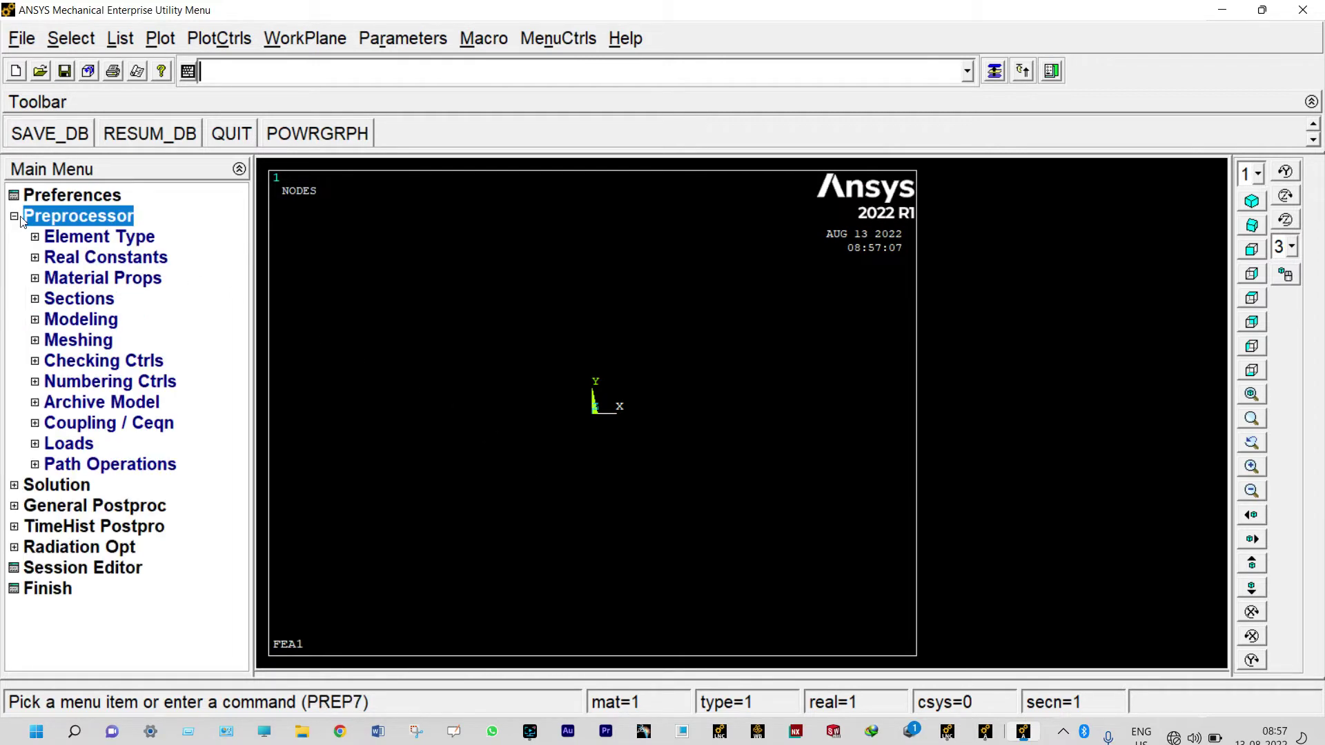
pyautogui.click(69, 240)
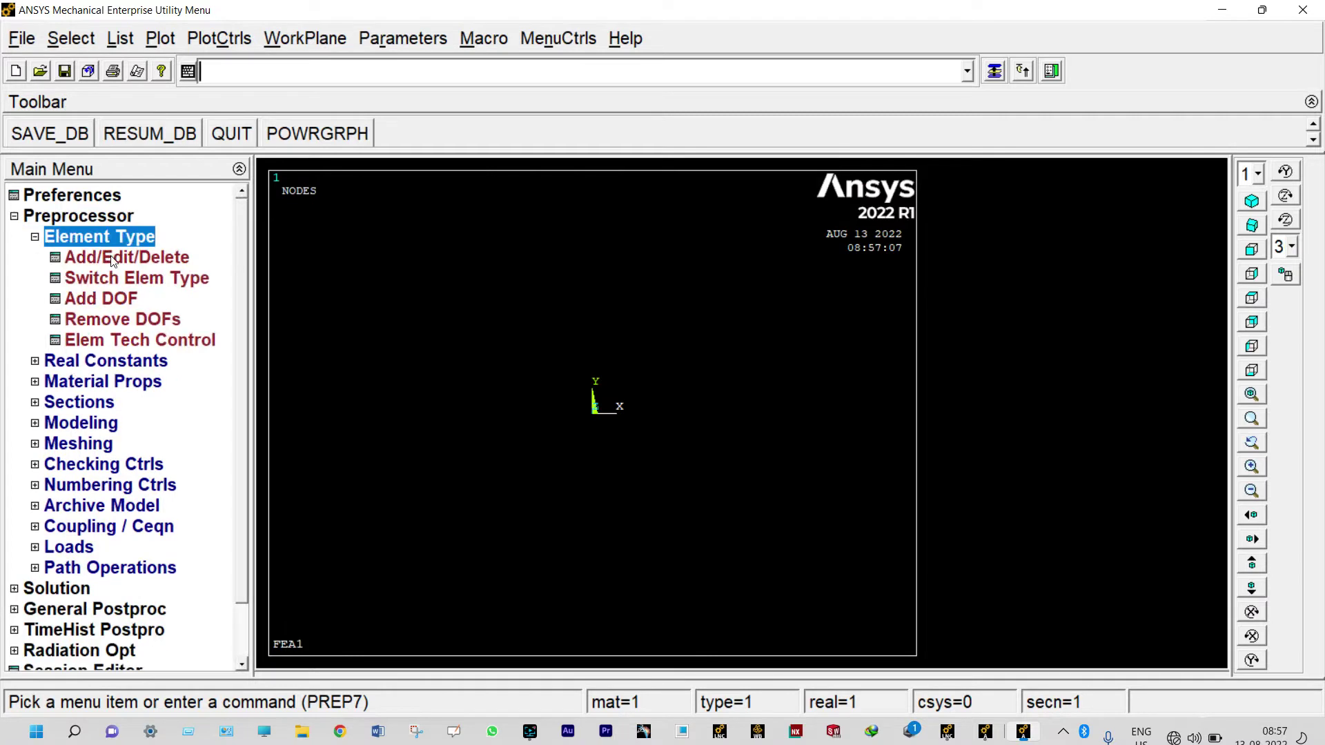
pyautogui.click(112, 259)
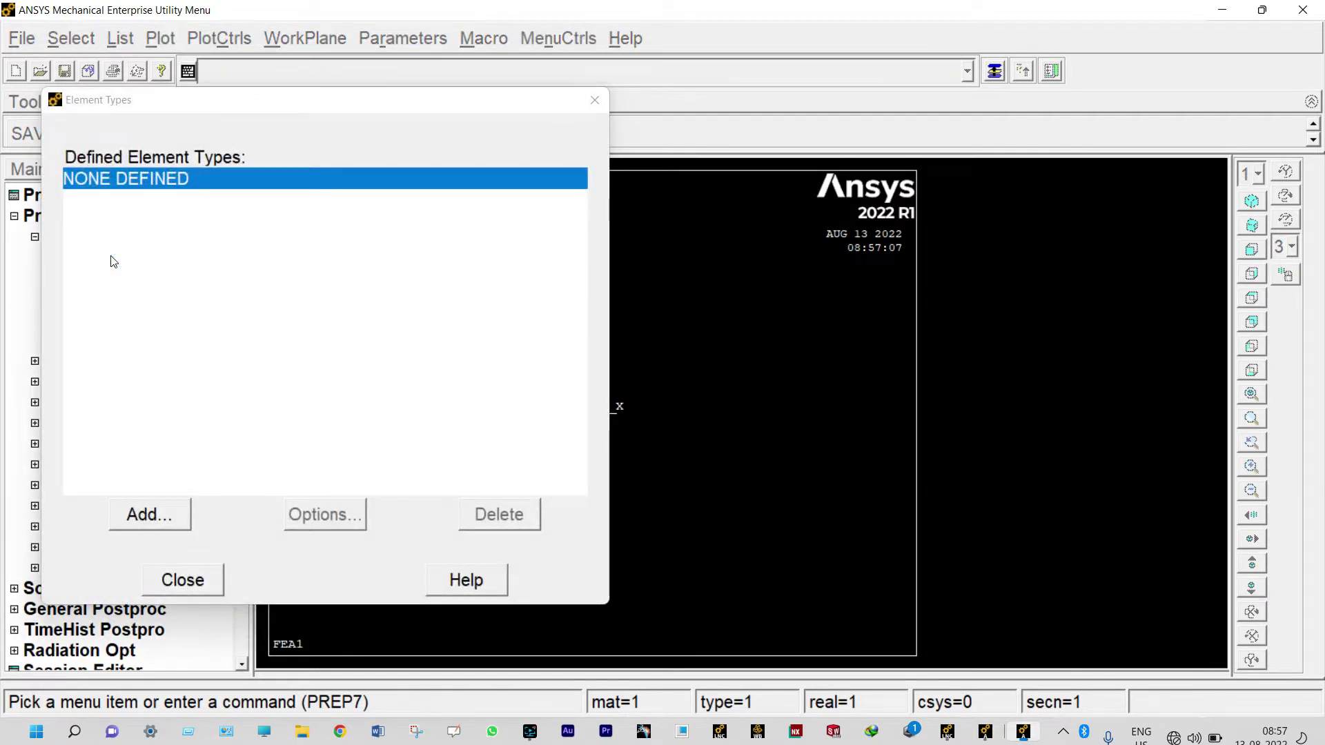
pyautogui.click(150, 516)
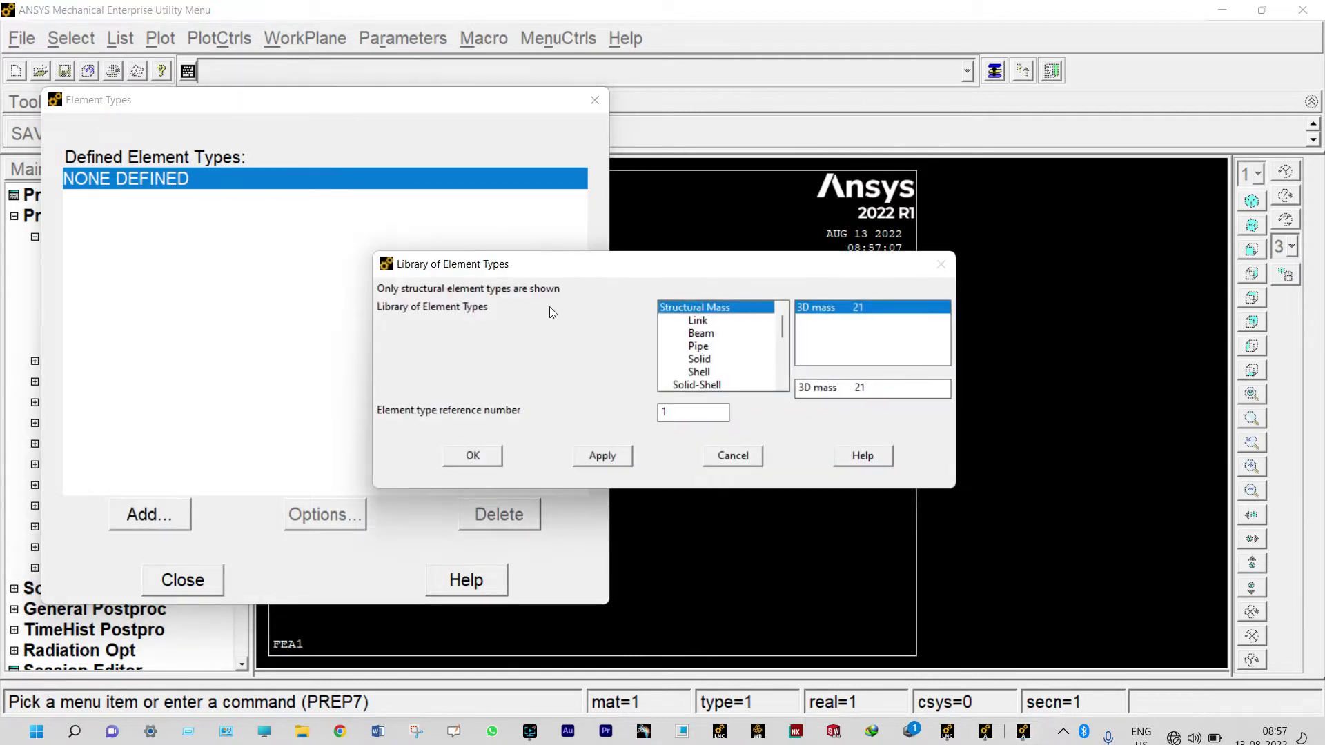
pyautogui.click(685, 334)
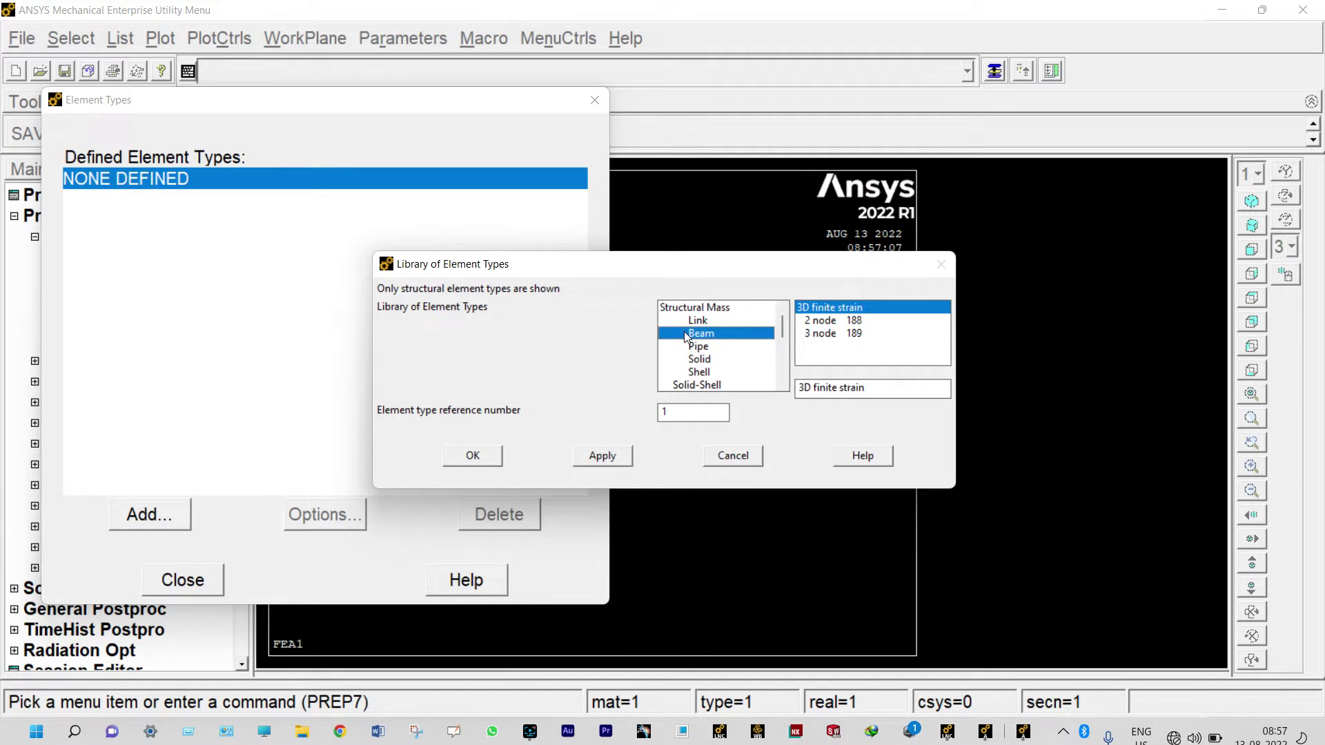
pyautogui.click(488, 456)
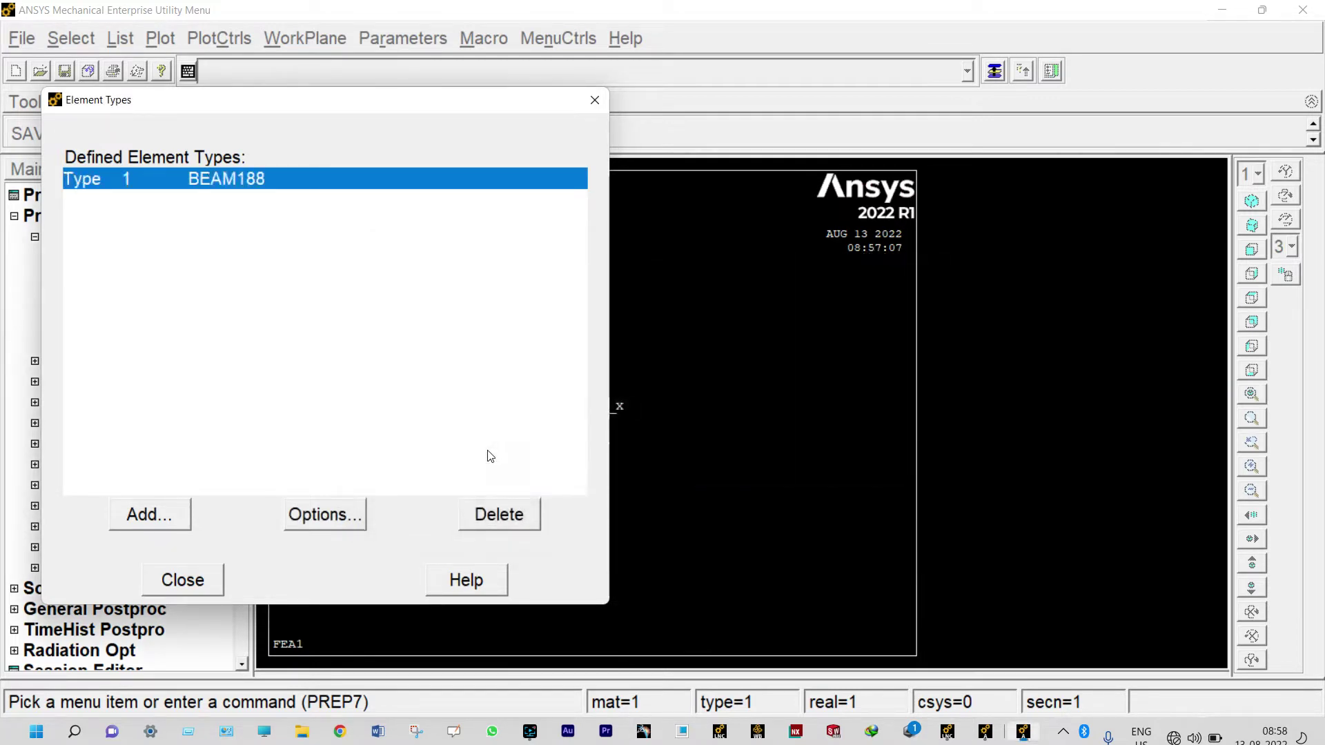
pyautogui.click(344, 514)
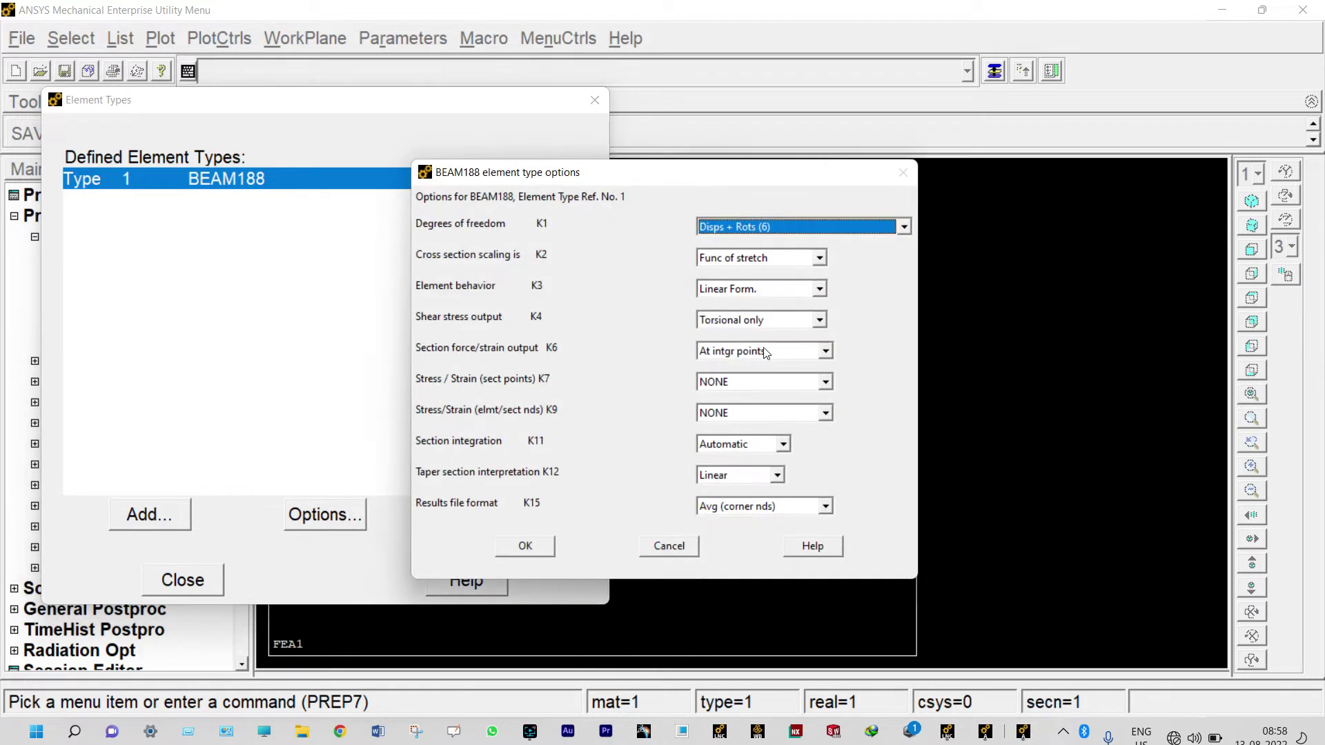
pyautogui.click(819, 290)
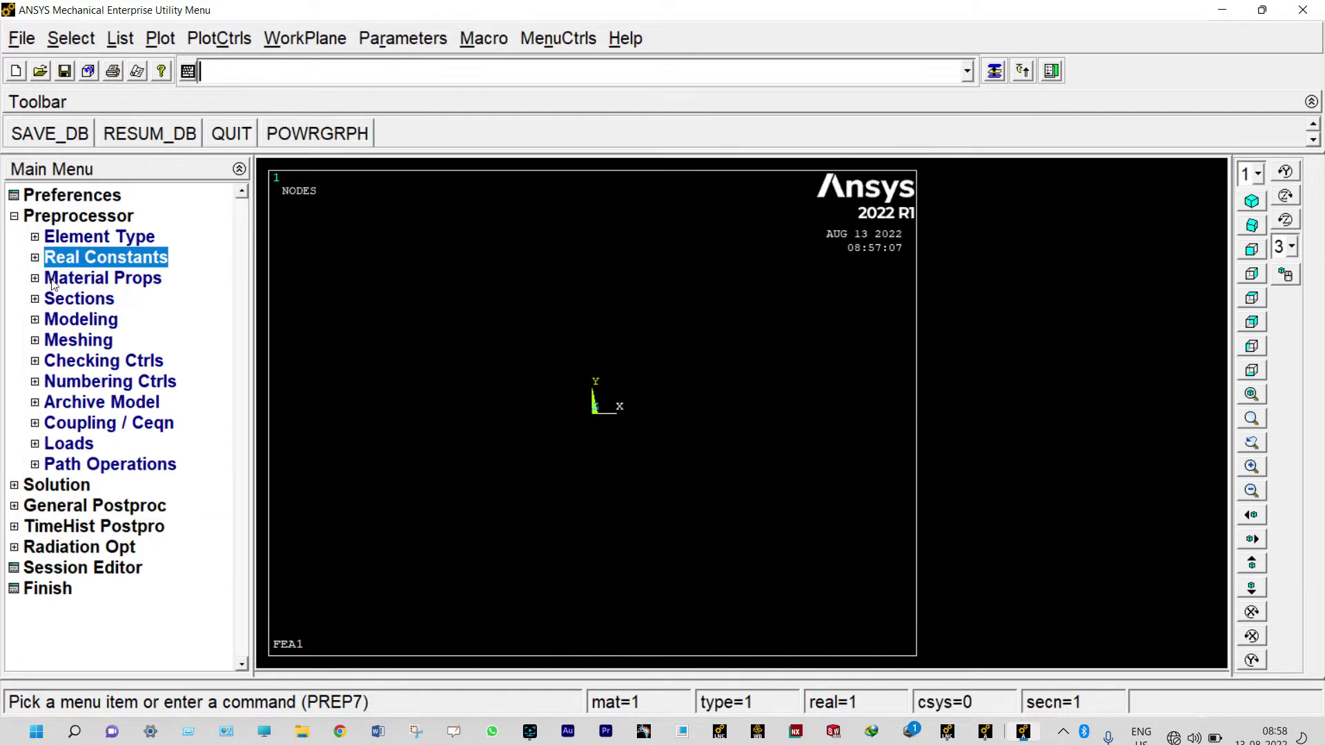
# Step: Define a linear elastic isotropic model for material 1 with EX 2.068E11 and PRXY 0.3
pyautogui.click(61, 279)
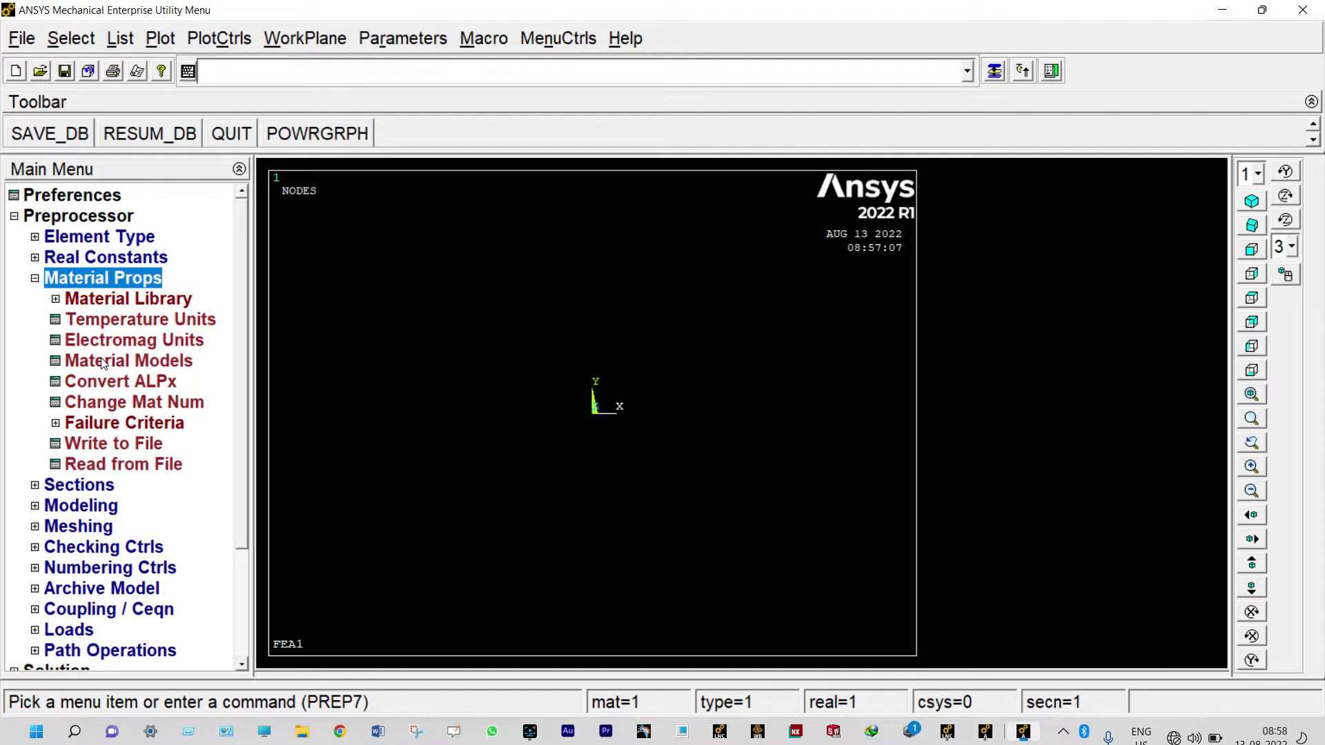
pyautogui.click(103, 362)
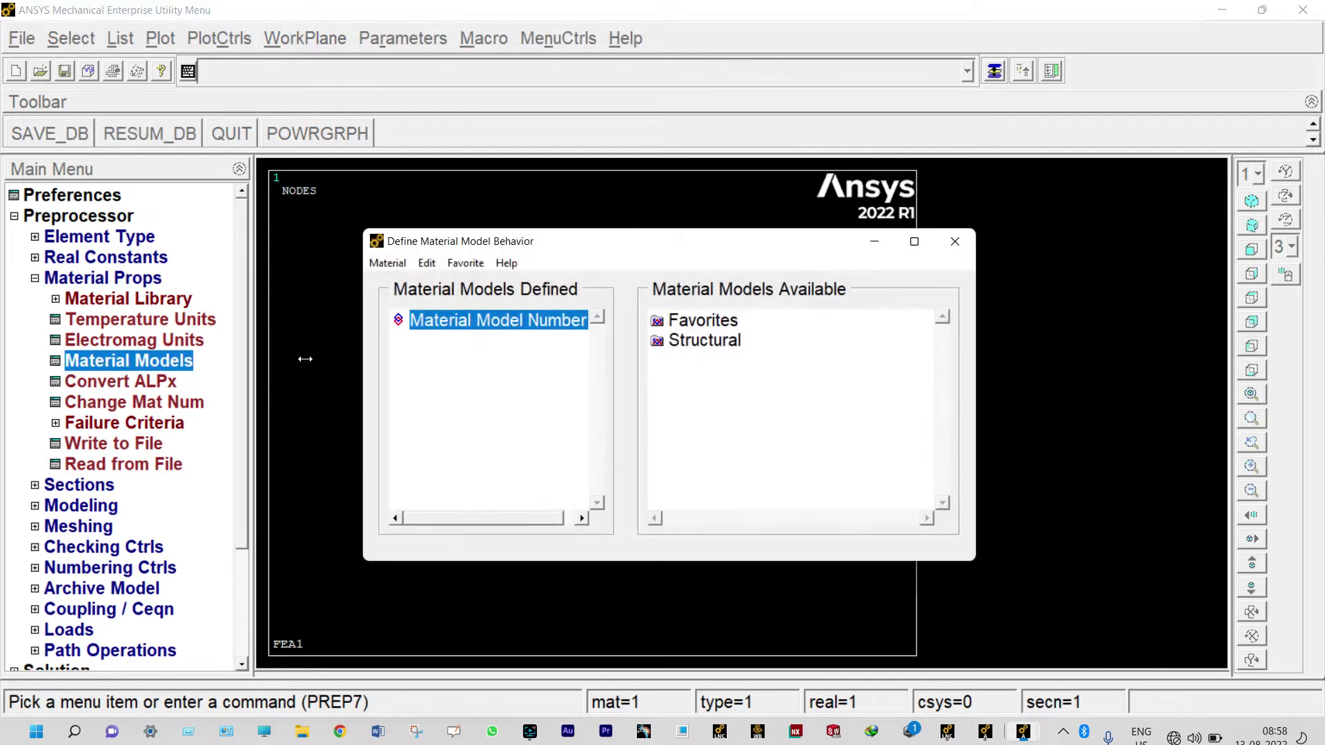
pyautogui.doubleClick(713, 345)
pyautogui.doubleClick(716, 357)
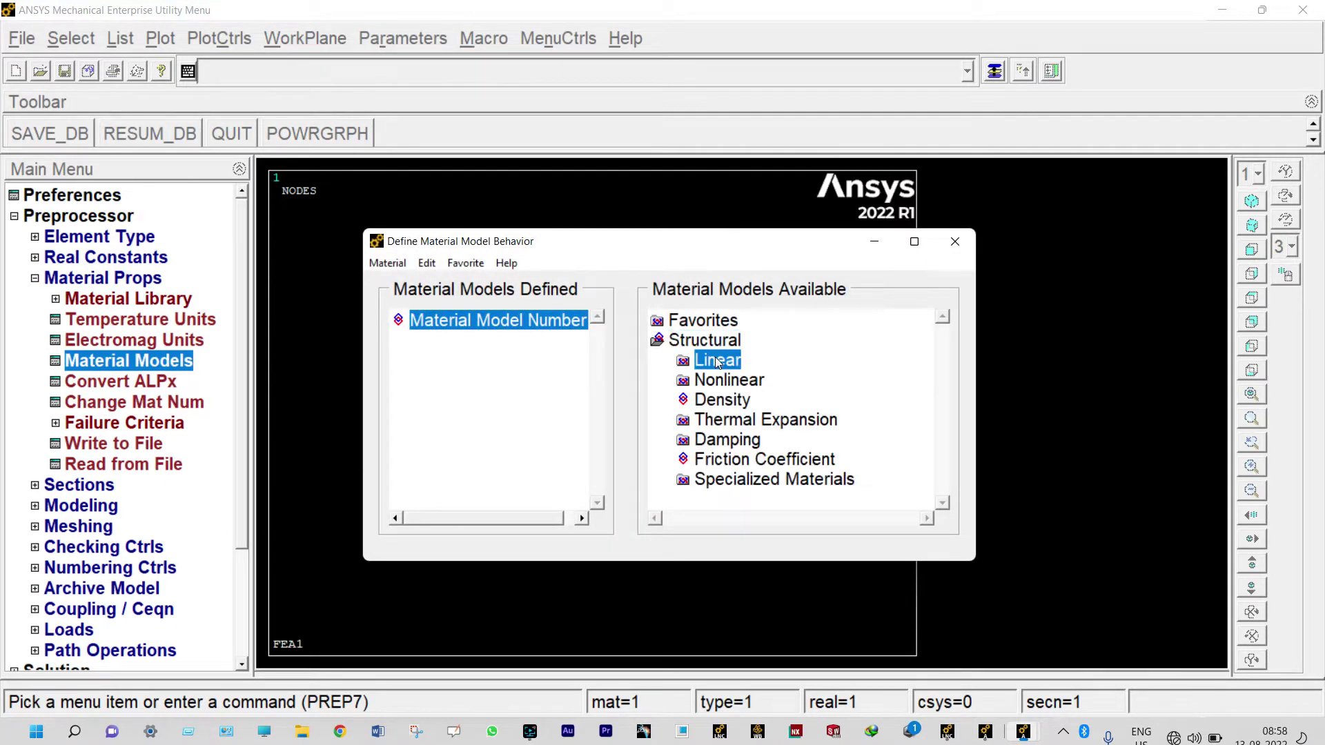
pyautogui.doubleClick(735, 382)
pyautogui.doubleClick(773, 402)
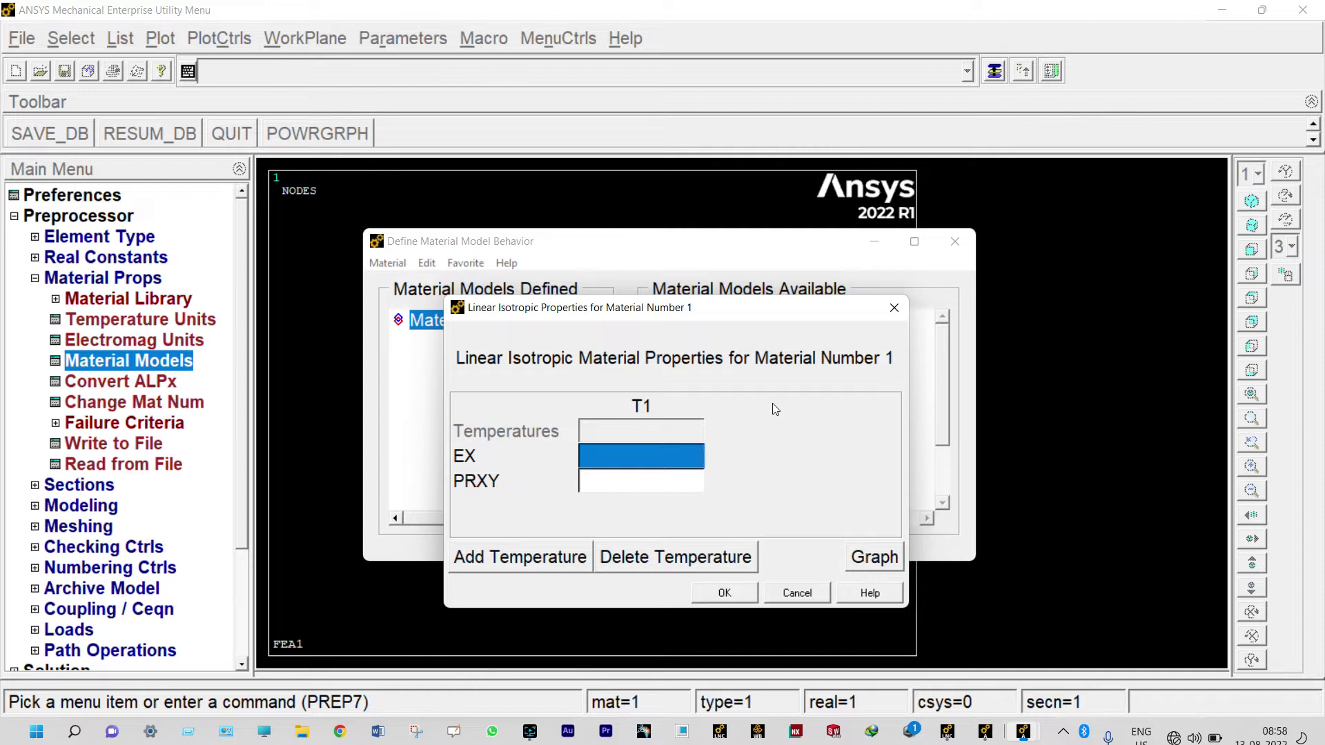
pyautogui.write('2')
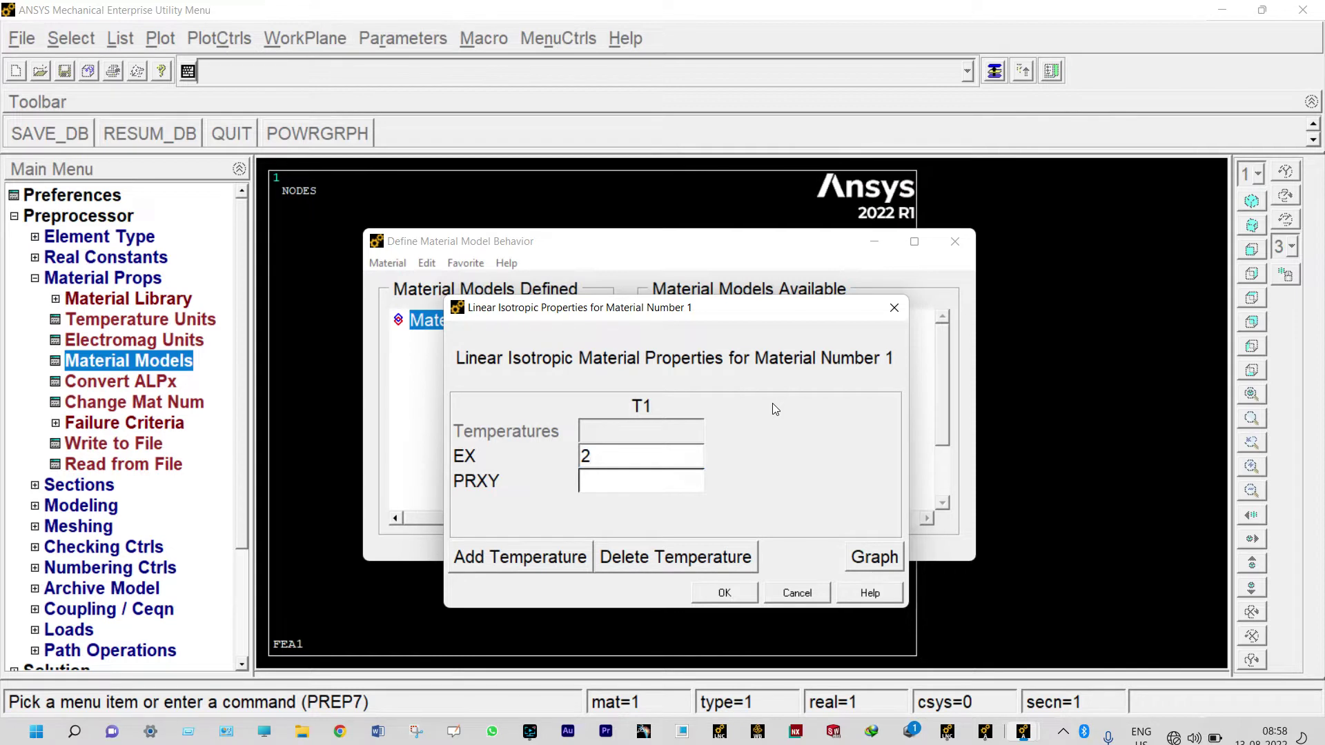
pyautogui.write('.068E11')
pyautogui.click(676, 481)
pyautogui.write('0.3')
pyautogui.click(714, 592)
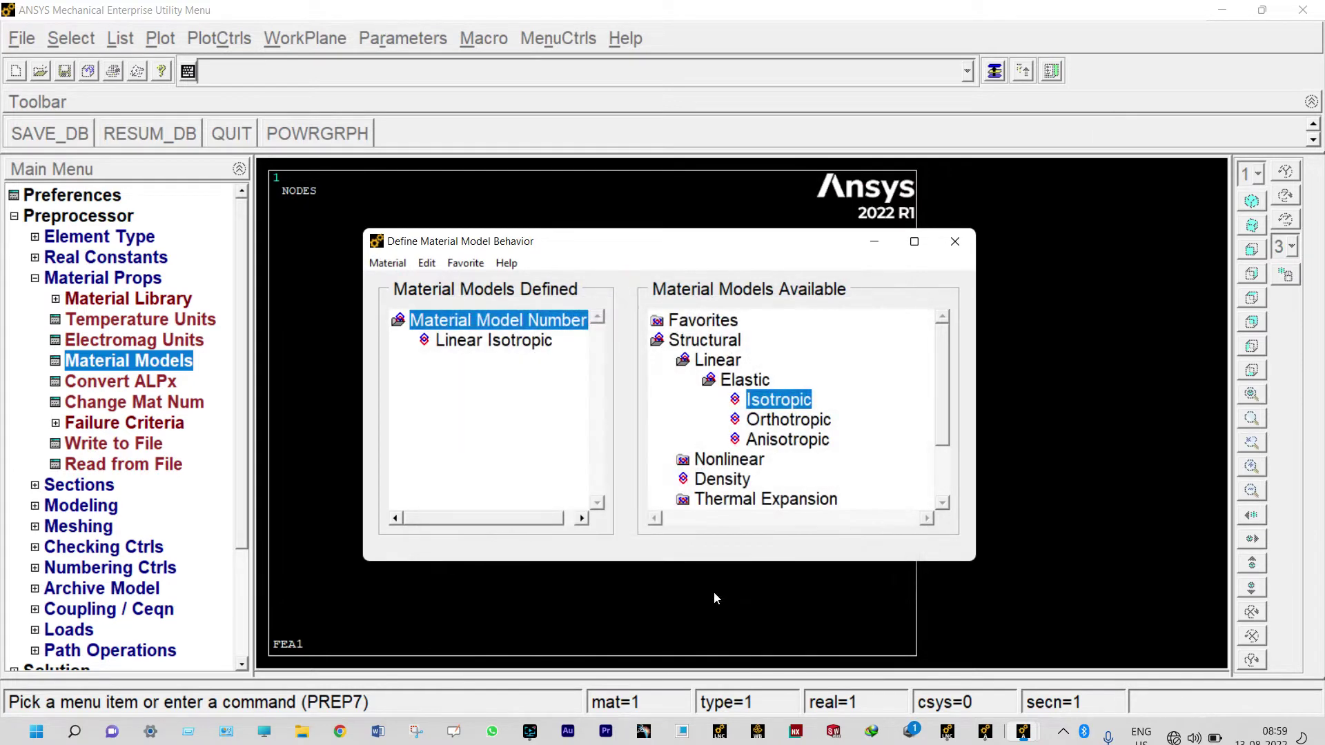
# Step: Set the density of material 1 to 7830 and finish defining the material model
pyautogui.doubleClick(710, 480)
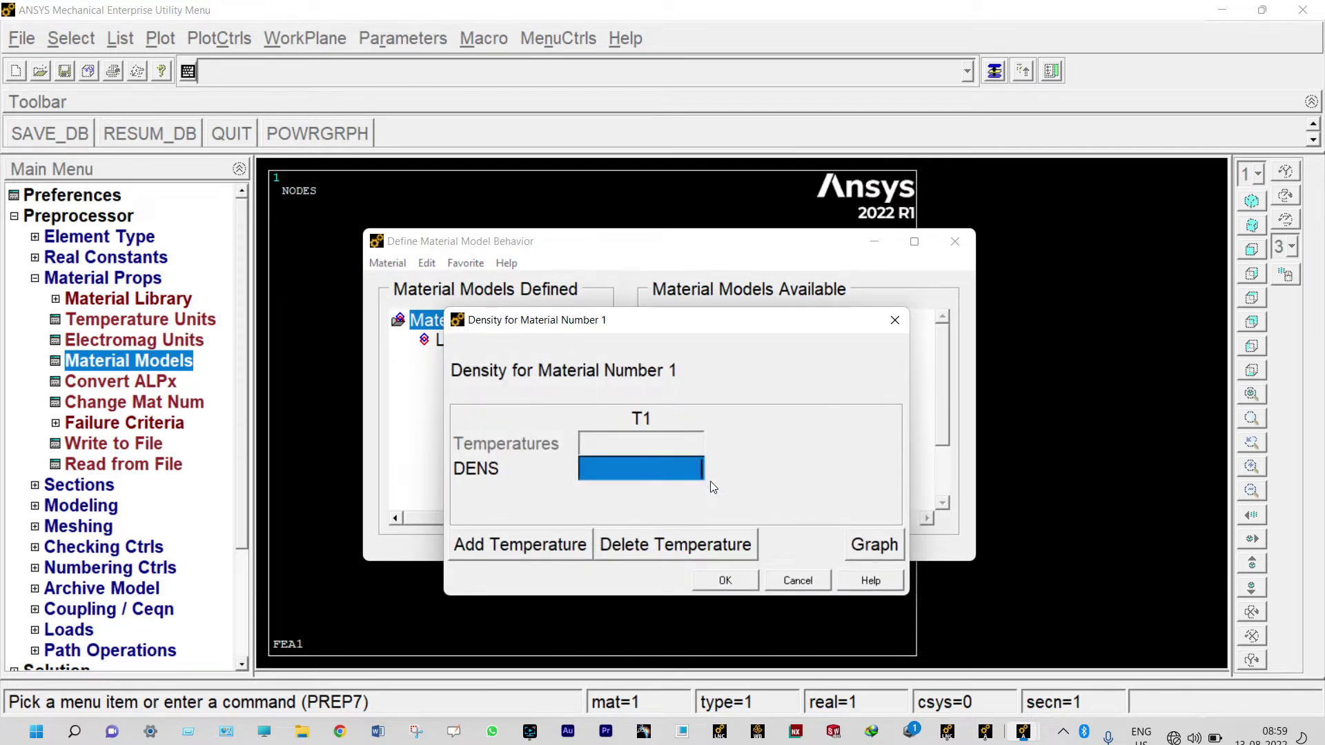
pyautogui.write('7830')
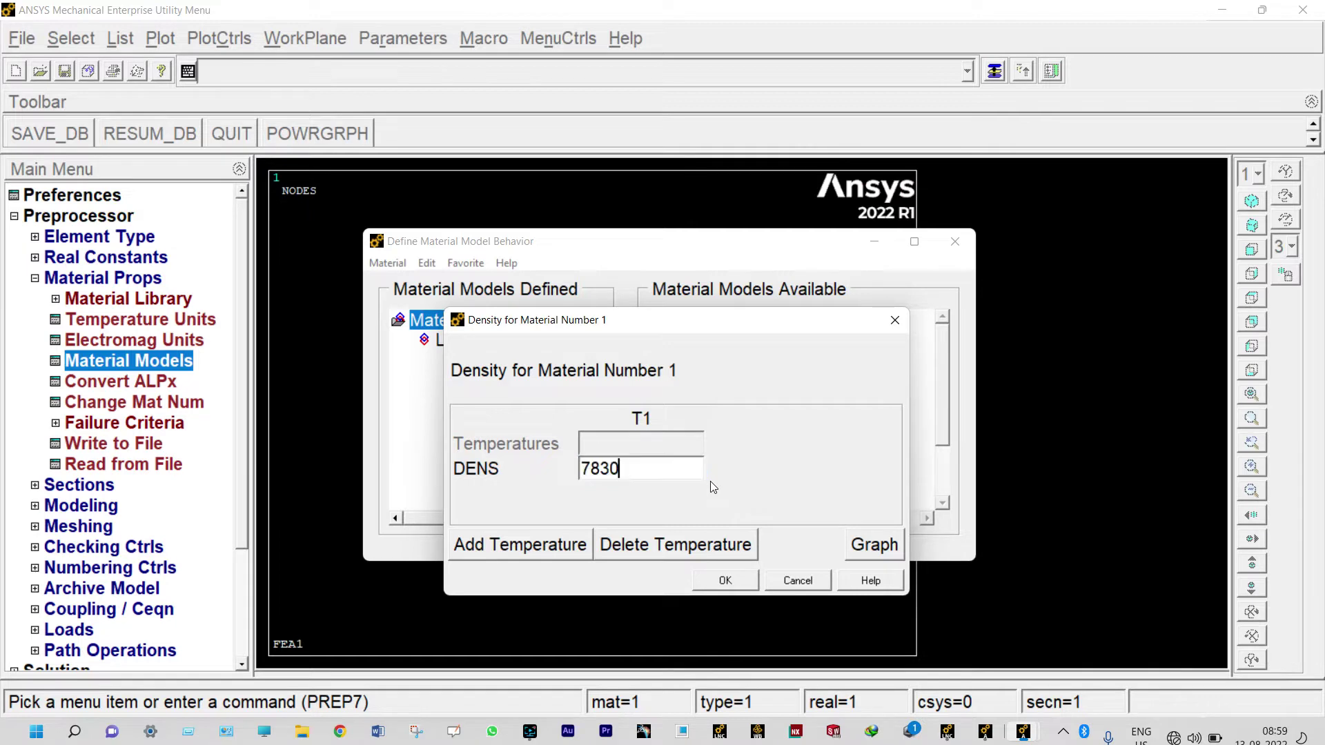
pyautogui.click(731, 580)
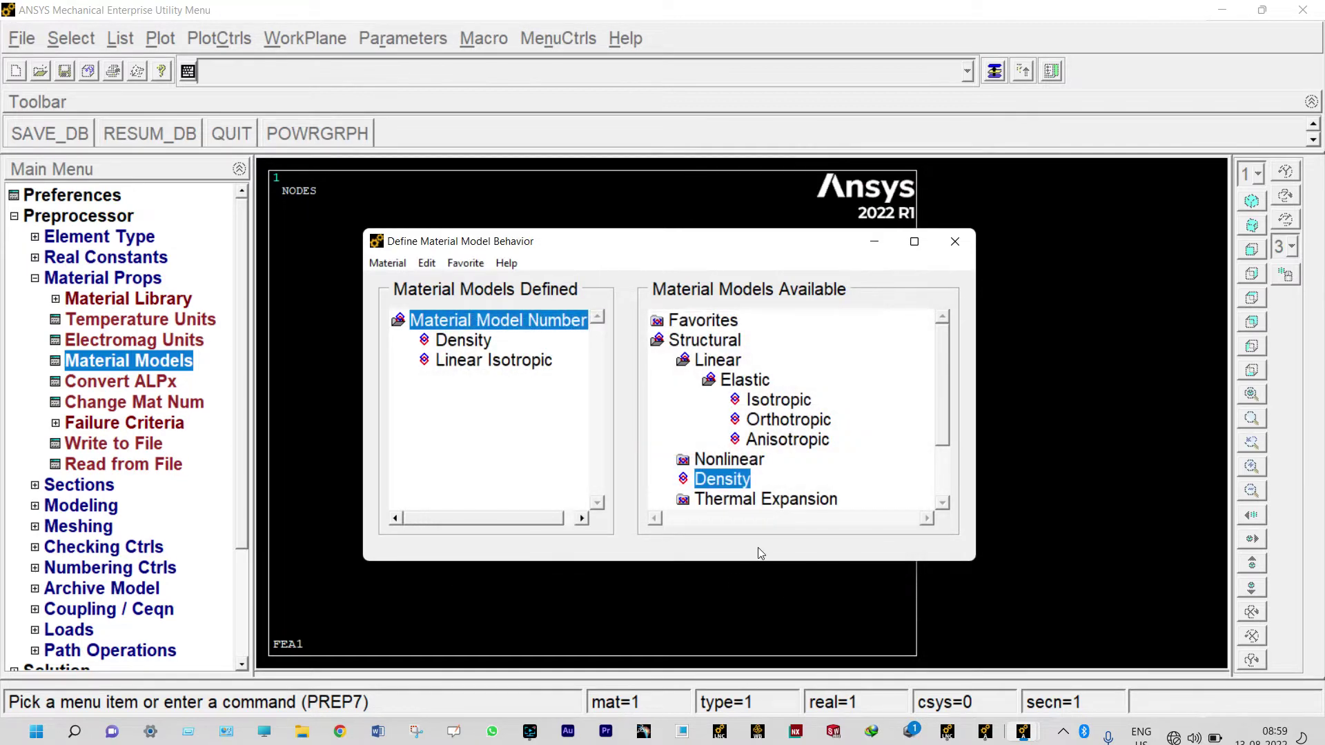
pyautogui.click(955, 241)
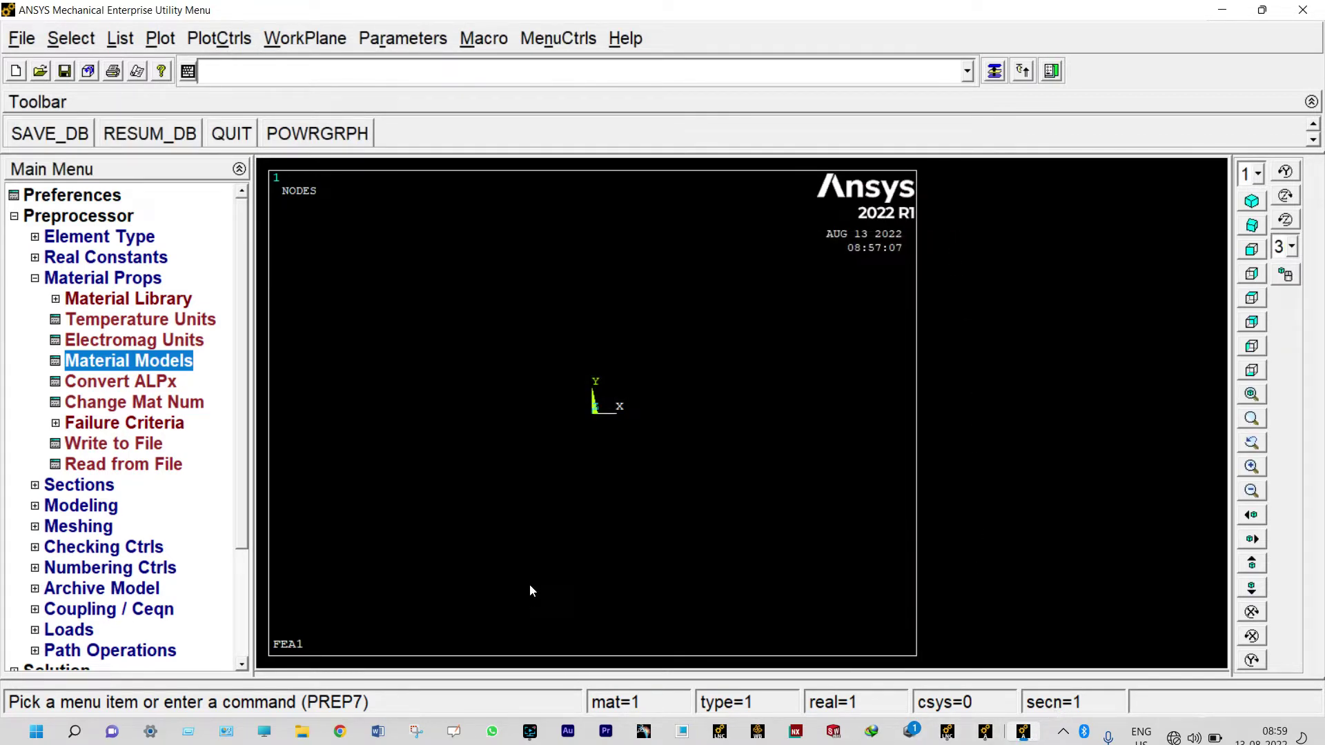
# Step: Define a solid rectangular common beam section with ID 1, B 0.01 and H 0.01, previewing it before accepting
pyautogui.click(46, 489)
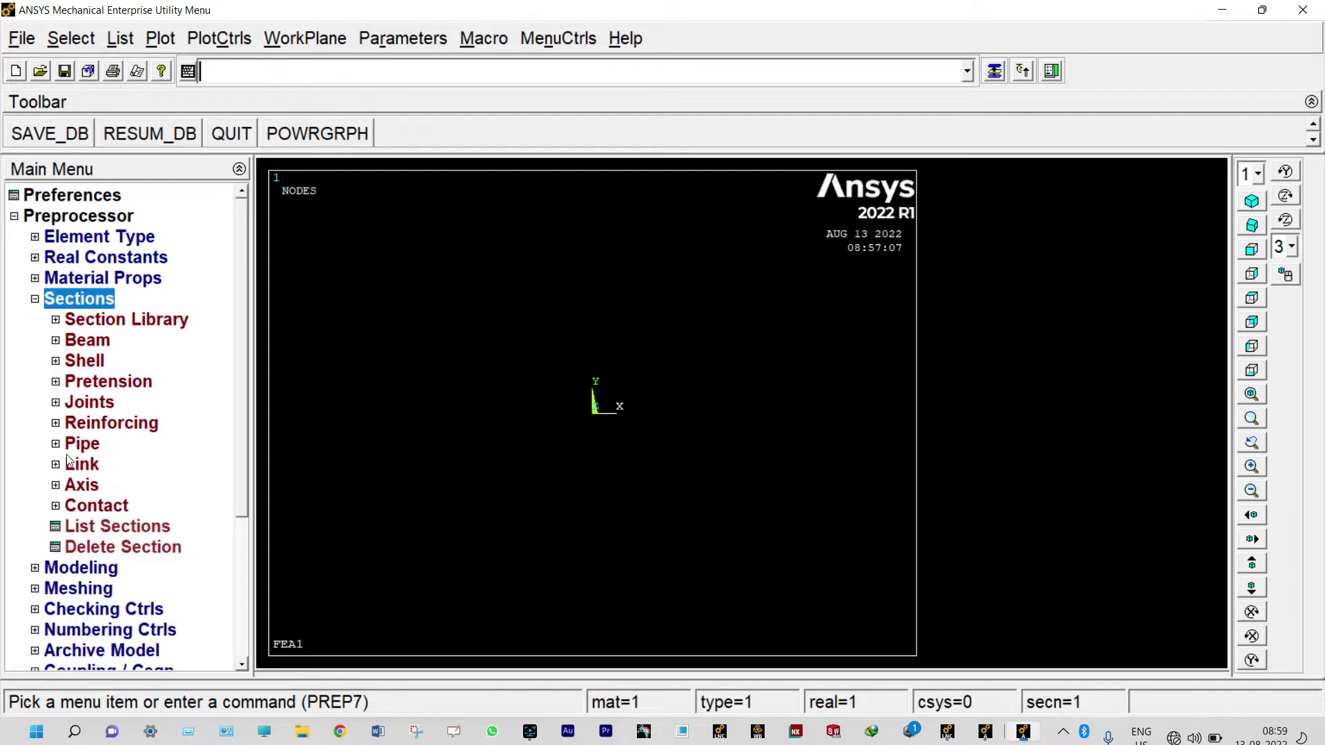
pyautogui.click(101, 341)
pyautogui.click(122, 357)
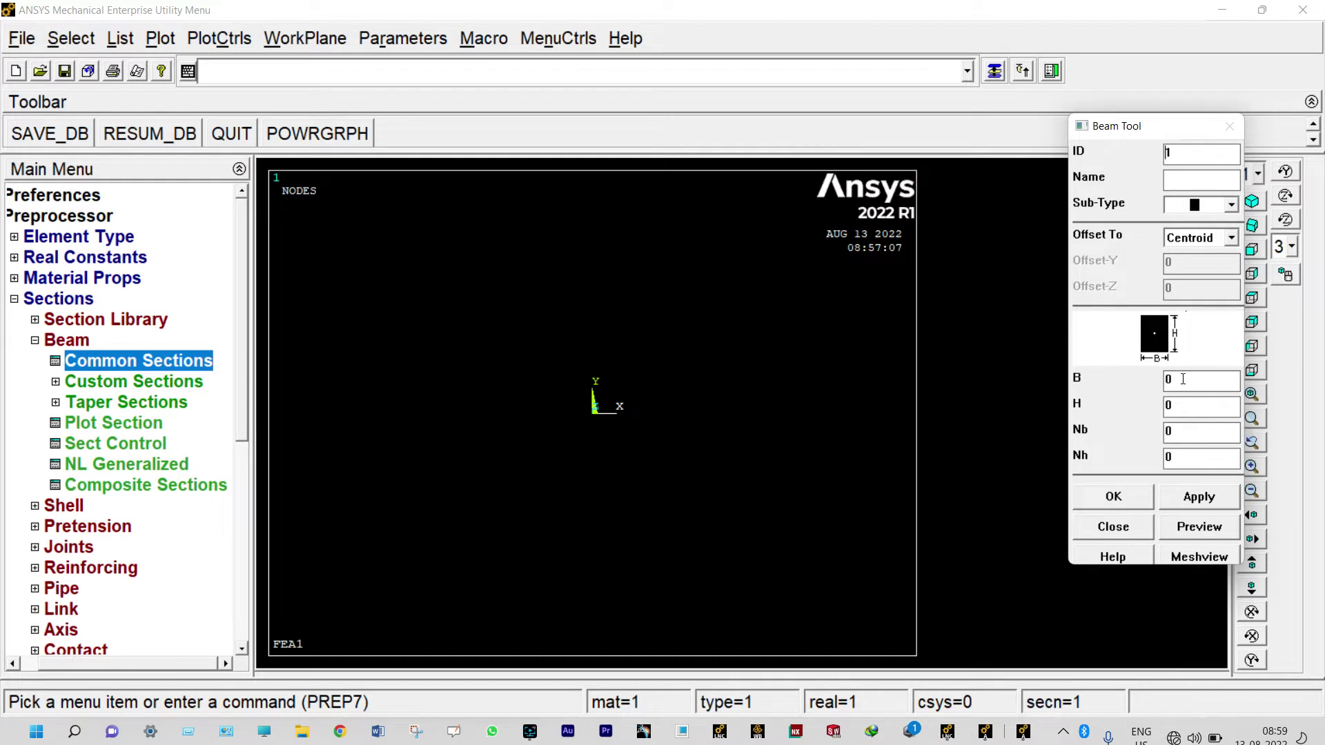
pyautogui.write('.01')
pyautogui.click(1178, 403)
pyautogui.write('.01')
pyautogui.click(1188, 529)
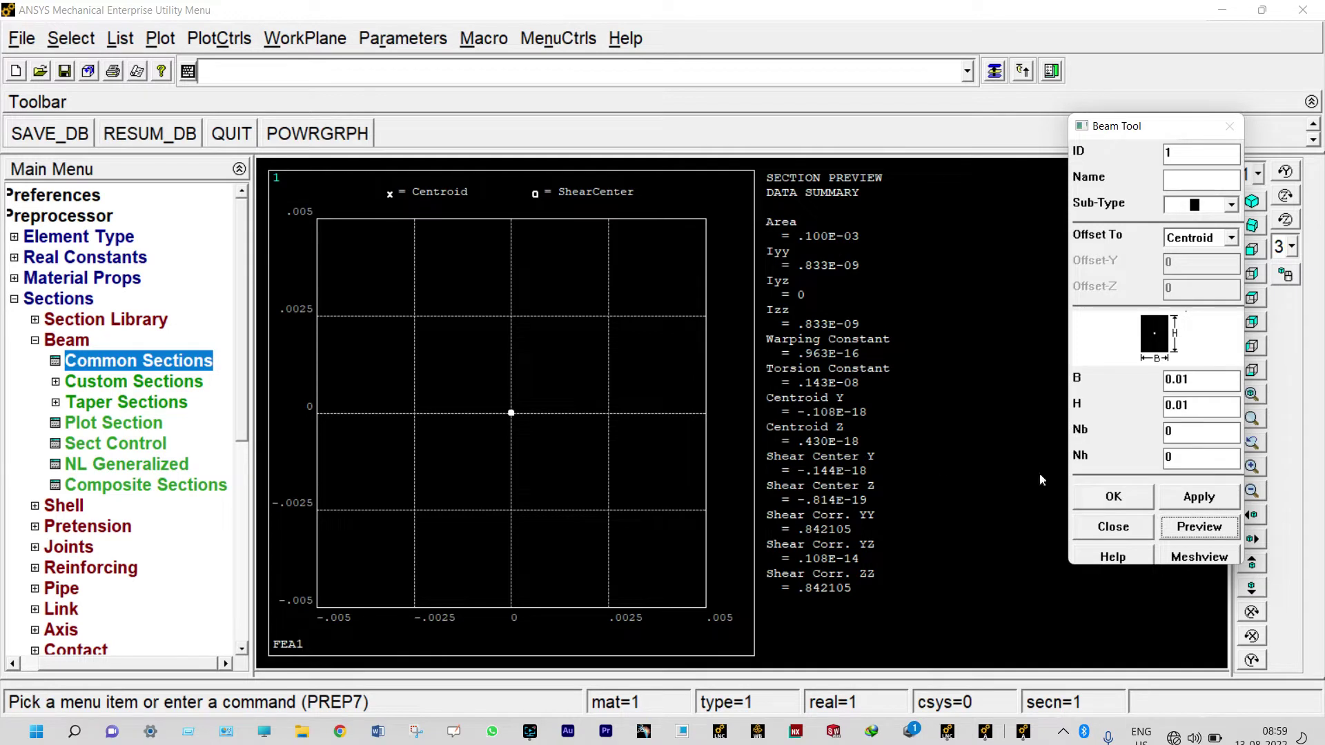
pyautogui.click(1086, 491)
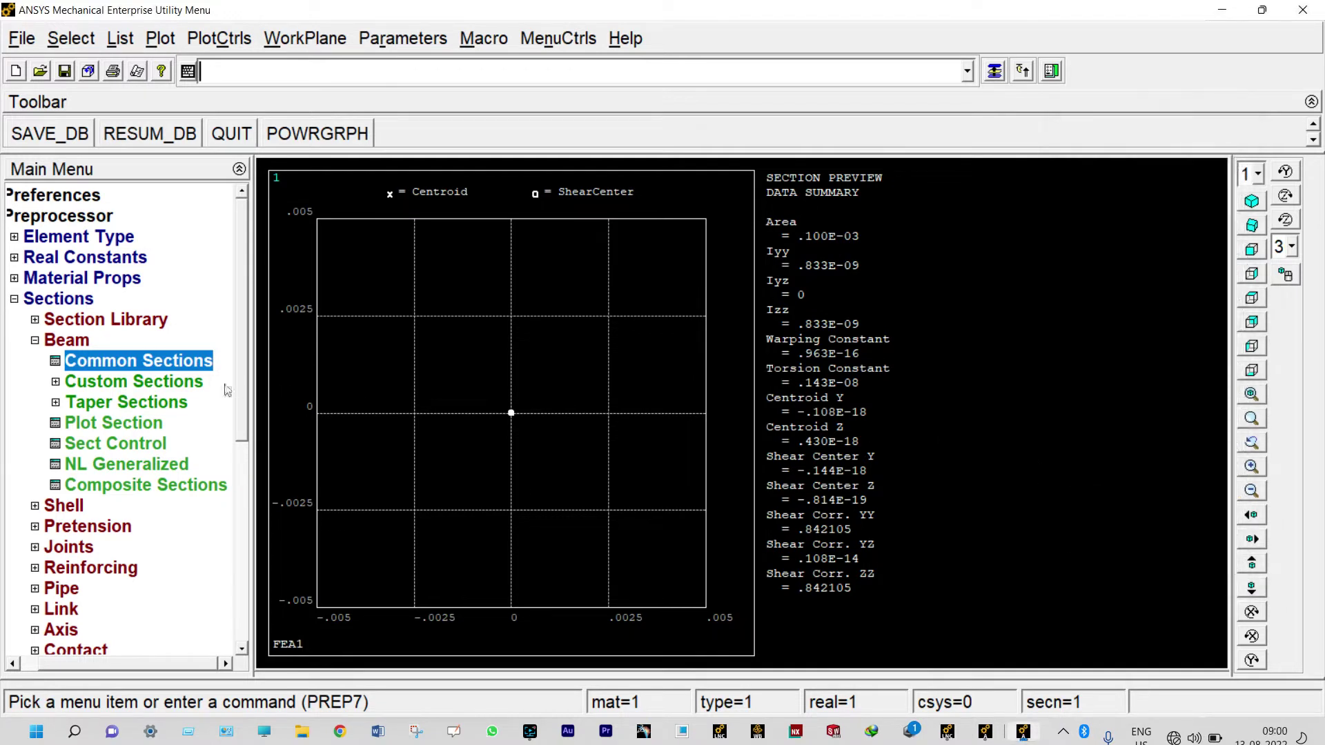
pyautogui.click(15, 300)
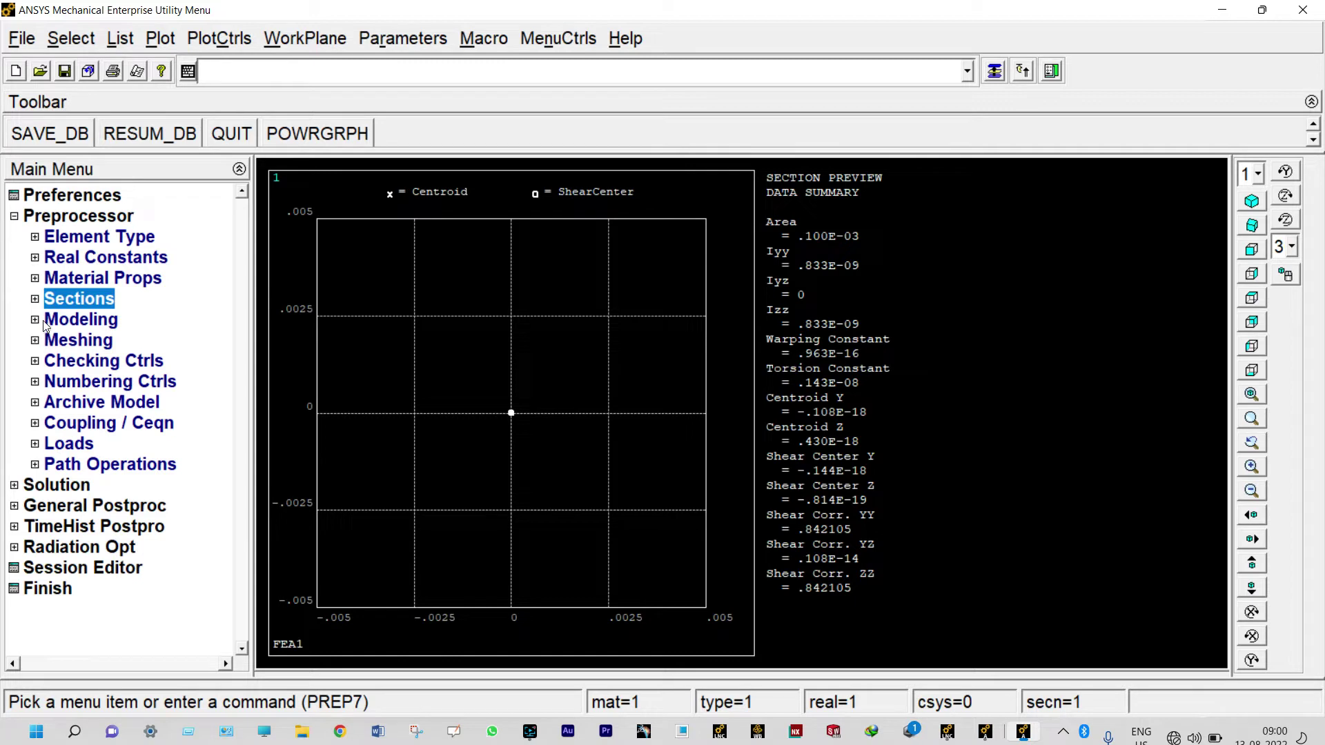
# Step: Create two keypoints in the active coordinate system, one at the origin and one at X = 1
pyautogui.click(35, 320)
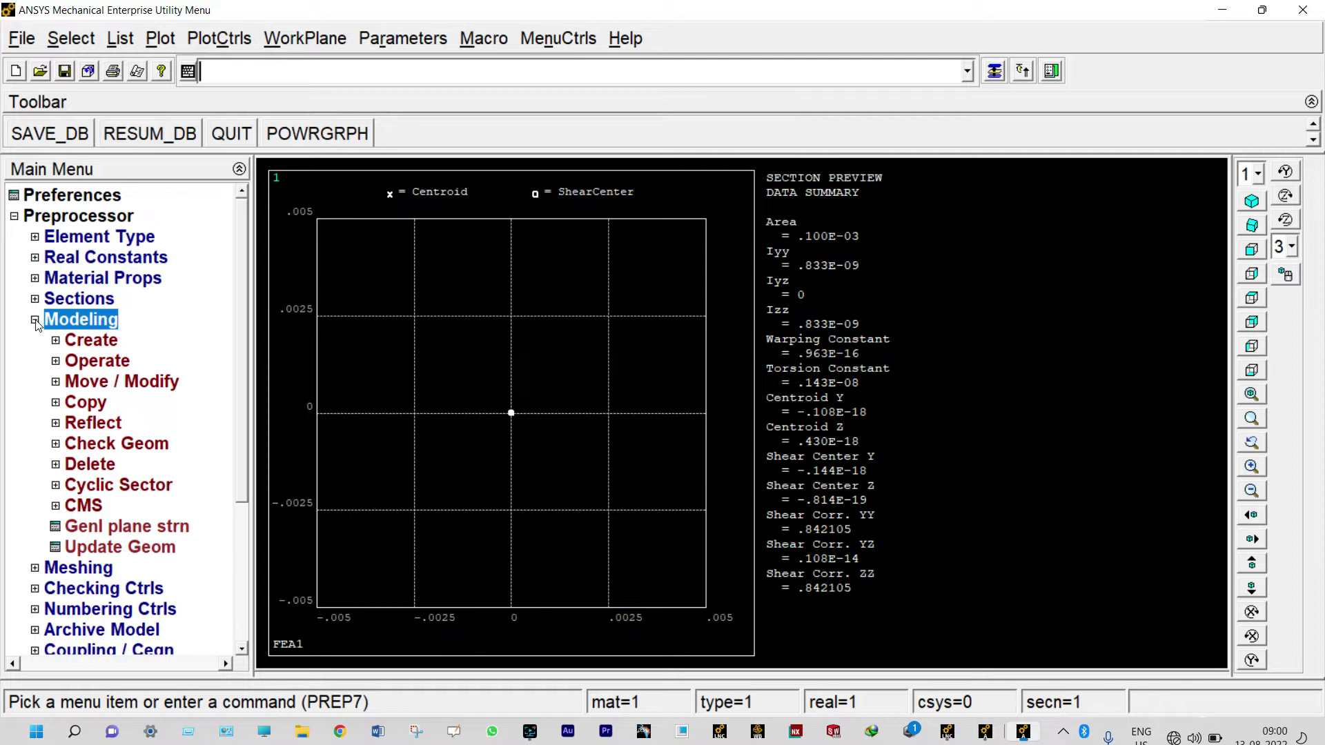
pyautogui.click(56, 341)
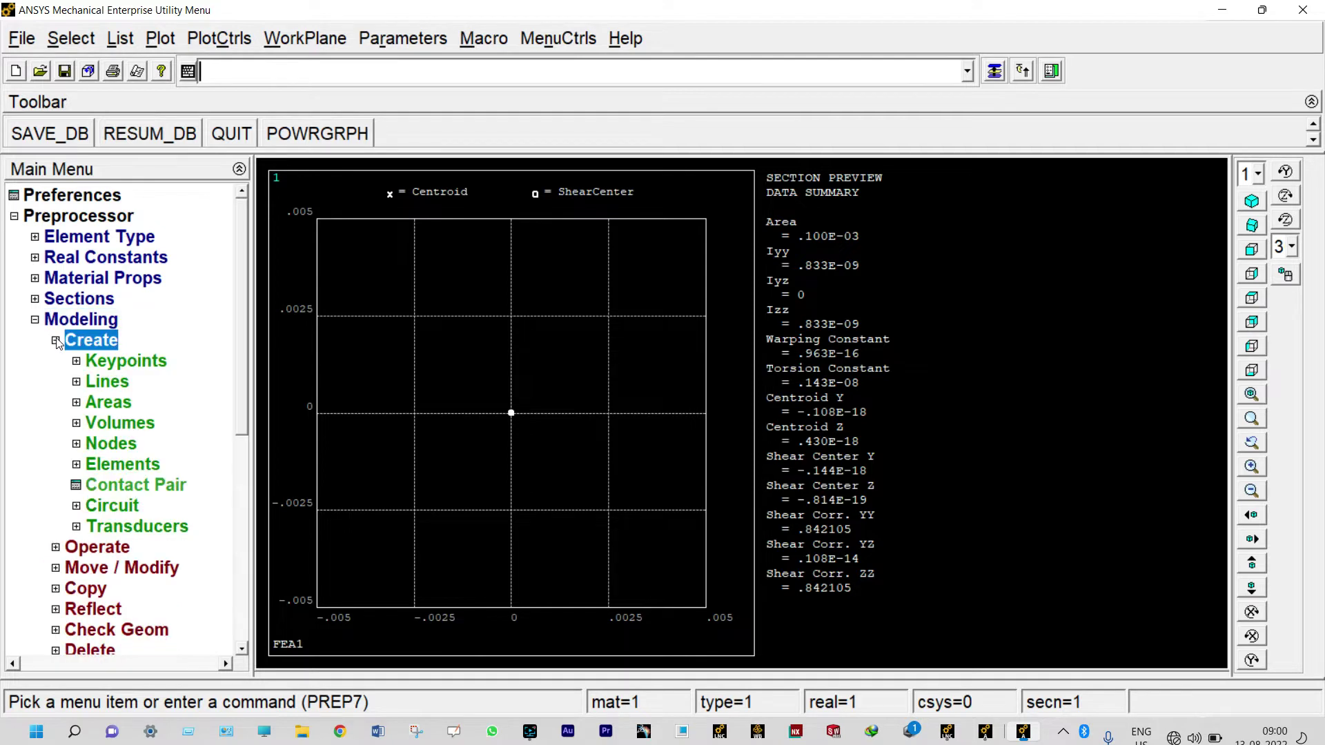
pyautogui.click(80, 363)
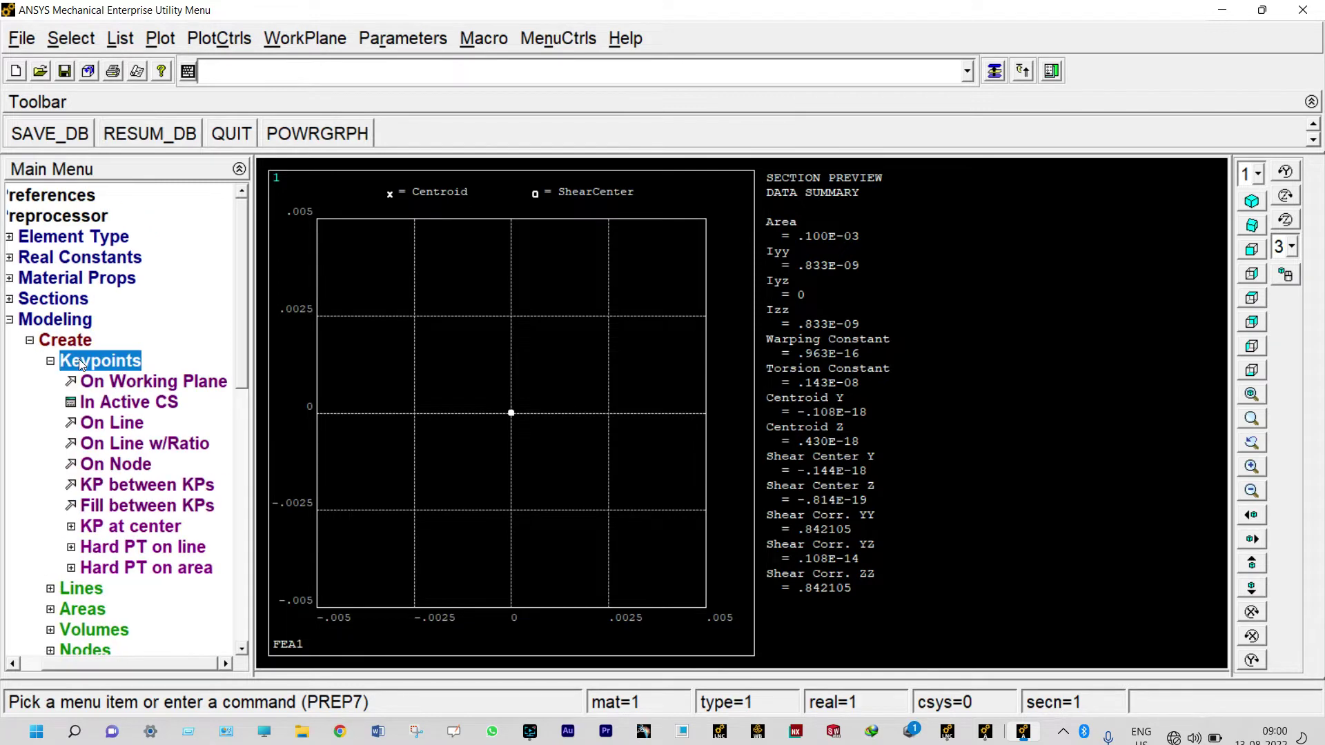
pyautogui.click(113, 403)
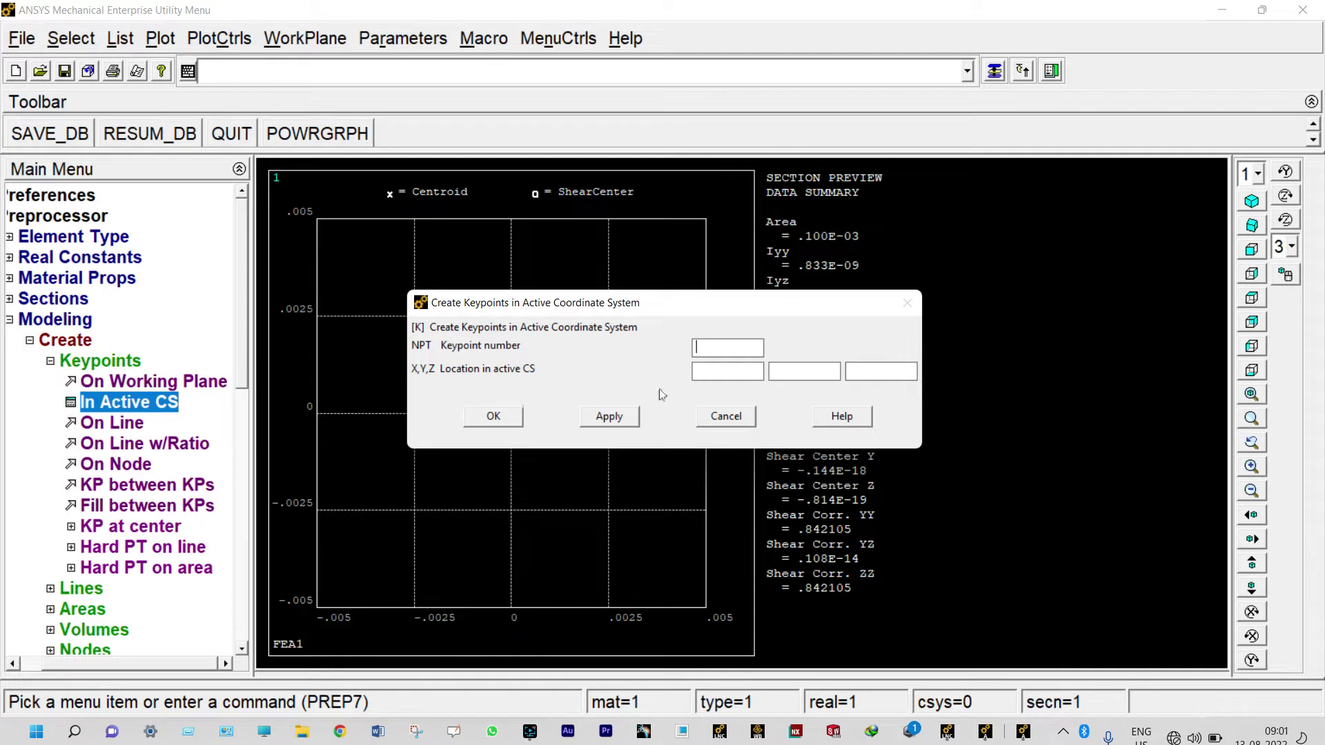
pyautogui.click(621, 419)
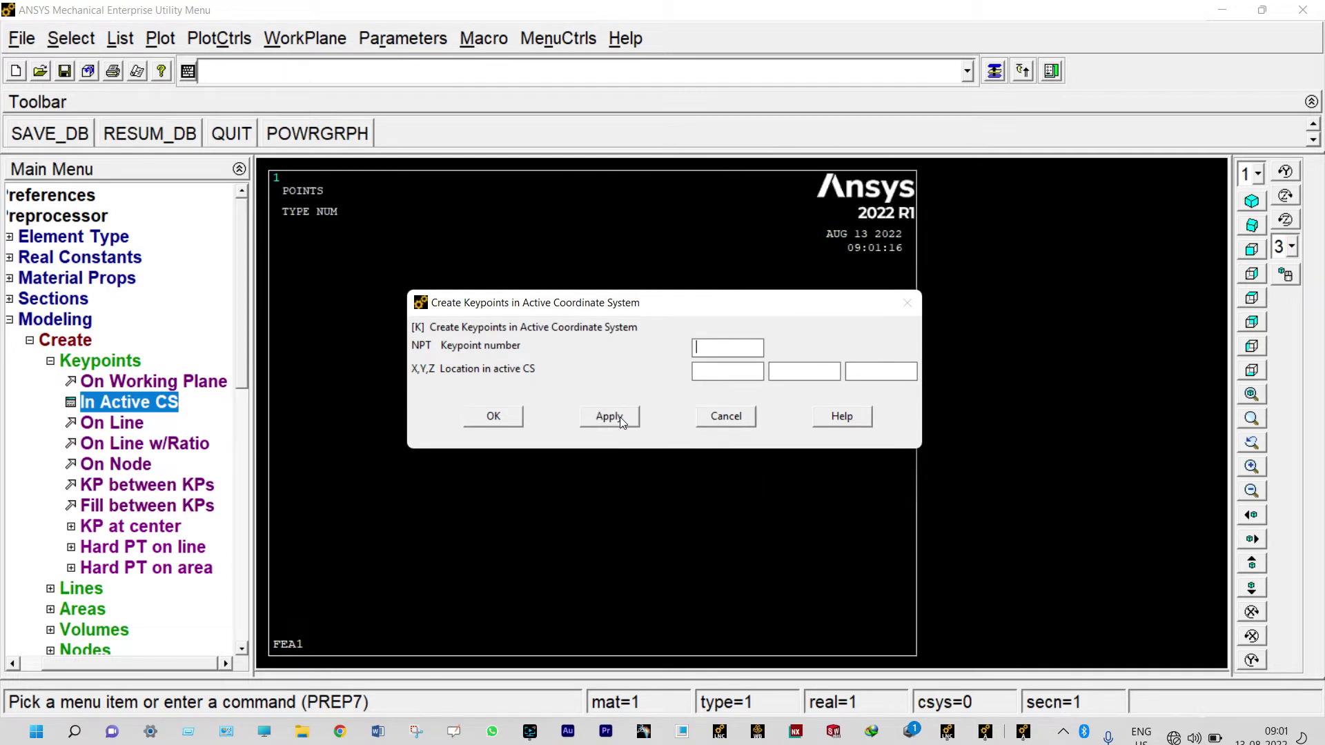
pyautogui.click(698, 371)
pyautogui.write('1')
pyautogui.click(508, 416)
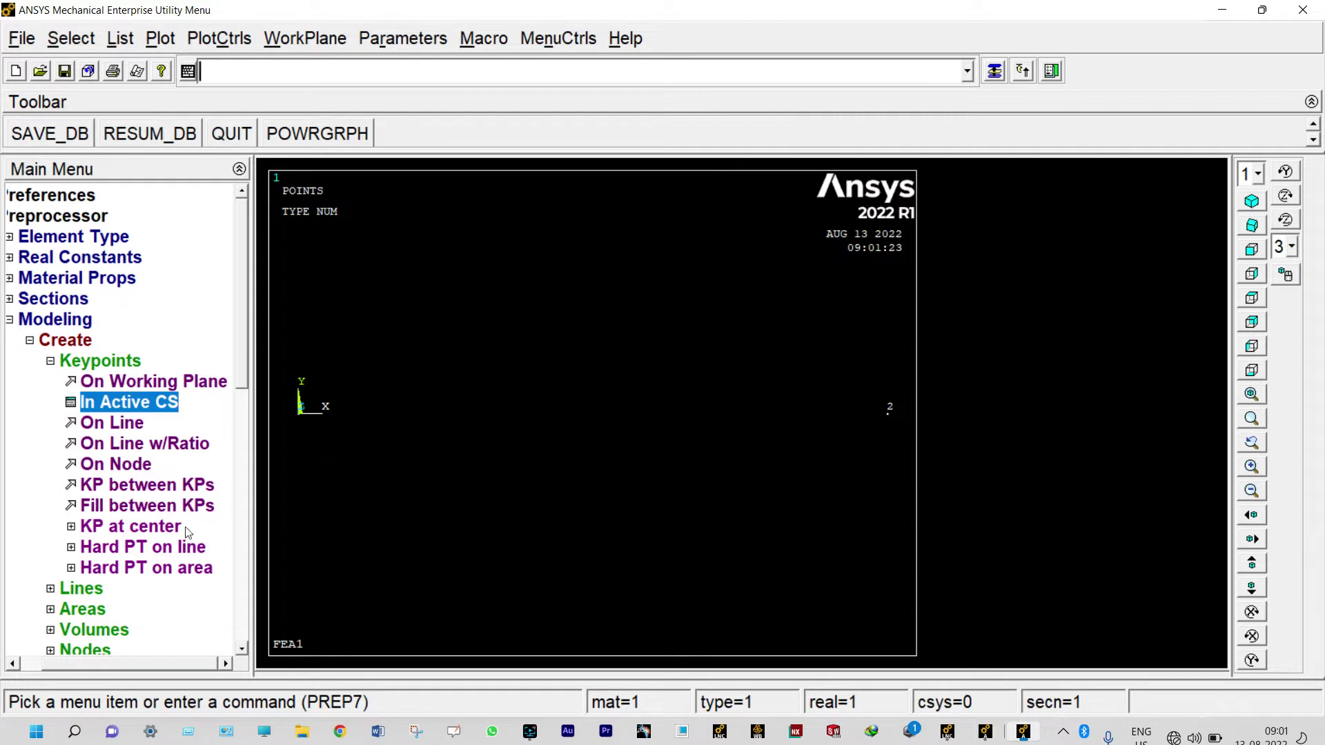
# Step: Create a straight line between the origin keypoint and the keypoint at X = 1
pyautogui.click(81, 590)
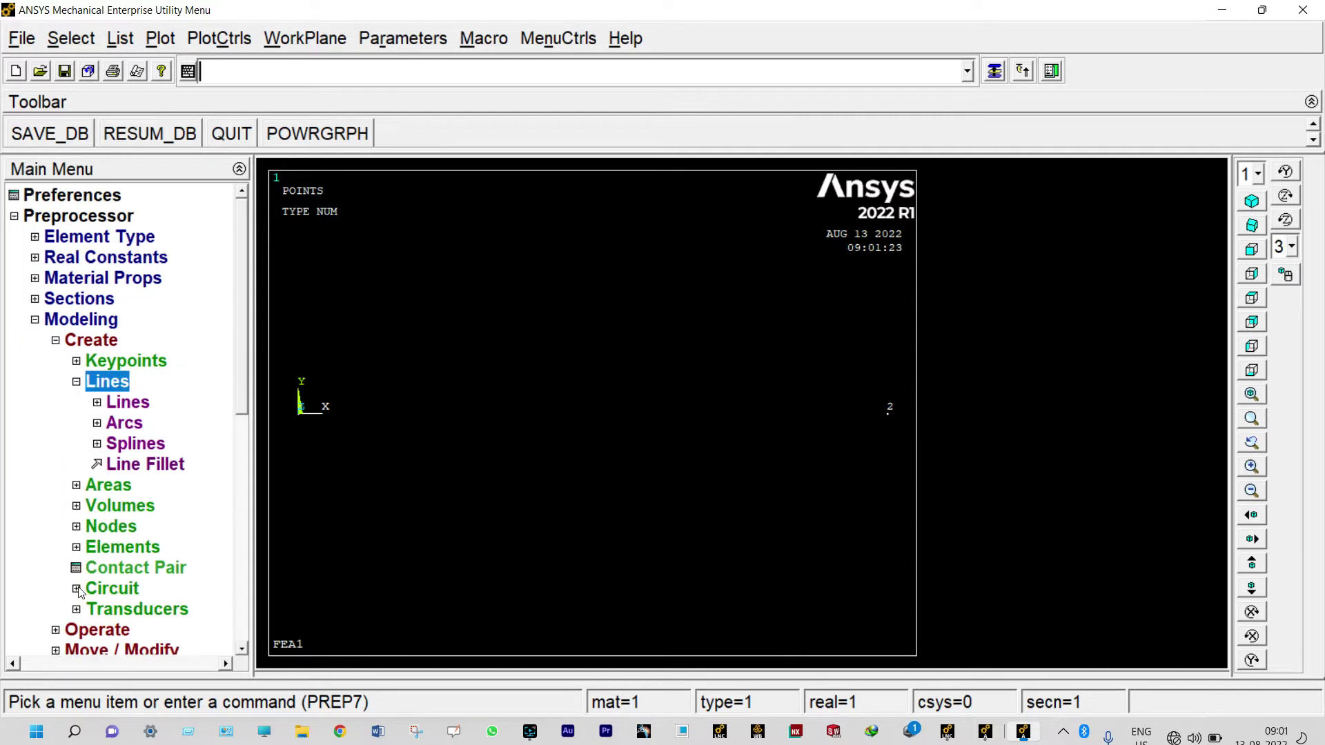
pyautogui.click(121, 406)
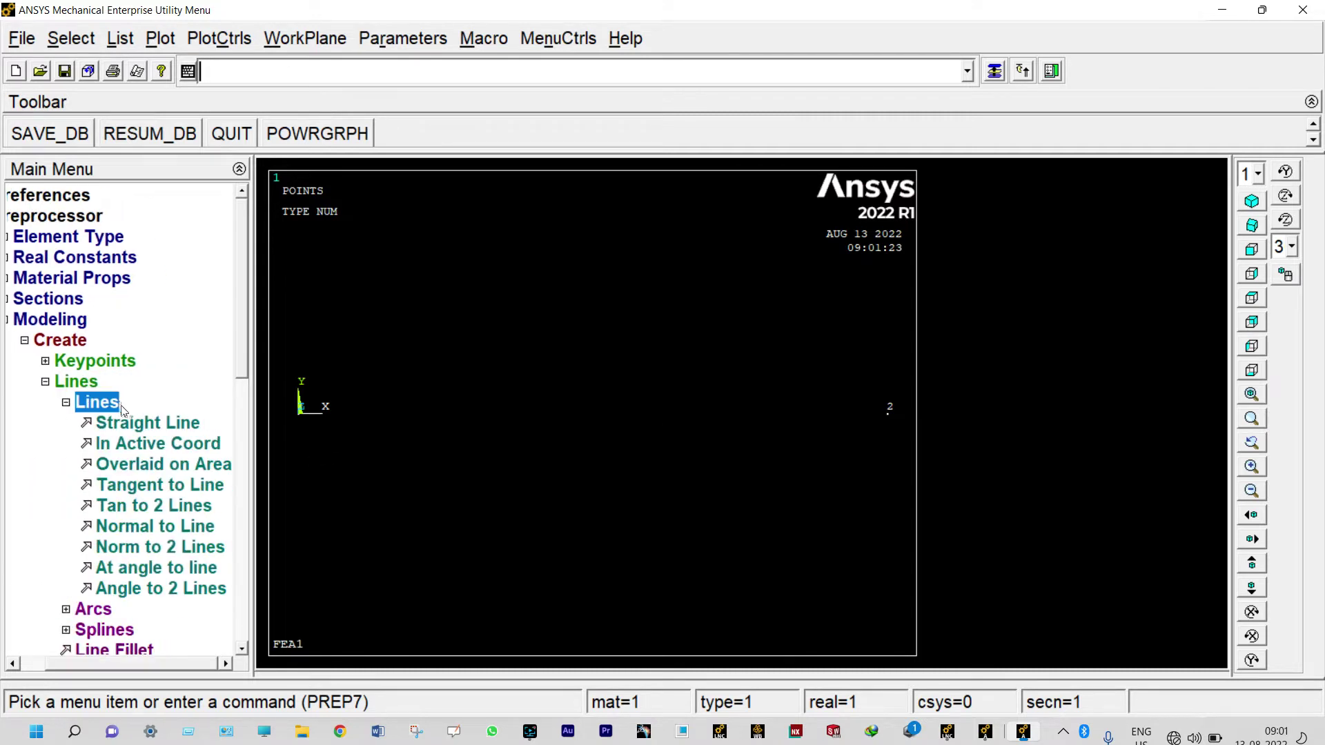
pyautogui.click(158, 423)
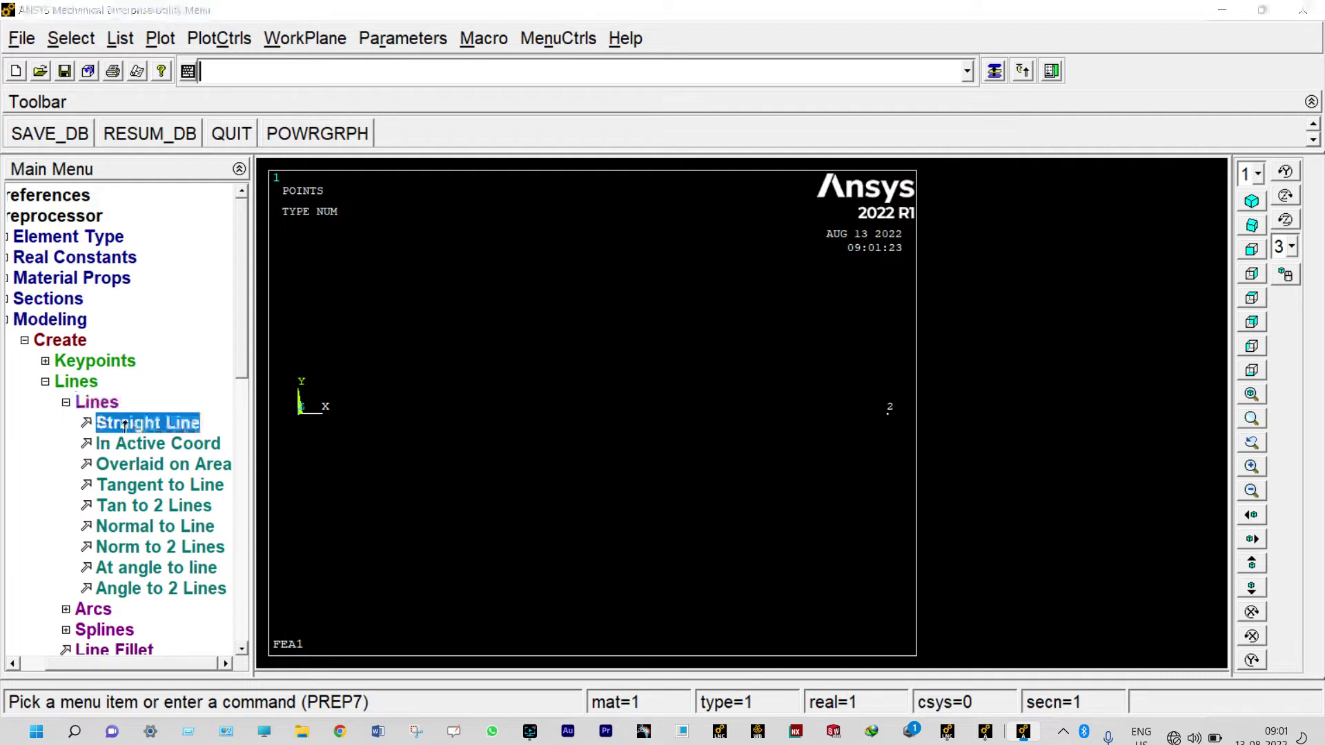
pyautogui.click(298, 412)
pyautogui.click(871, 421)
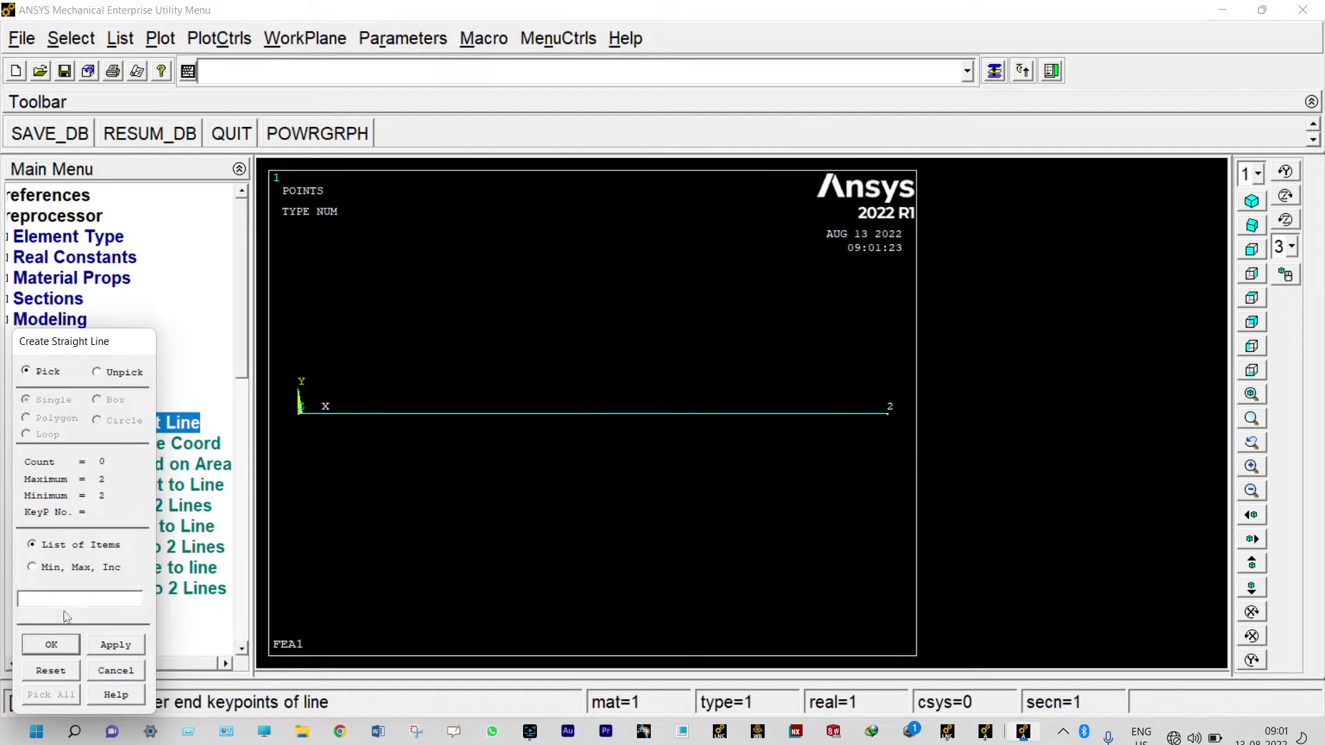
pyautogui.click(48, 645)
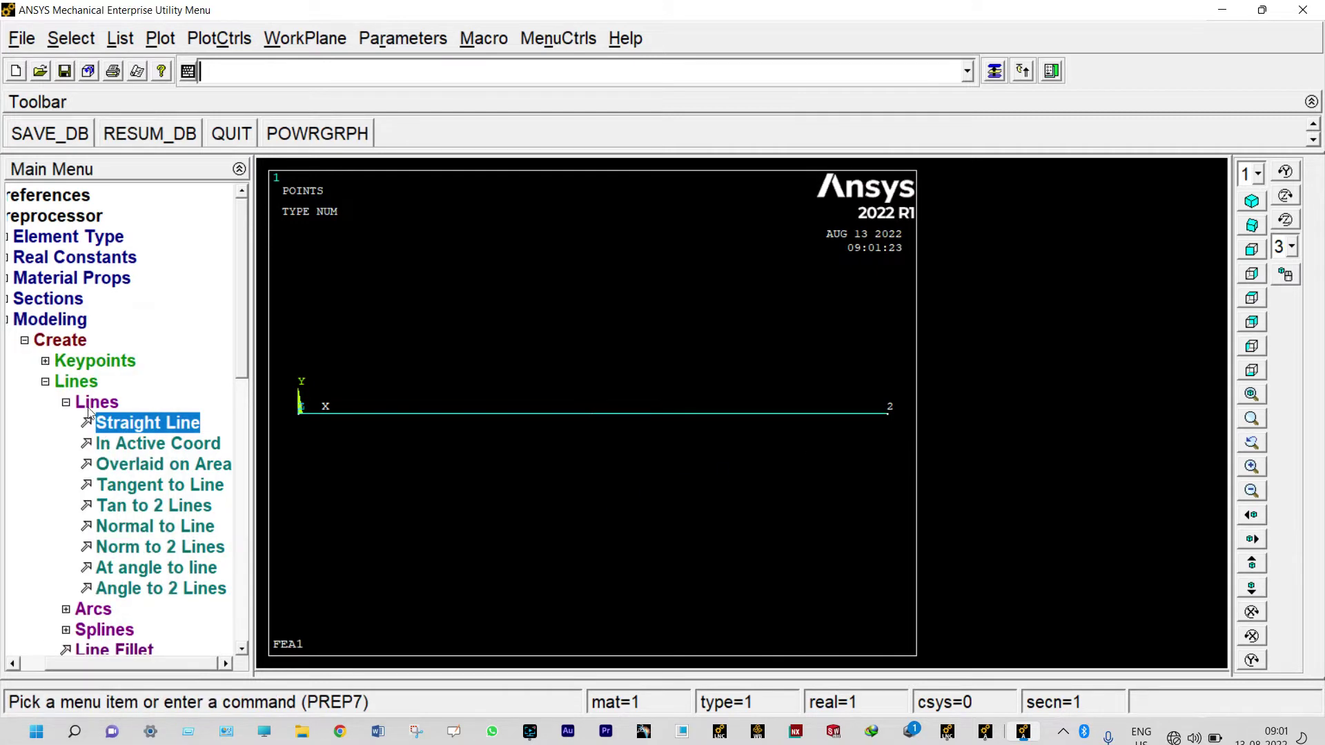
pyautogui.click(53, 319)
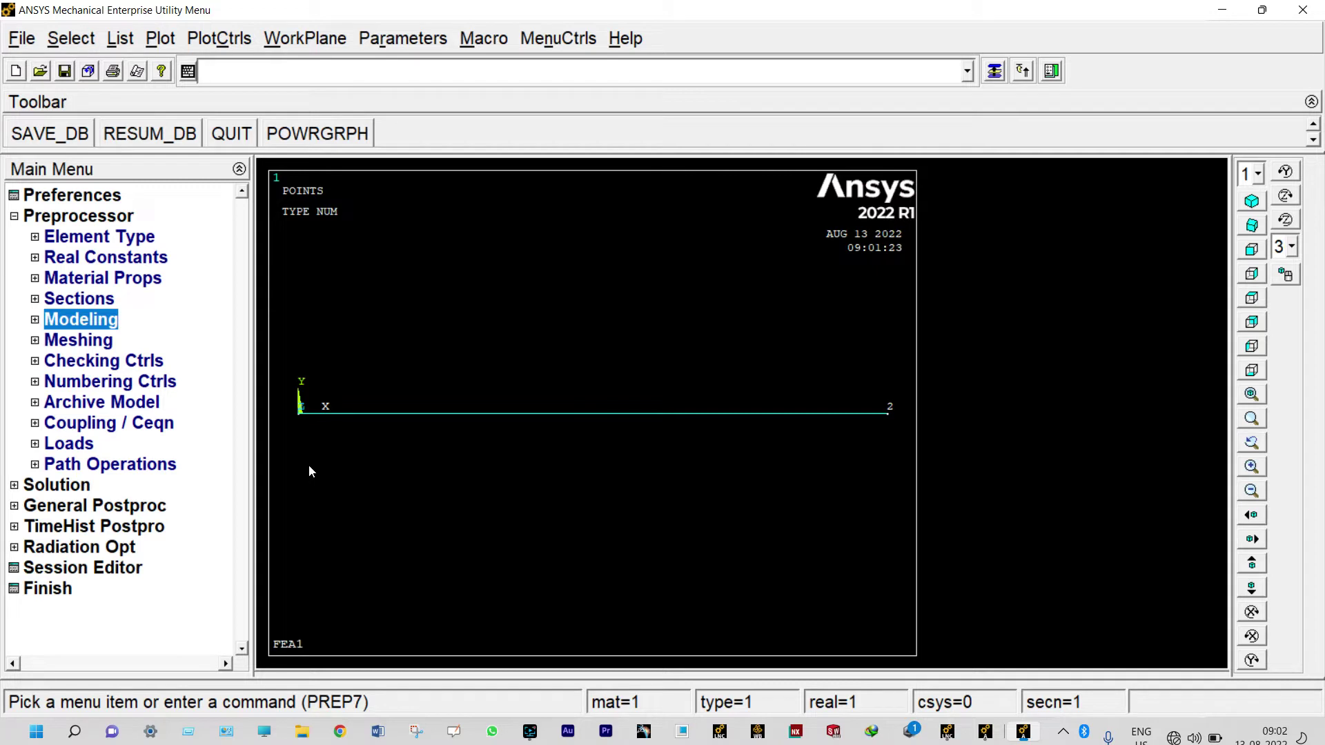
# Step: Set the number of element divisions on the beam line to 10 using manual size controls for picked lines
pyautogui.click(35, 341)
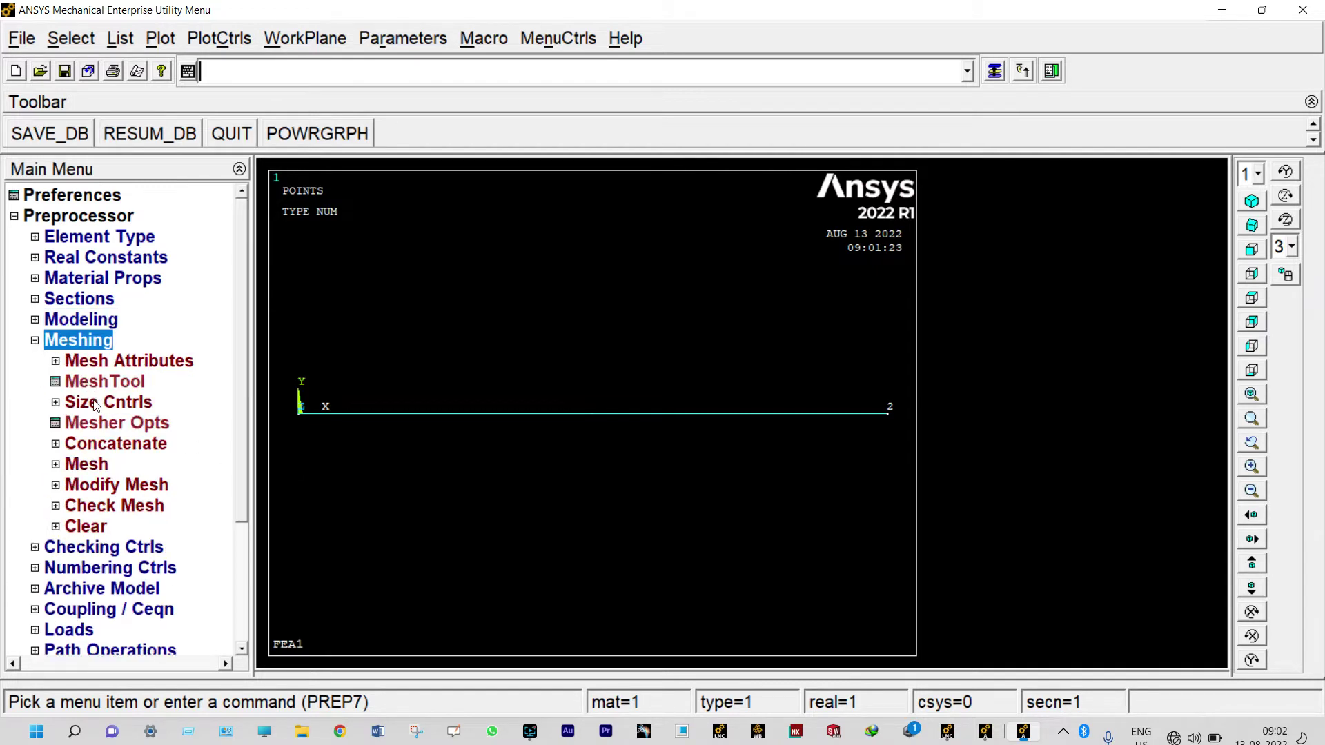
pyautogui.click(96, 404)
pyautogui.click(115, 445)
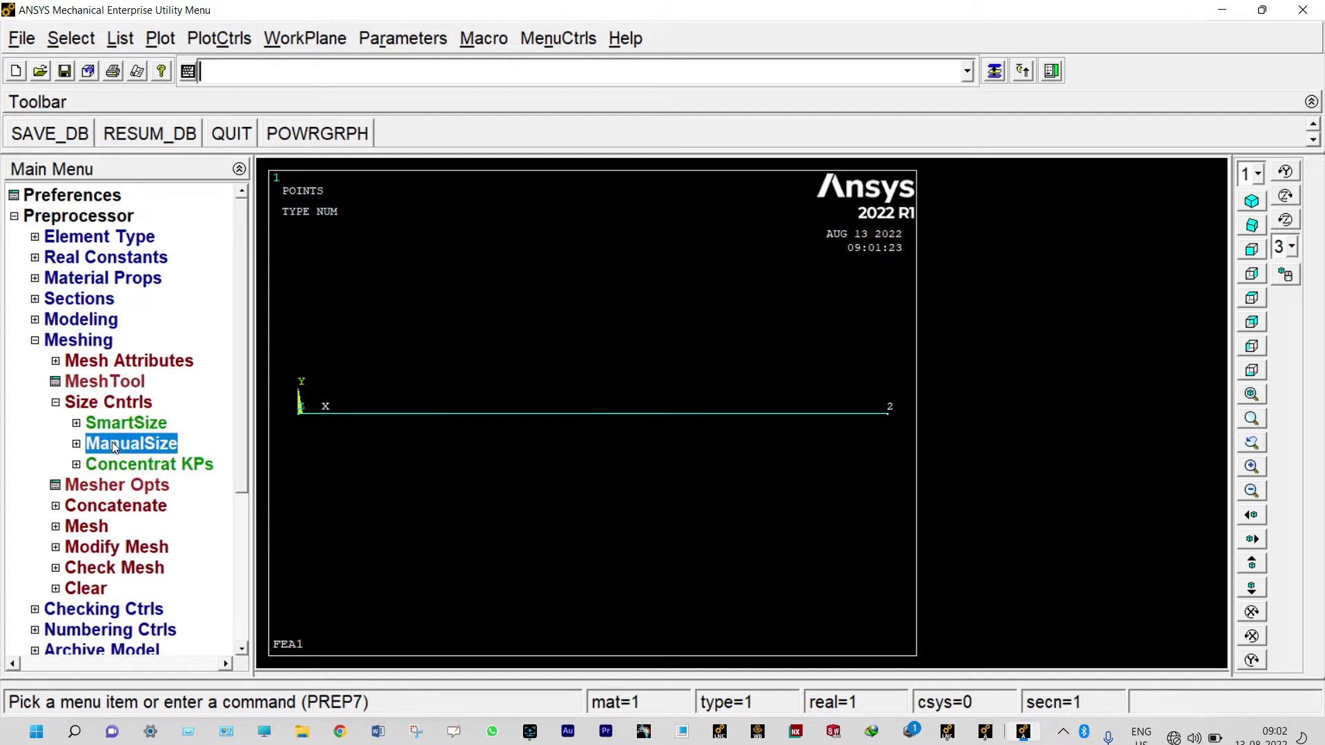
pyautogui.click(127, 507)
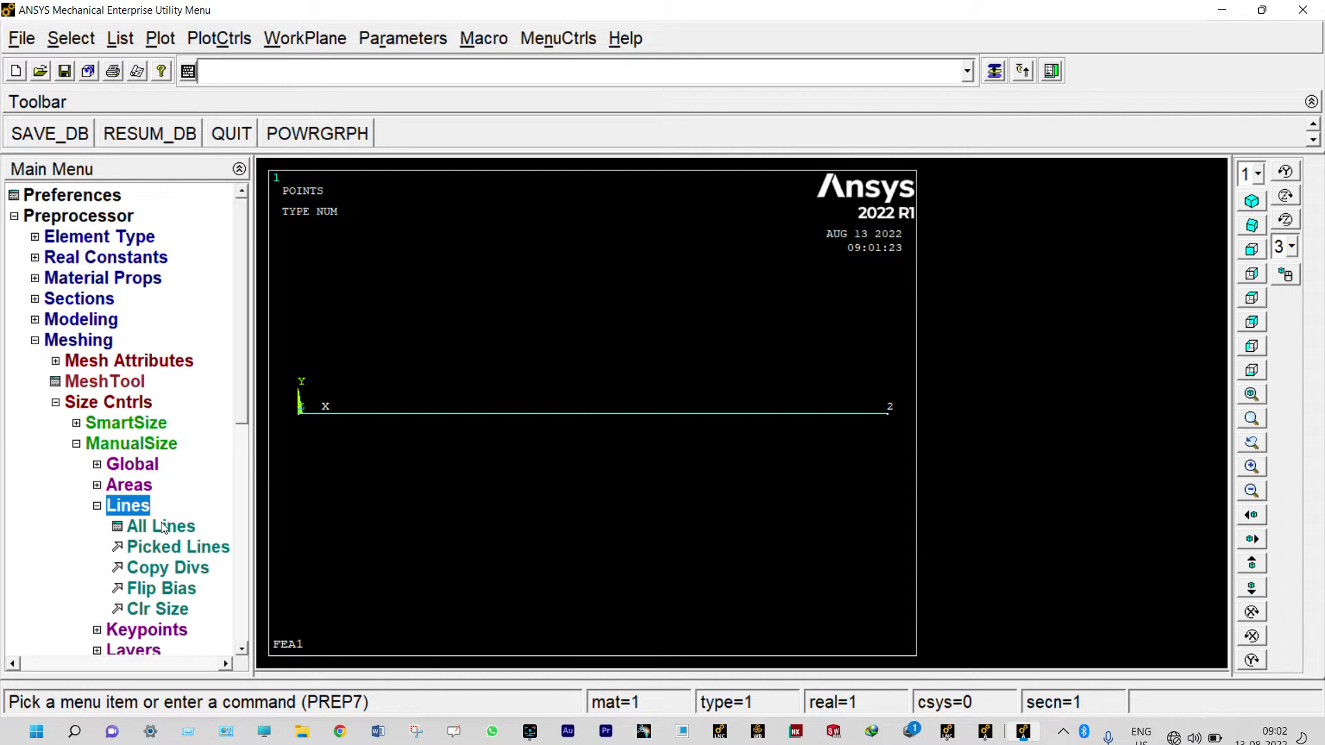
pyautogui.click(176, 548)
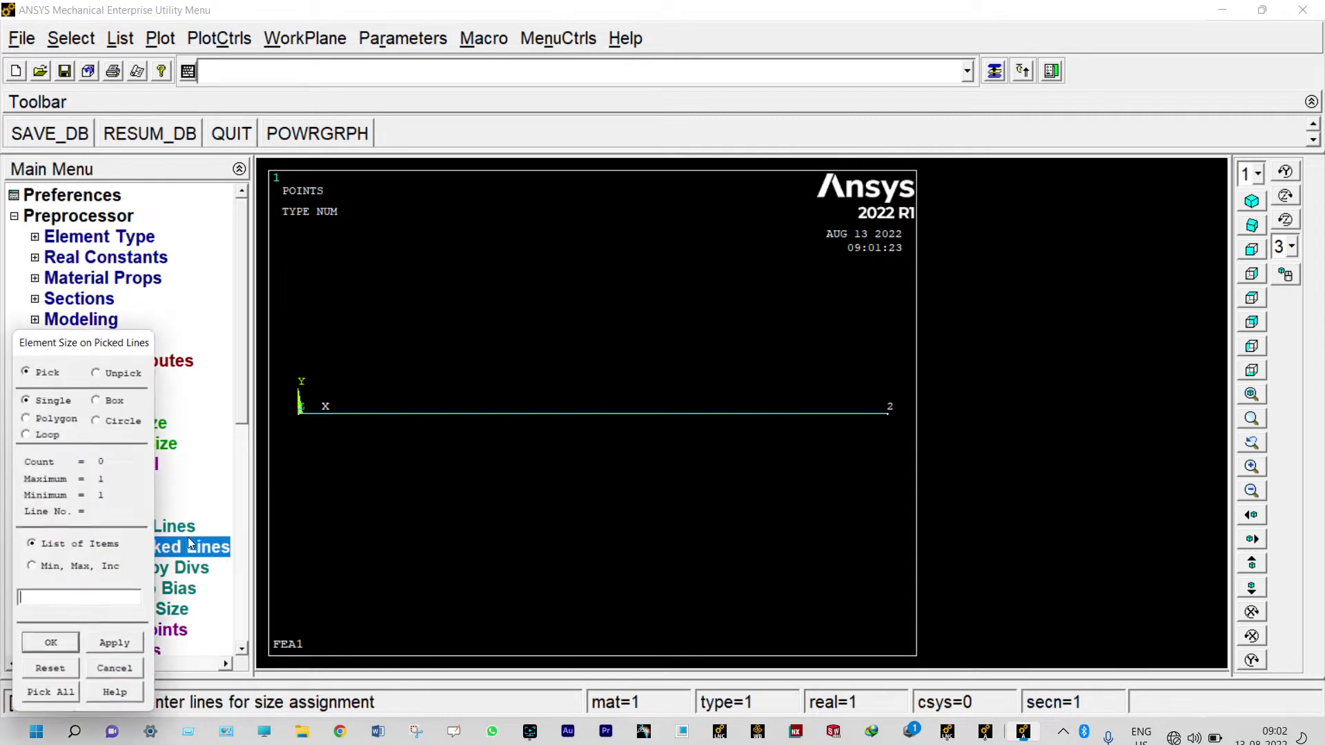
pyautogui.click(392, 414)
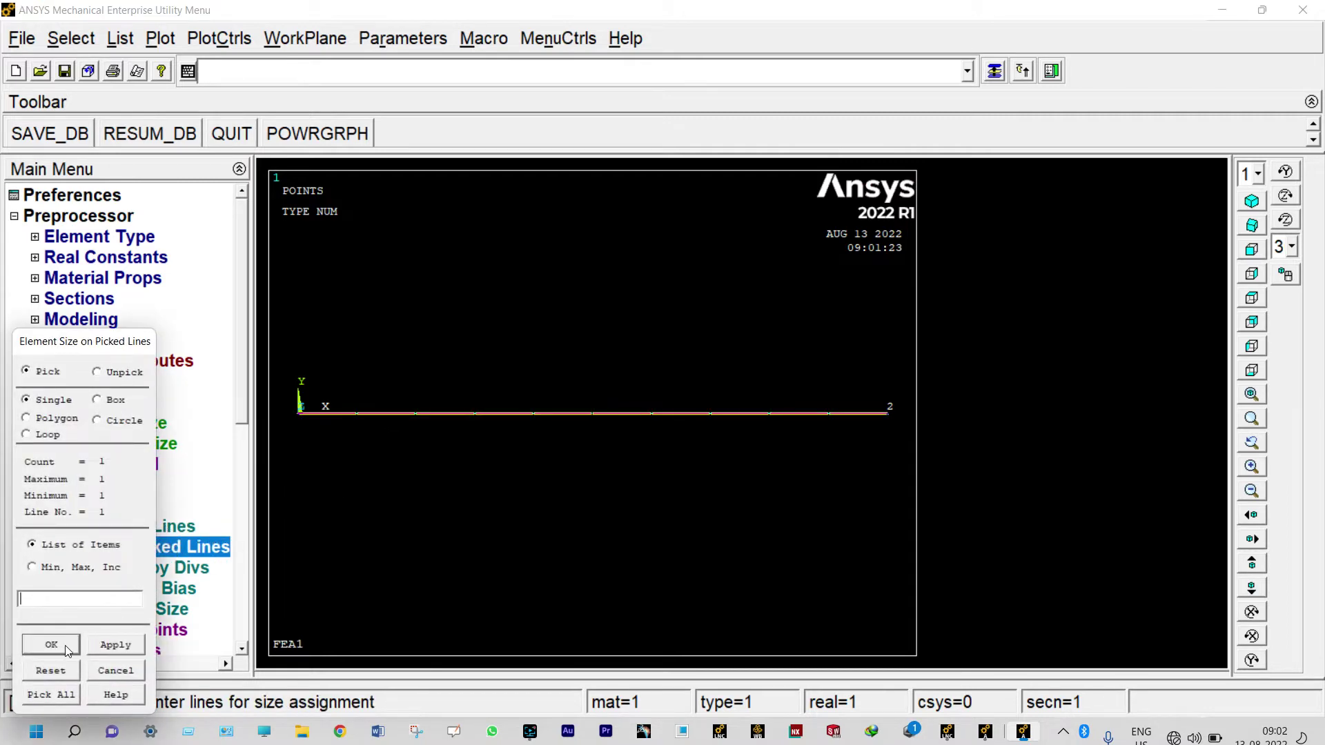
pyautogui.click(51, 645)
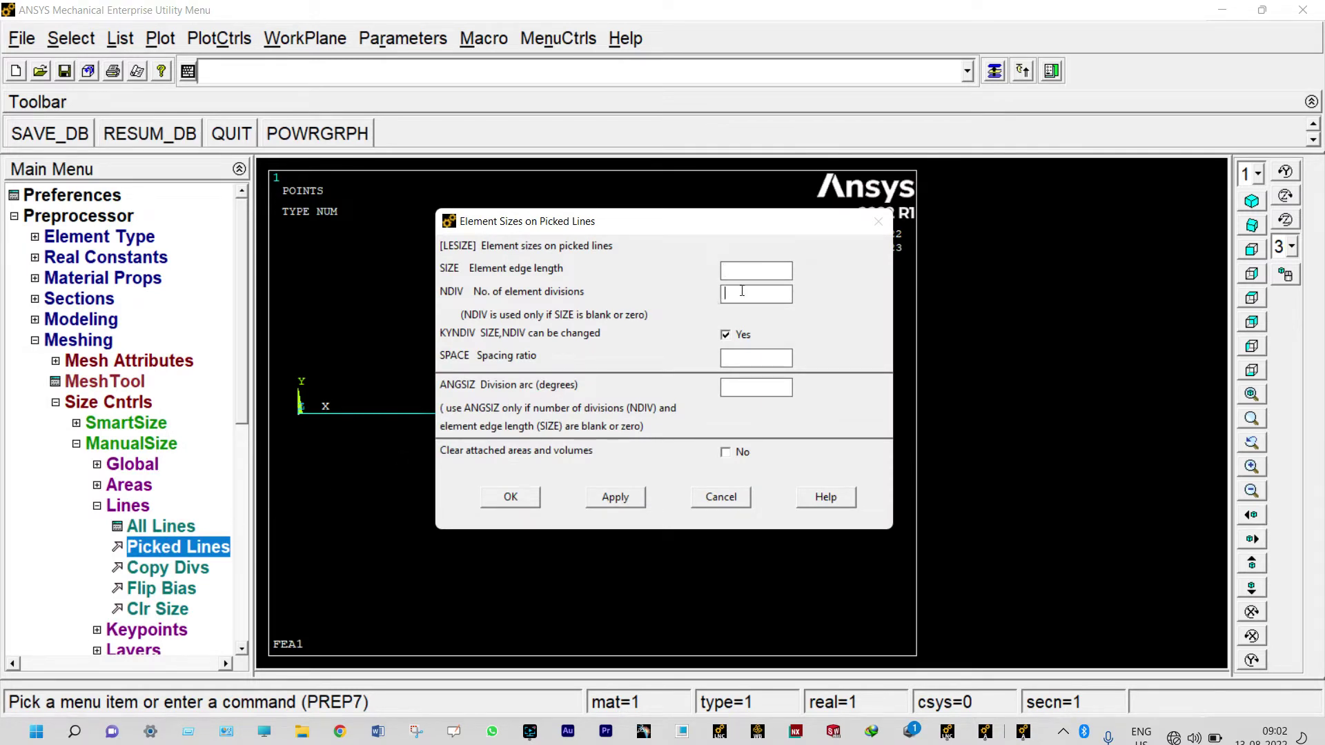
pyautogui.click(742, 291)
pyautogui.write('10')
pyautogui.click(518, 498)
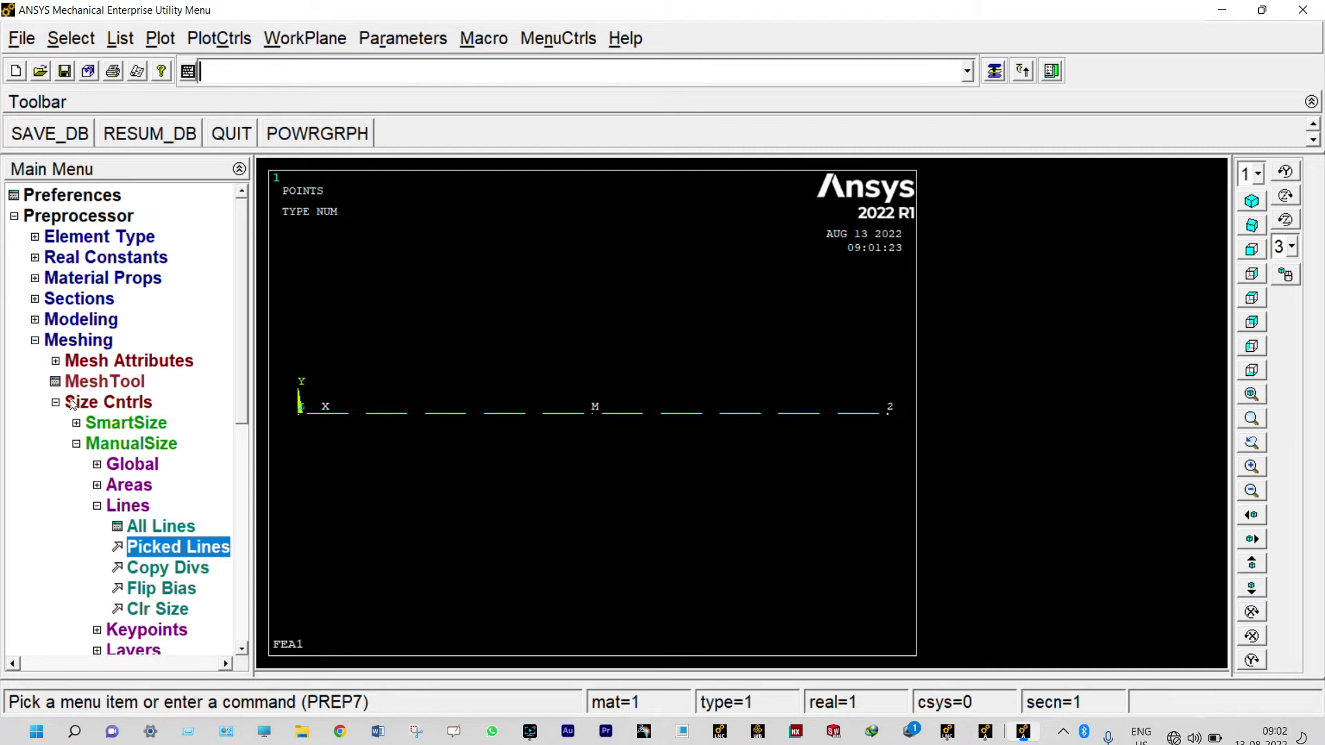
# Step: Mesh all lines of the model
pyautogui.click(56, 404)
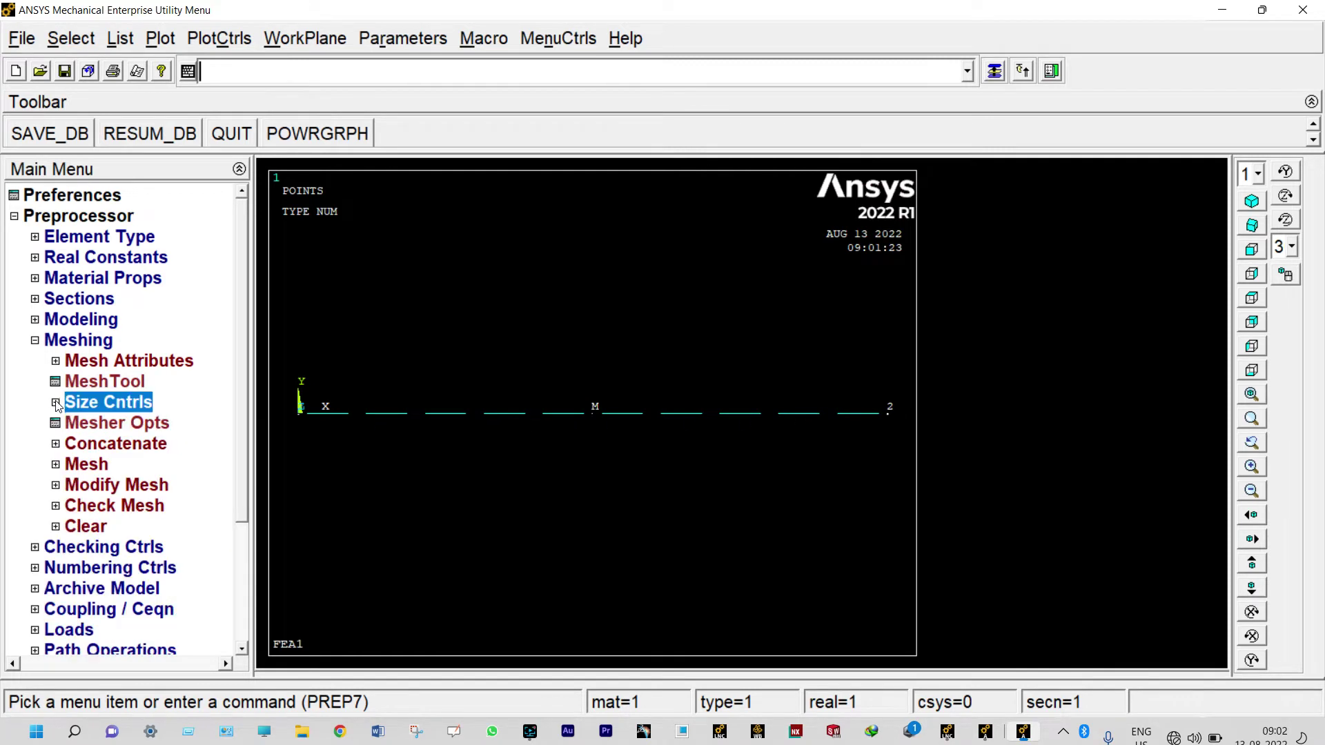
pyautogui.click(84, 464)
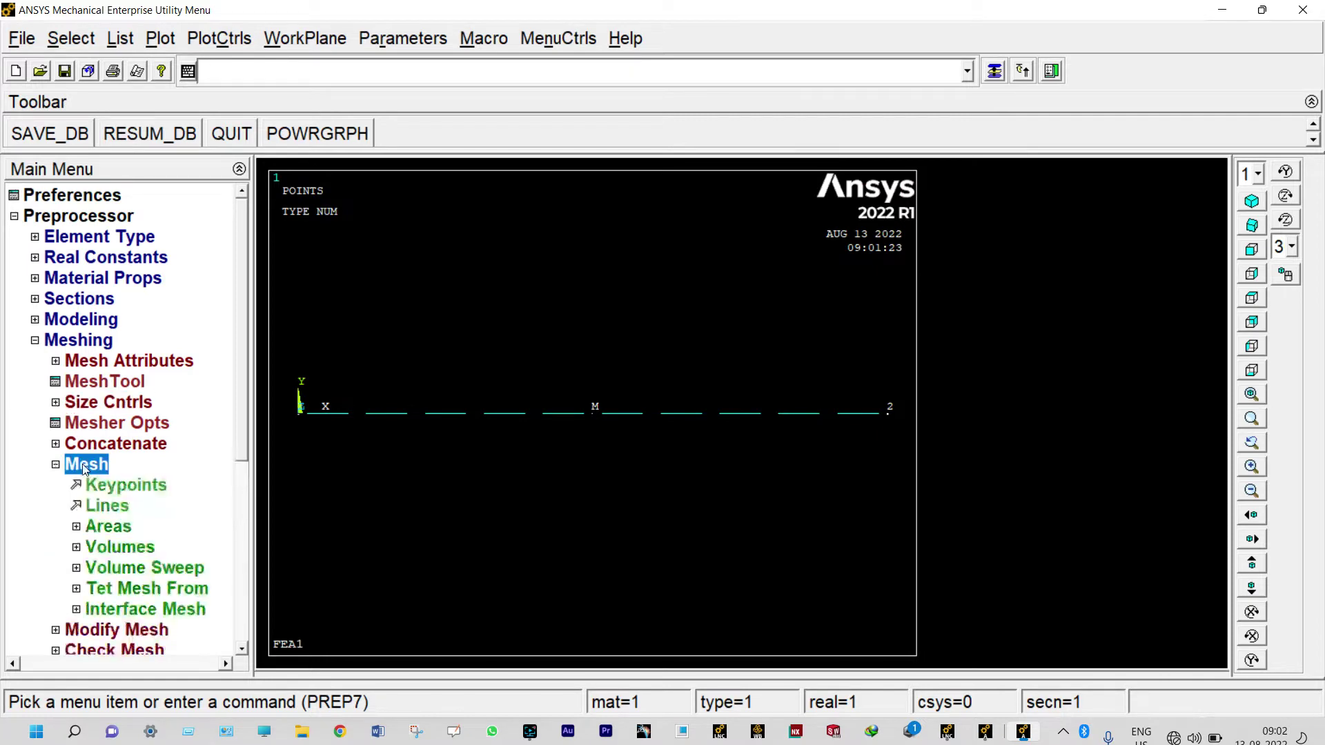
pyautogui.click(105, 506)
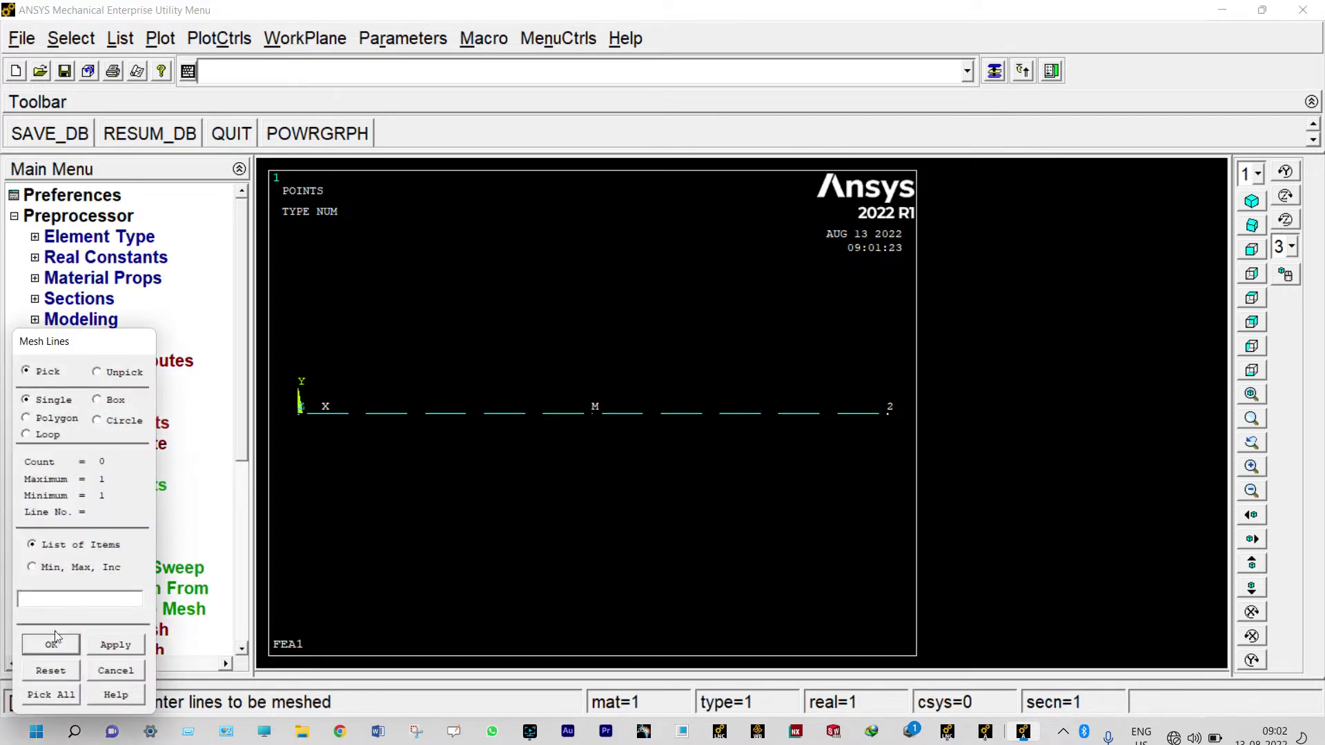
pyautogui.click(51, 695)
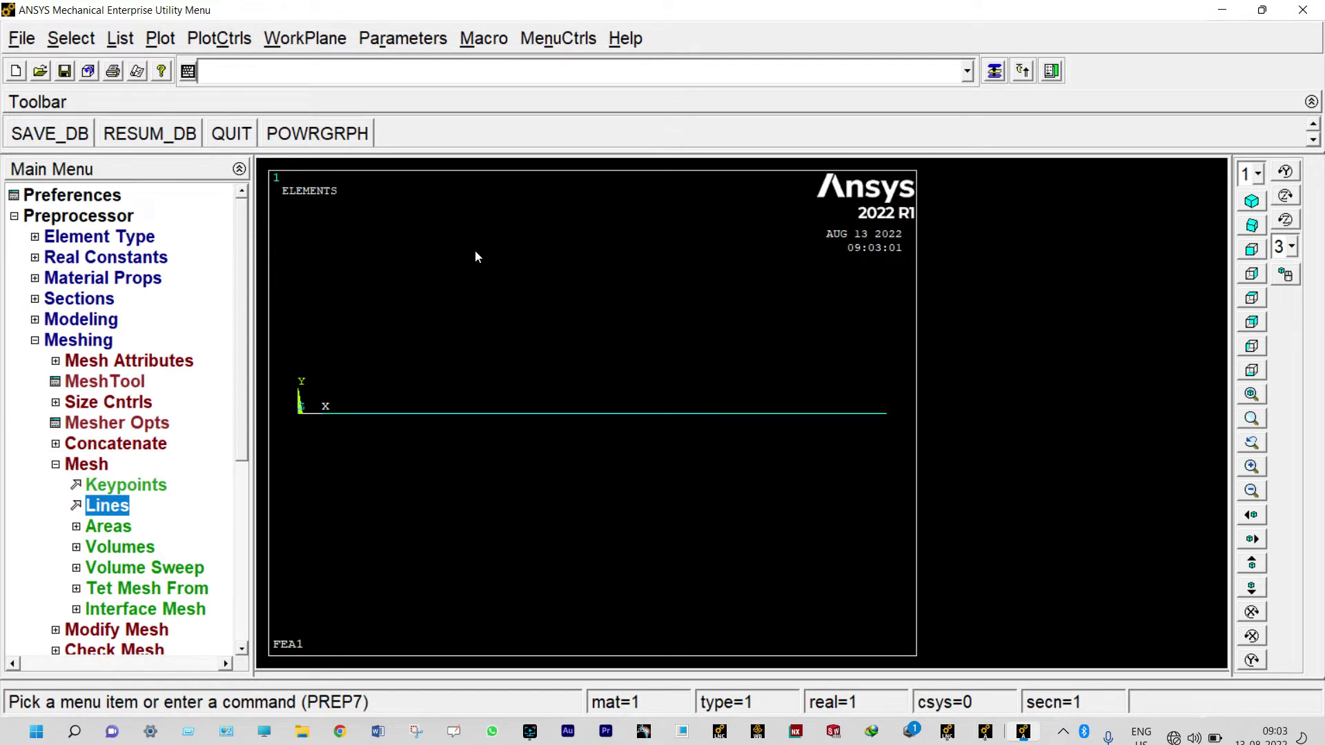
# Step: Plot the mesh nodes to inspect them, and switch the display back to the elements
pyautogui.click(158, 39)
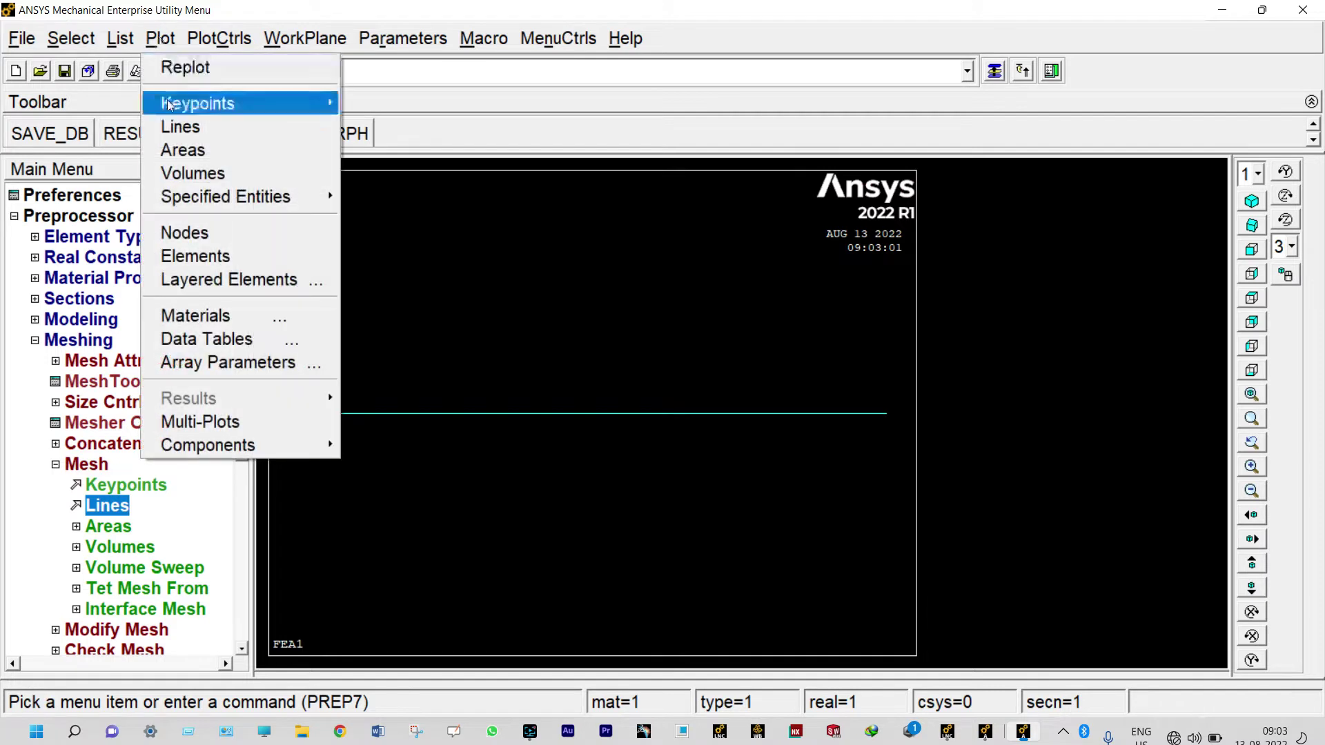
pyautogui.click(186, 234)
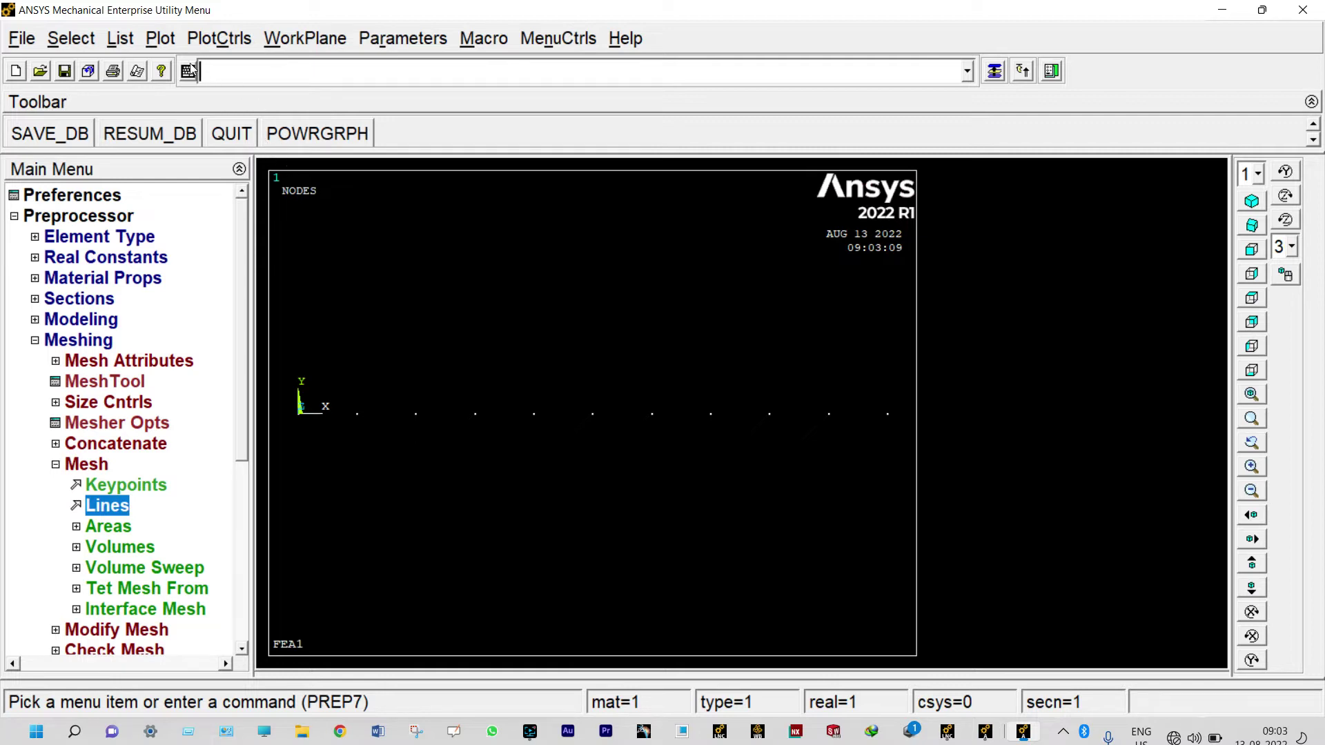
pyautogui.click(160, 40)
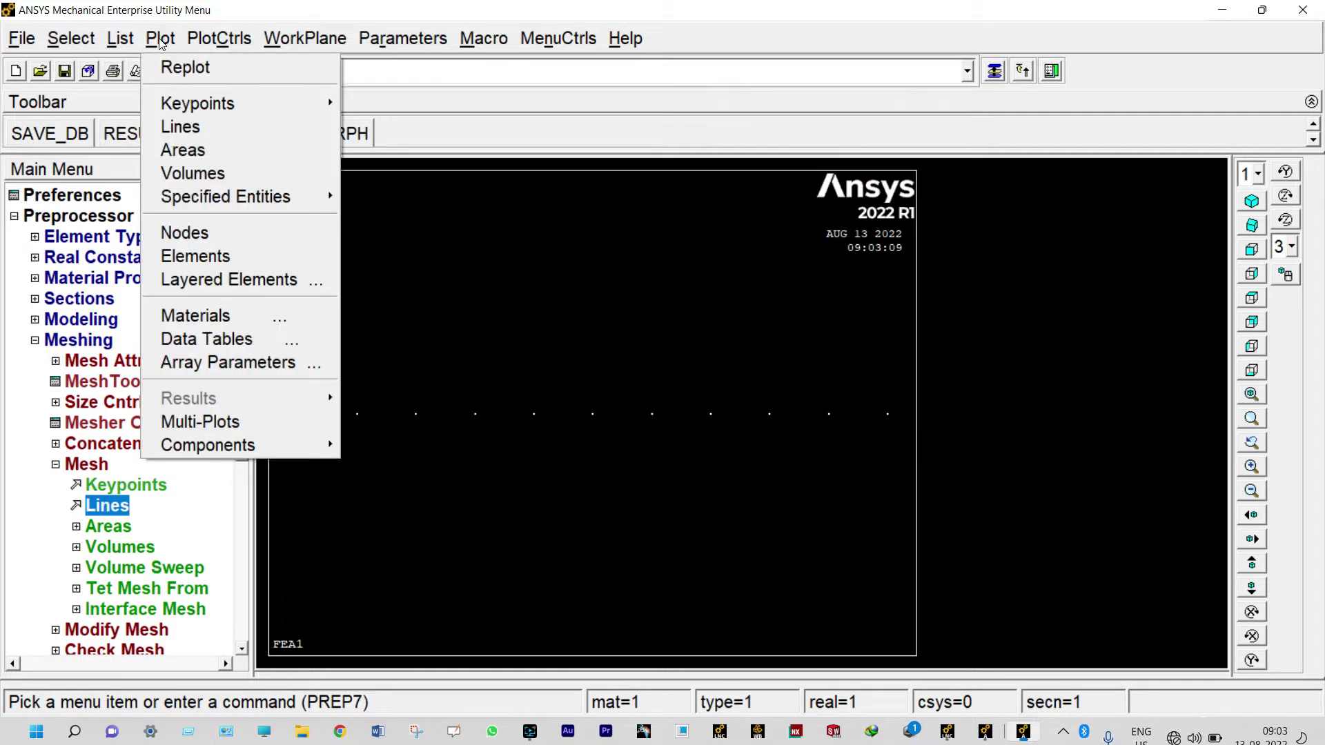
pyautogui.click(174, 256)
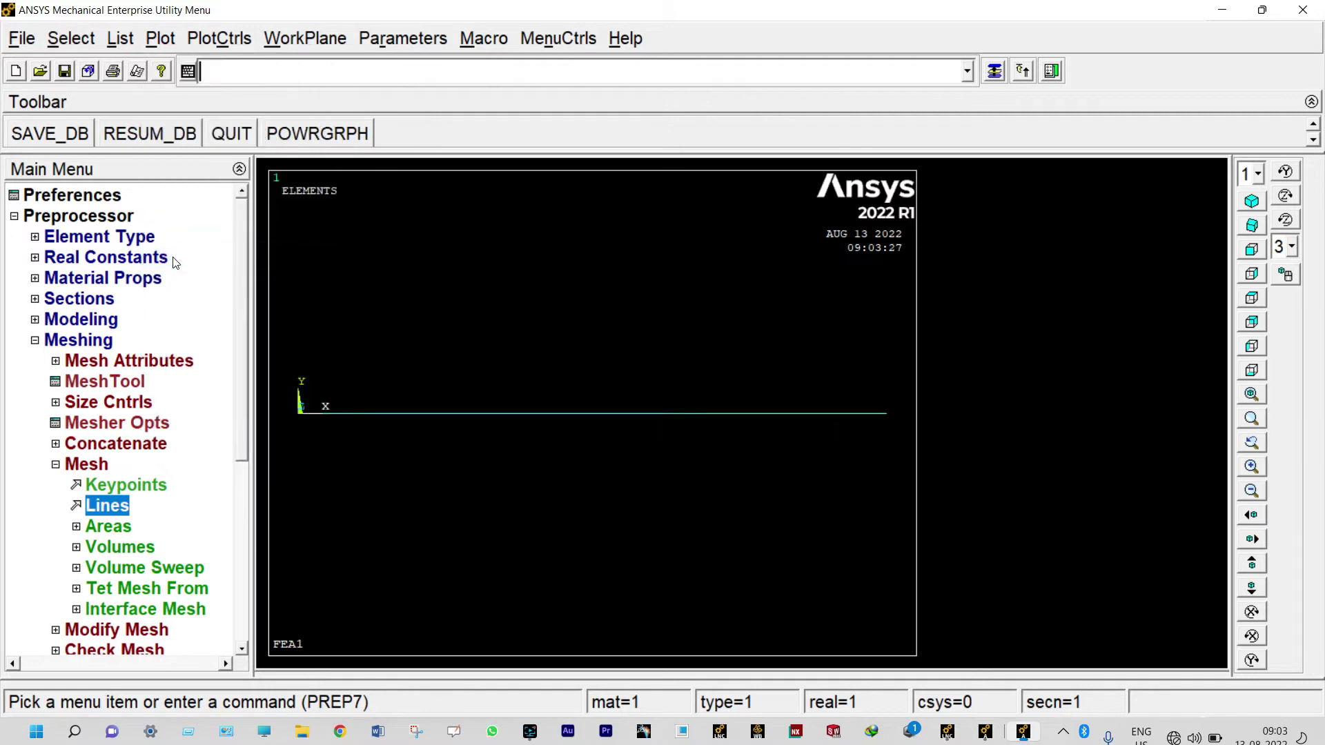
# Step: Enter the solution phase and set the new analysis type to Modal
pyautogui.click(44, 343)
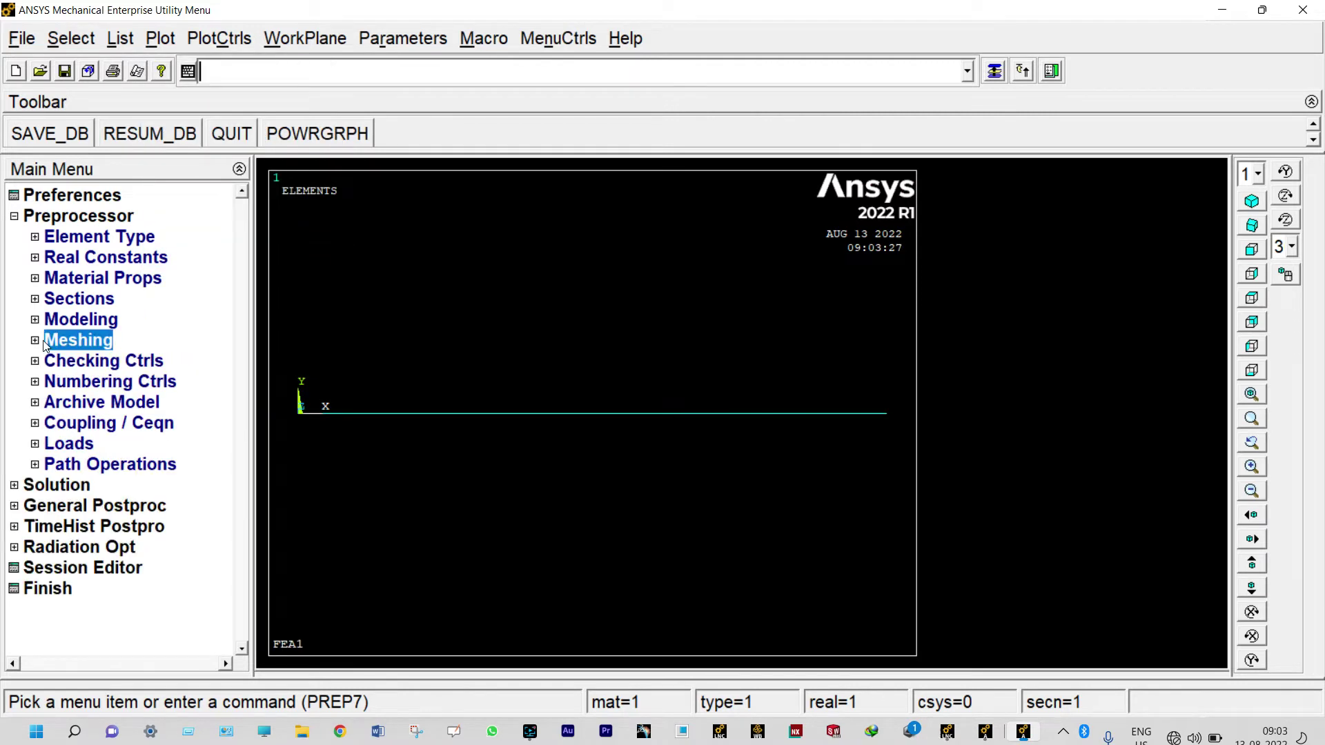
pyautogui.click(20, 219)
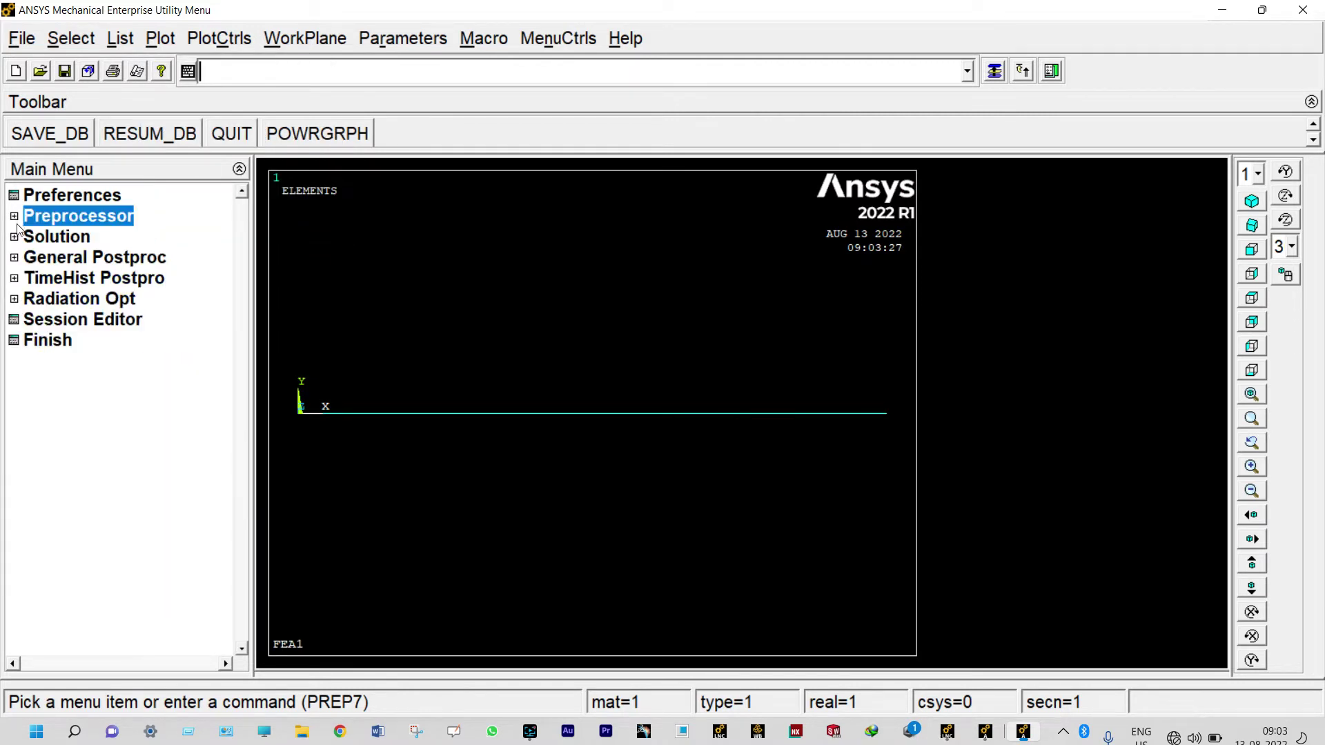
pyautogui.click(19, 239)
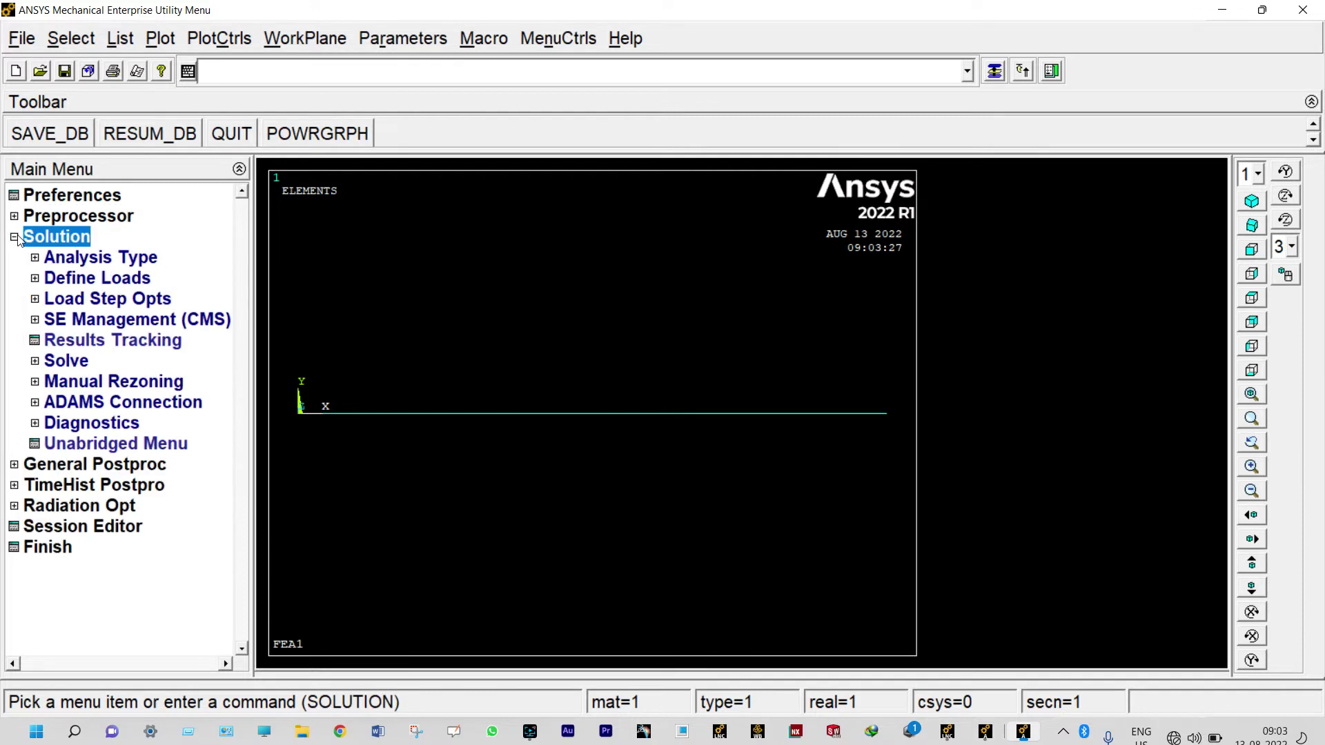
pyautogui.click(69, 261)
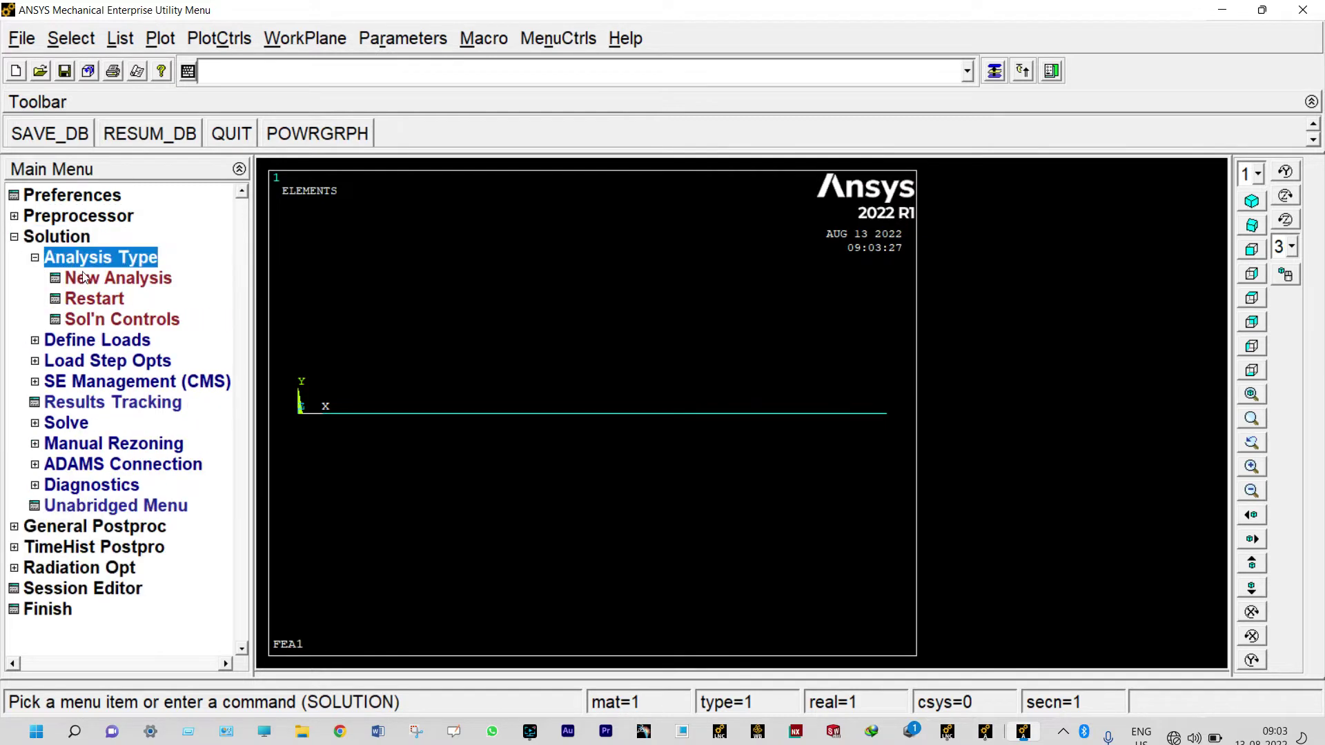
pyautogui.click(90, 283)
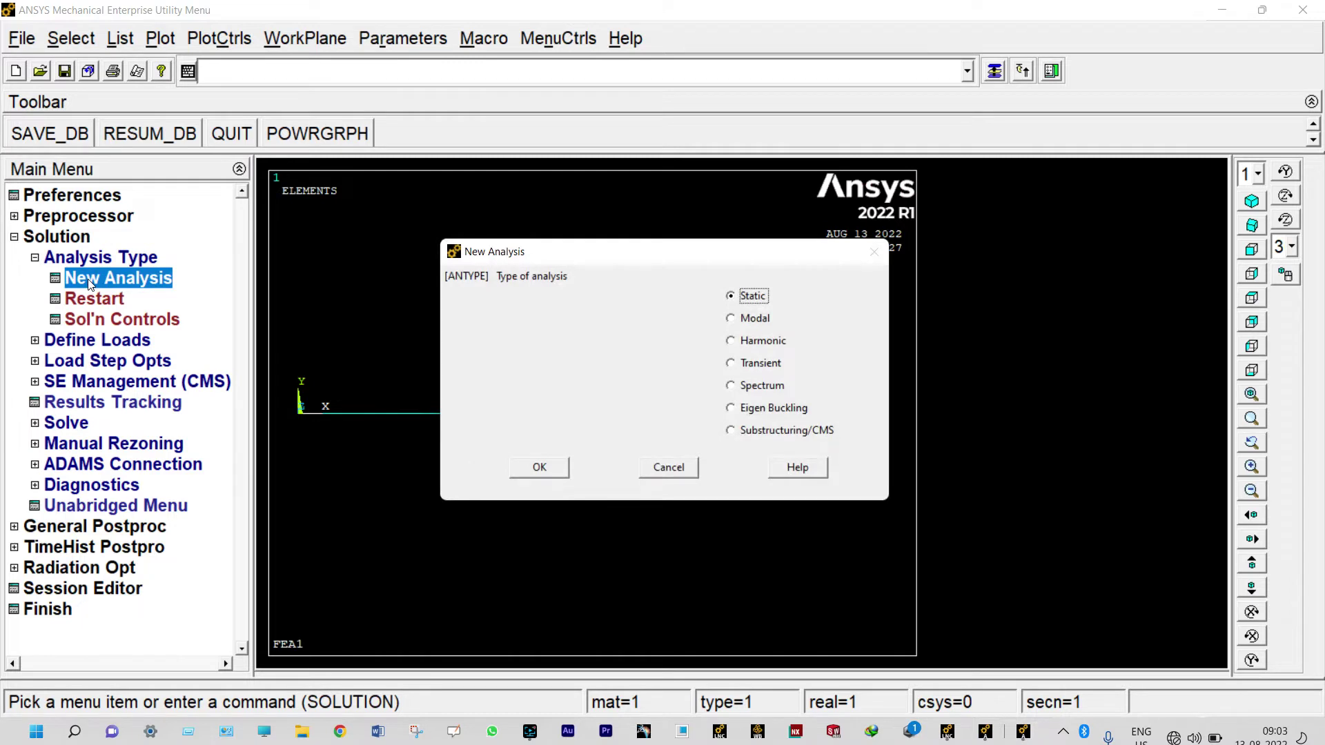
pyautogui.click(731, 319)
pyautogui.click(545, 469)
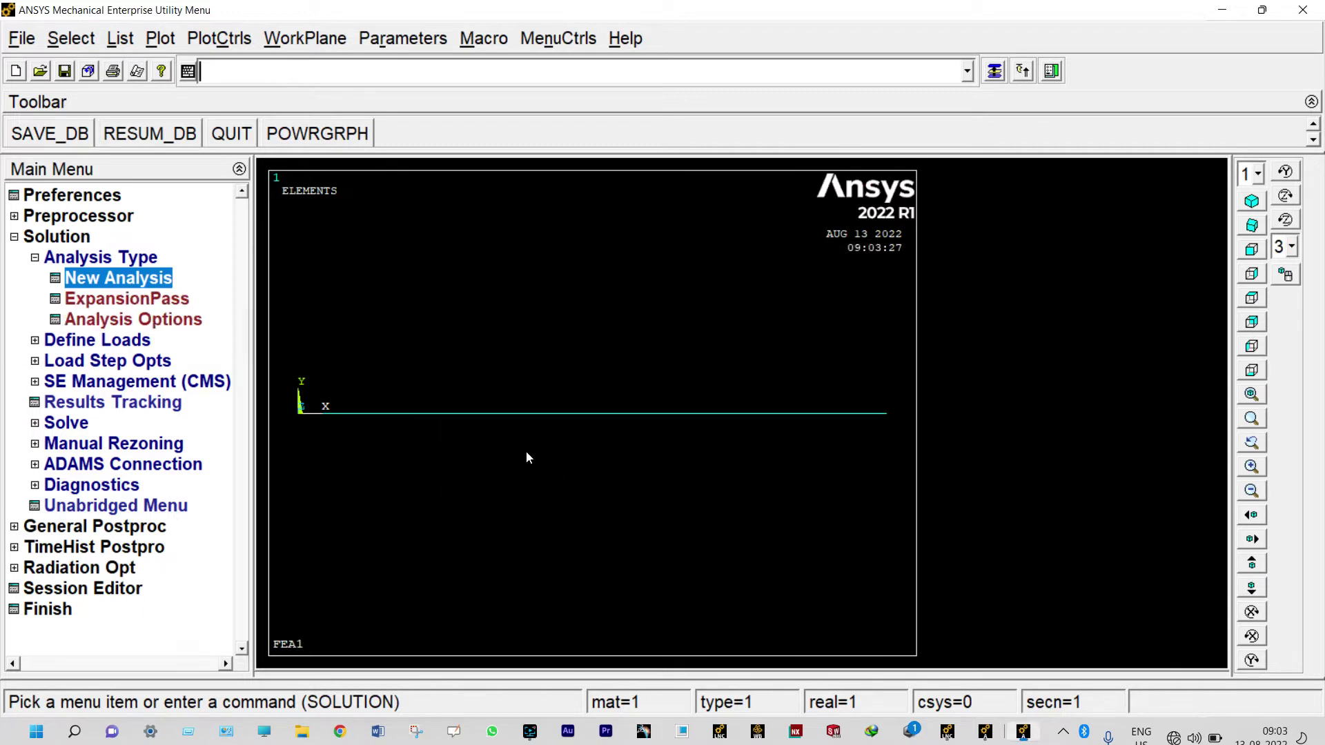
# Step: Set the modal analysis options to PCG Lanczos extraction with 10 modes to extract, accepting the default frequency range and solver options
pyautogui.click(171, 322)
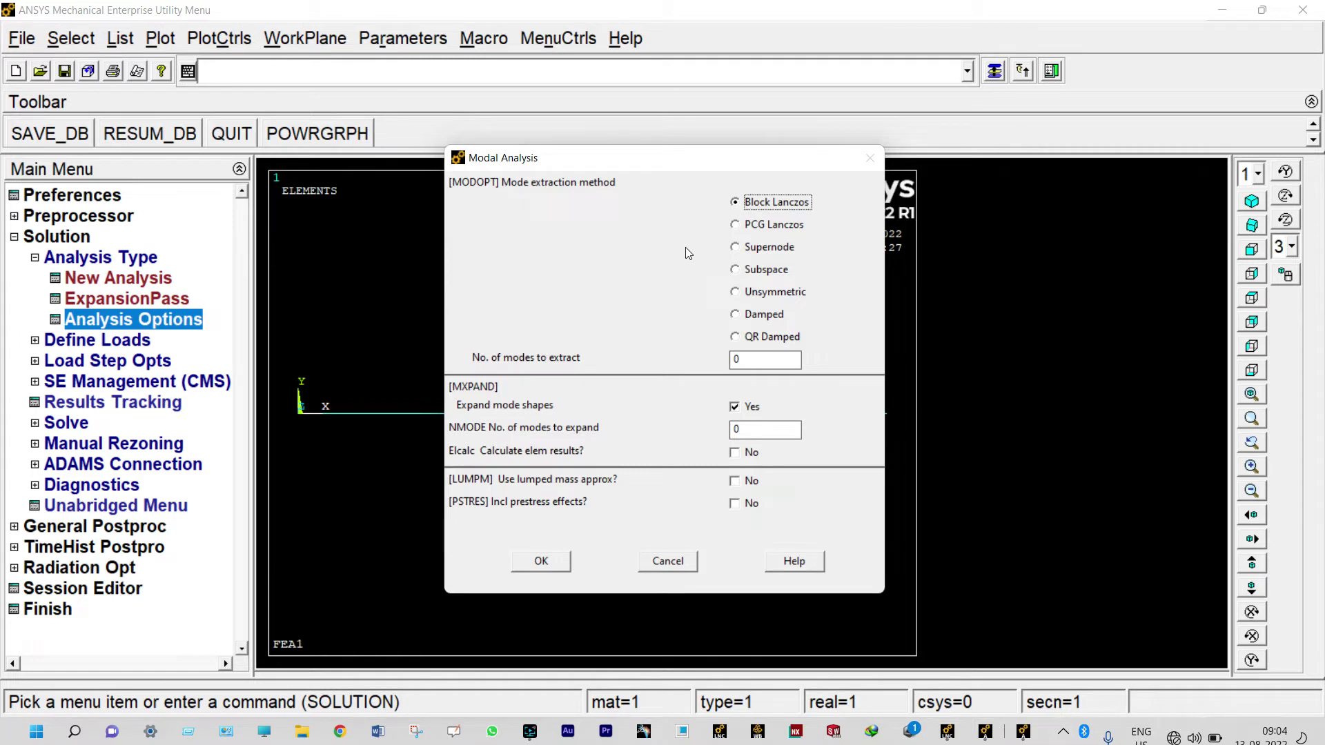
pyautogui.click(737, 226)
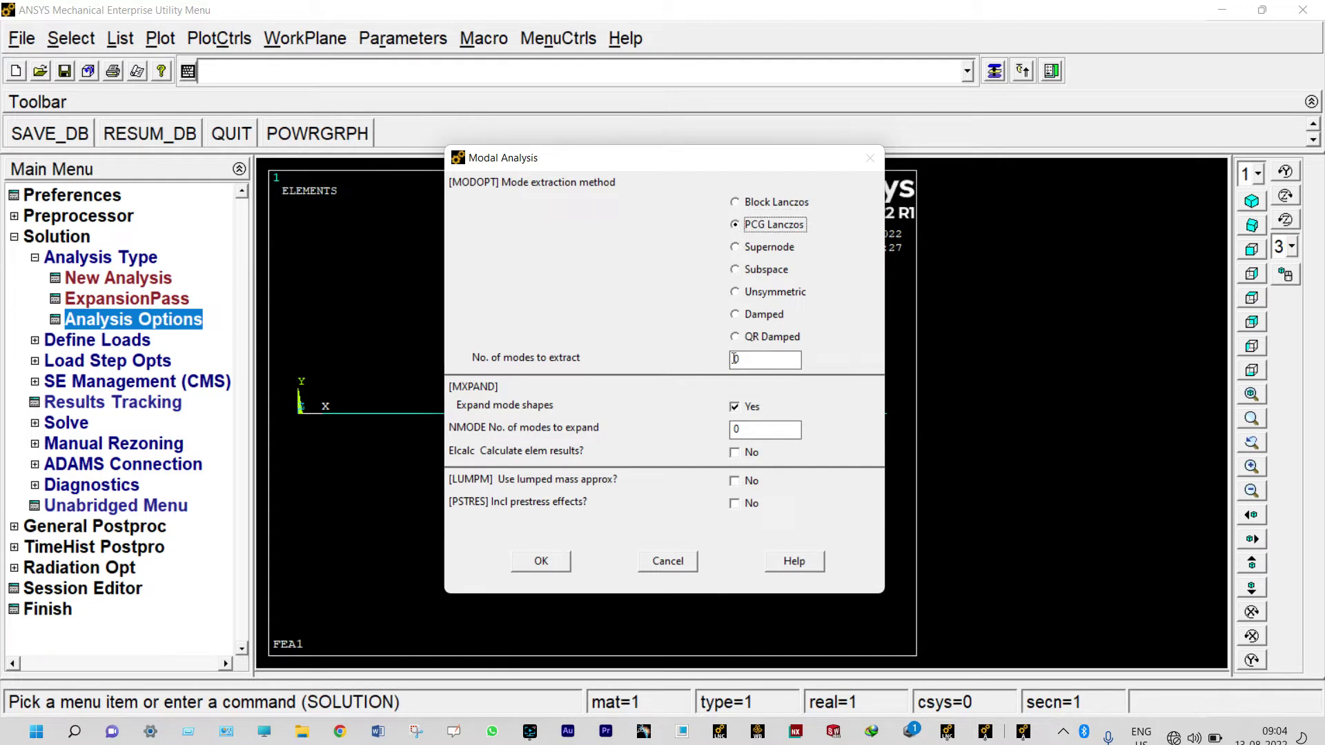
pyautogui.click(733, 359)
pyautogui.write('1')
pyautogui.click(555, 562)
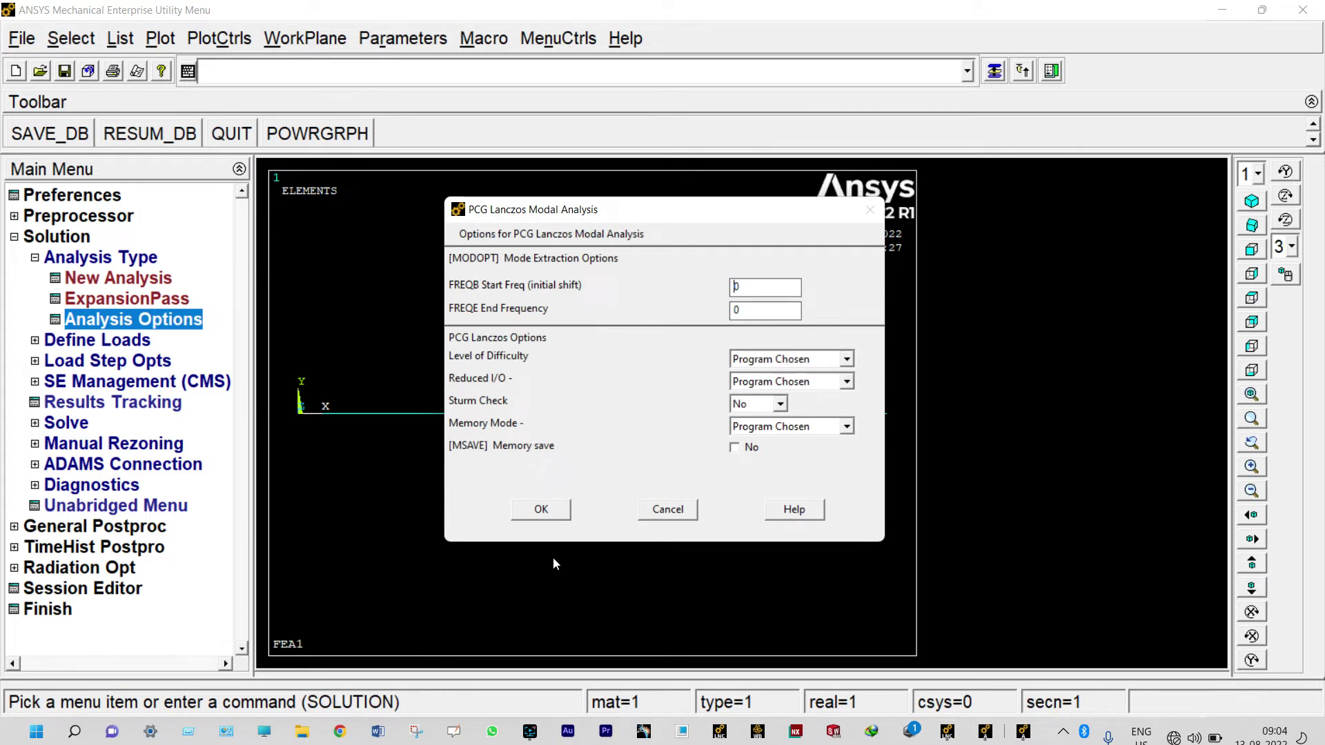
pyautogui.click(541, 510)
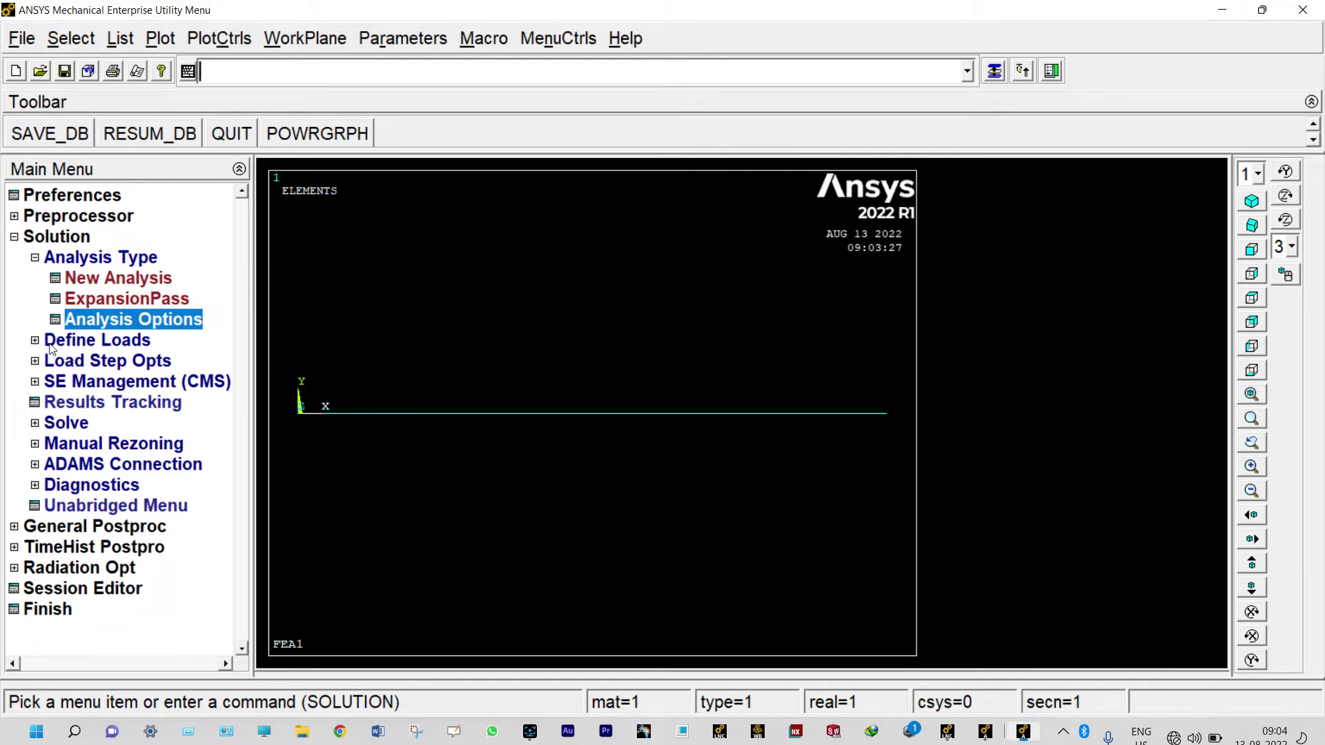
# Step: Apply a structural displacement constraint on the nodes at both ends of the beam, fixing All DOF as a constant value
pyautogui.click(41, 345)
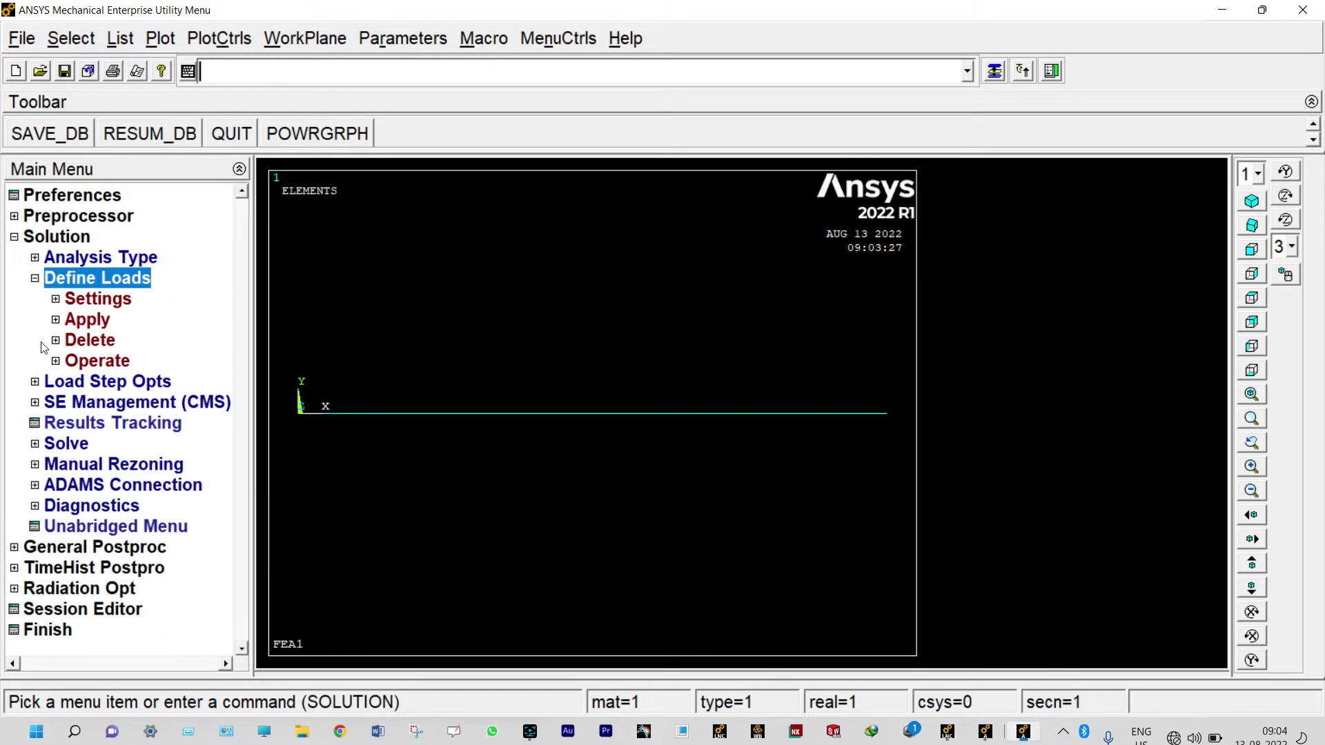
pyautogui.click(57, 320)
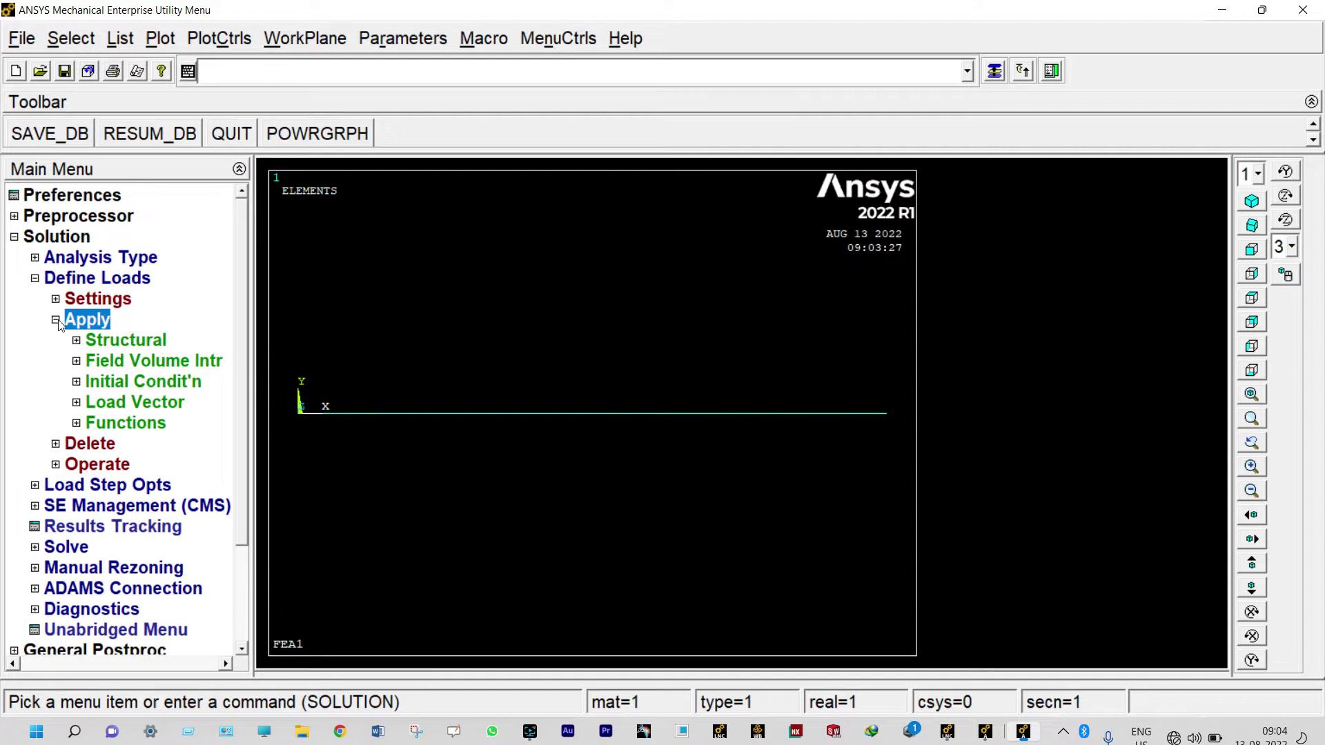
pyautogui.click(94, 340)
pyautogui.click(101, 362)
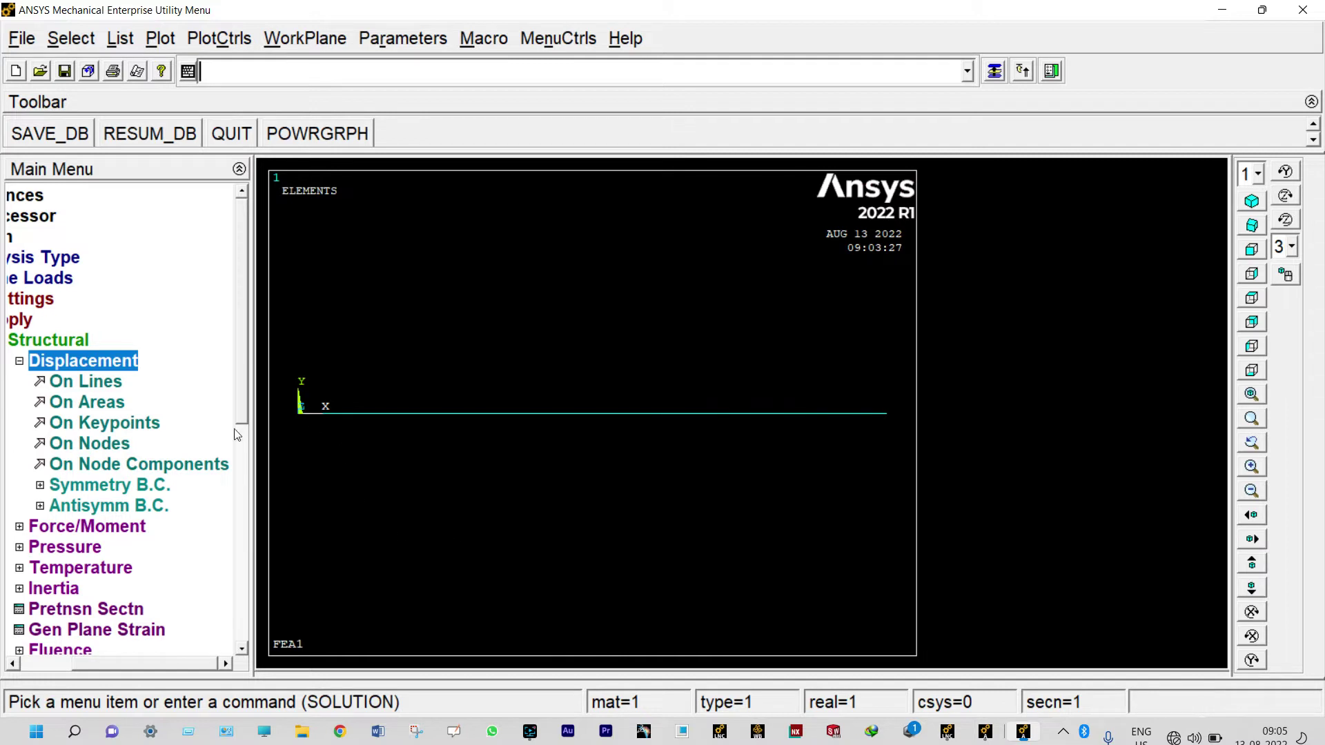
pyautogui.click(104, 443)
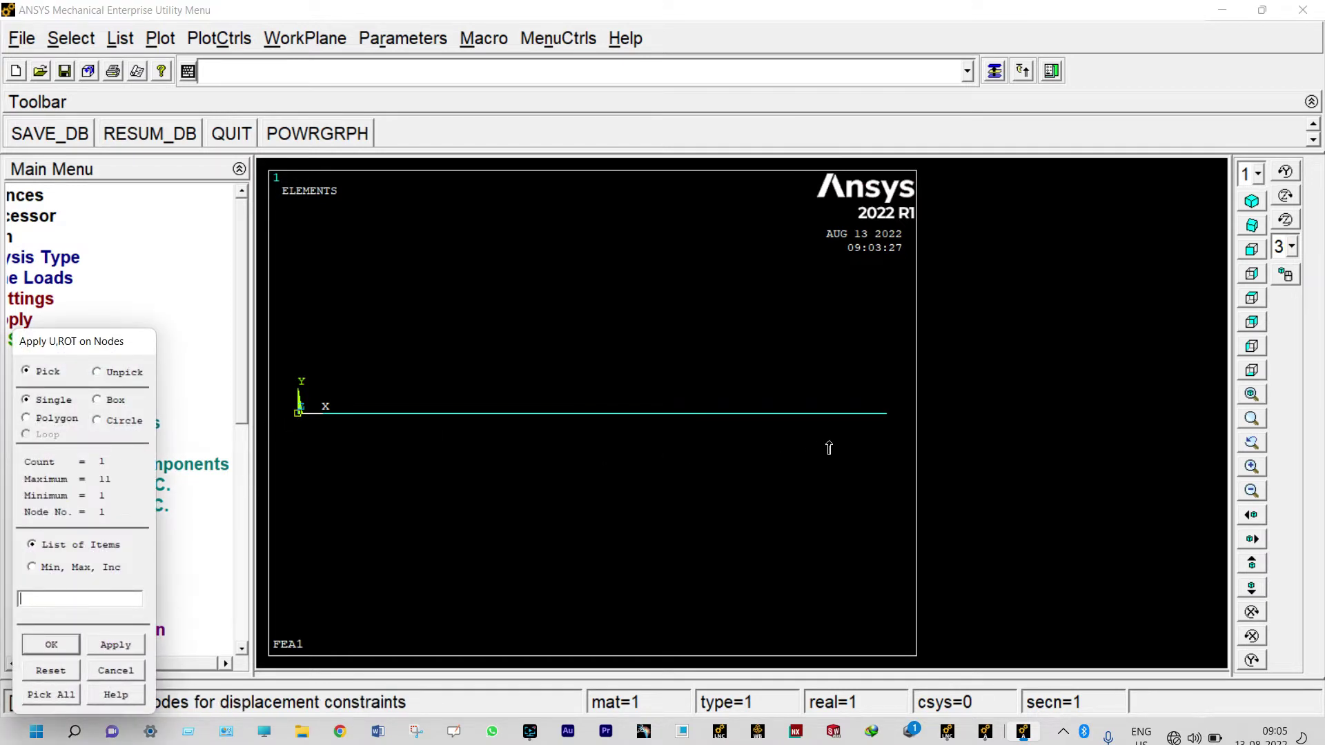
pyautogui.click(886, 417)
pyautogui.click(71, 647)
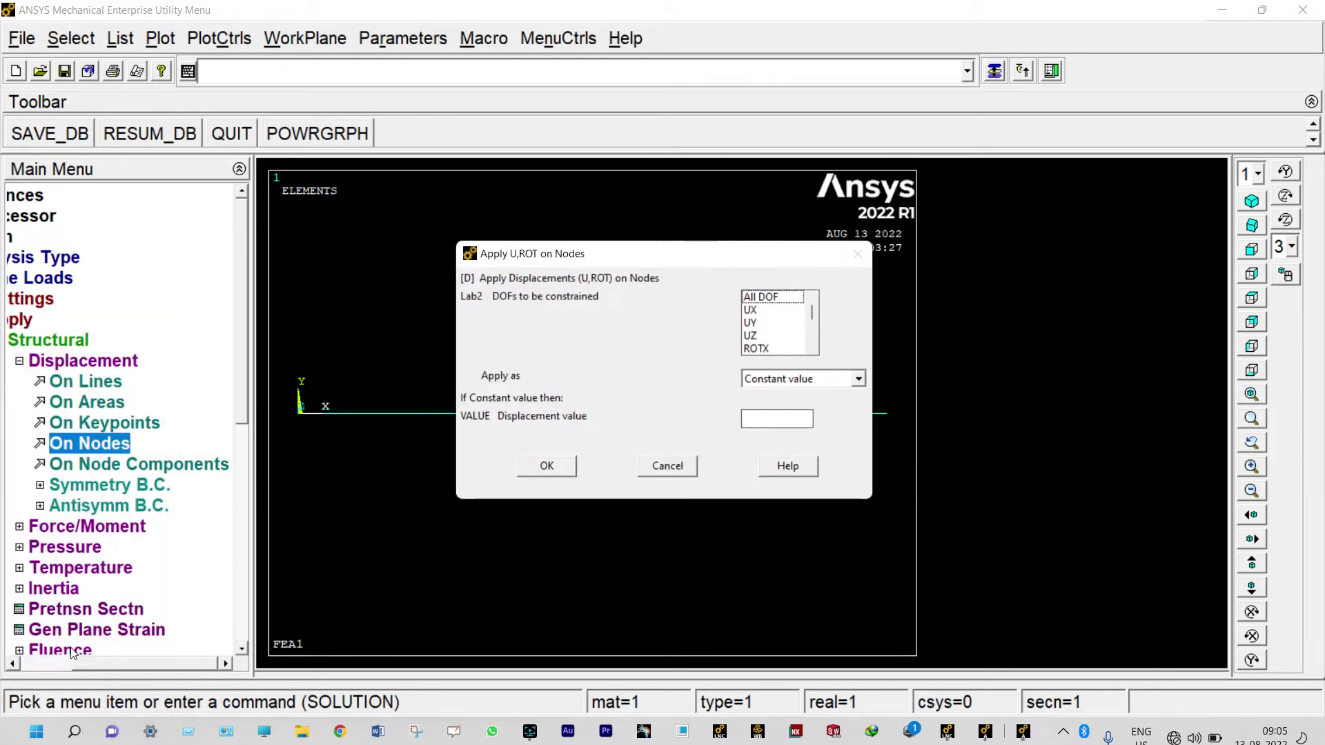
pyautogui.click(752, 298)
pyautogui.click(542, 472)
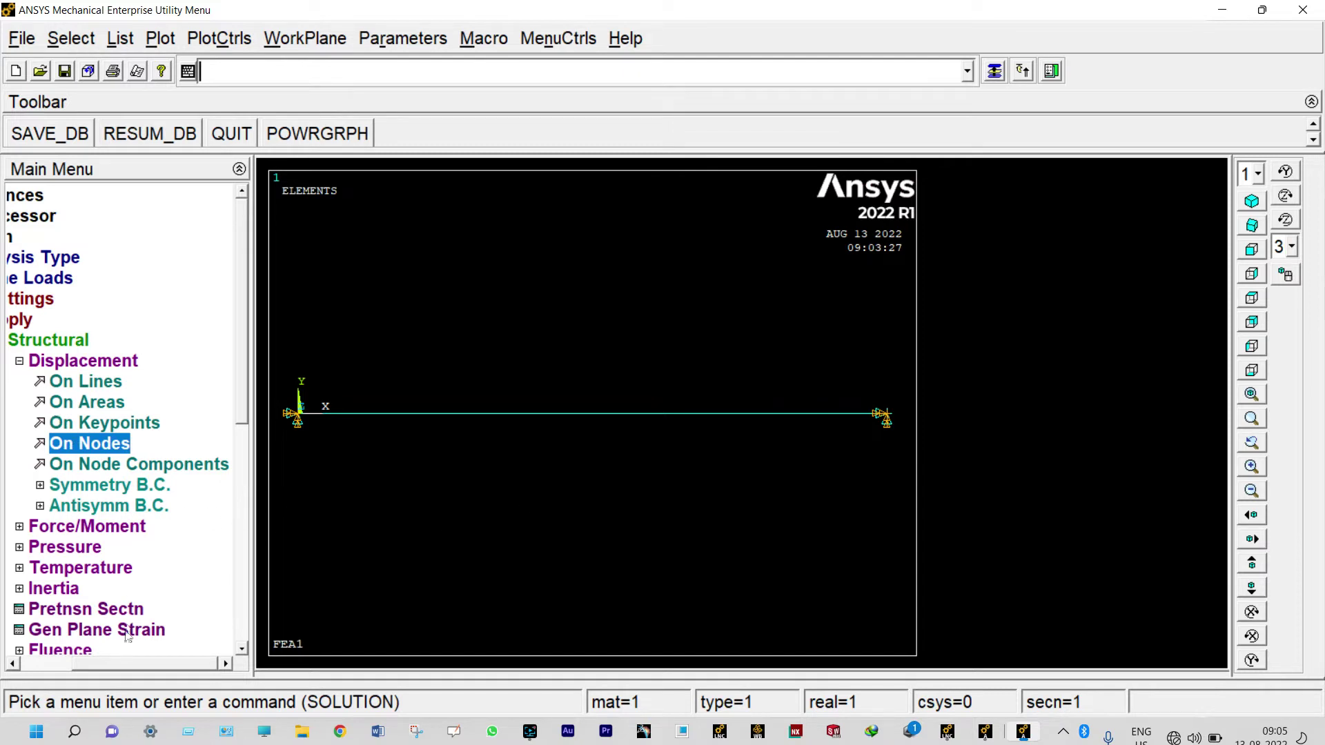
# Step: Solve the current load step and dismiss the completion note and the solution status listing
pyautogui.moveTo(126, 664); pyautogui.dragTo(80, 664)
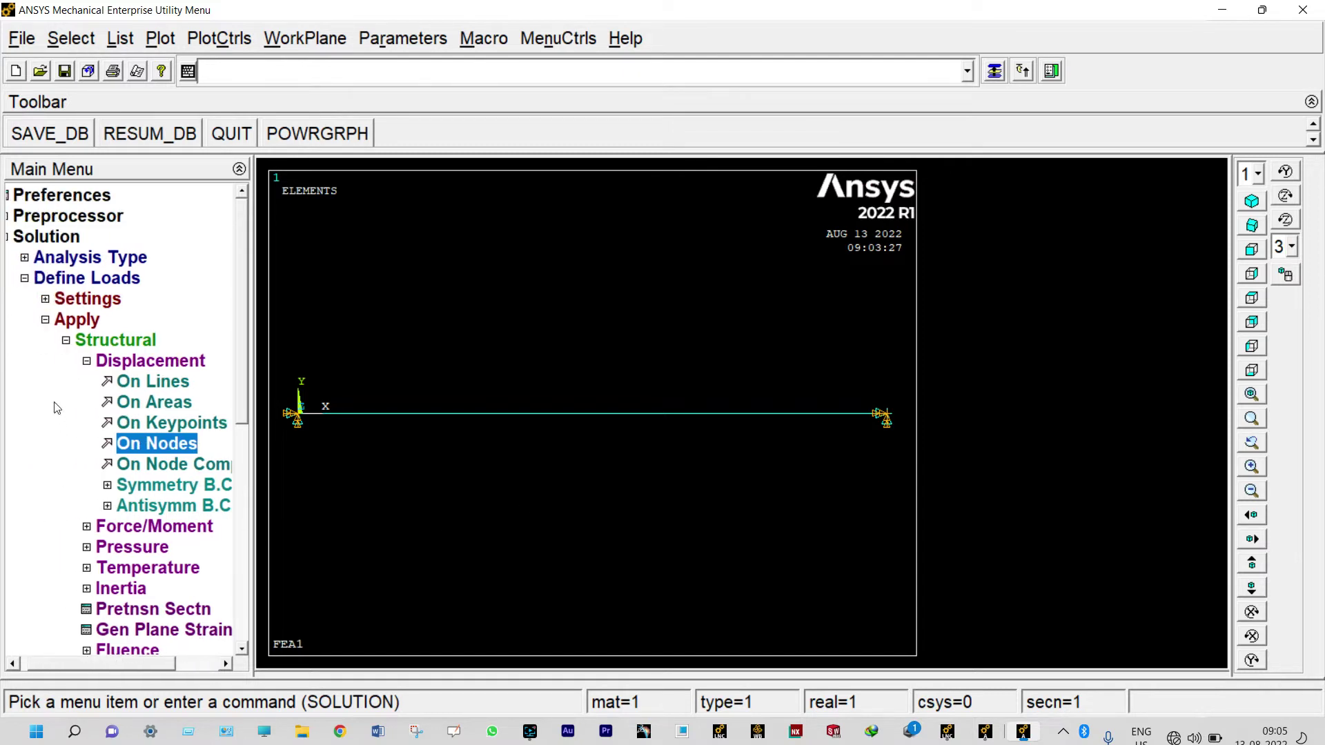
pyautogui.click(66, 340)
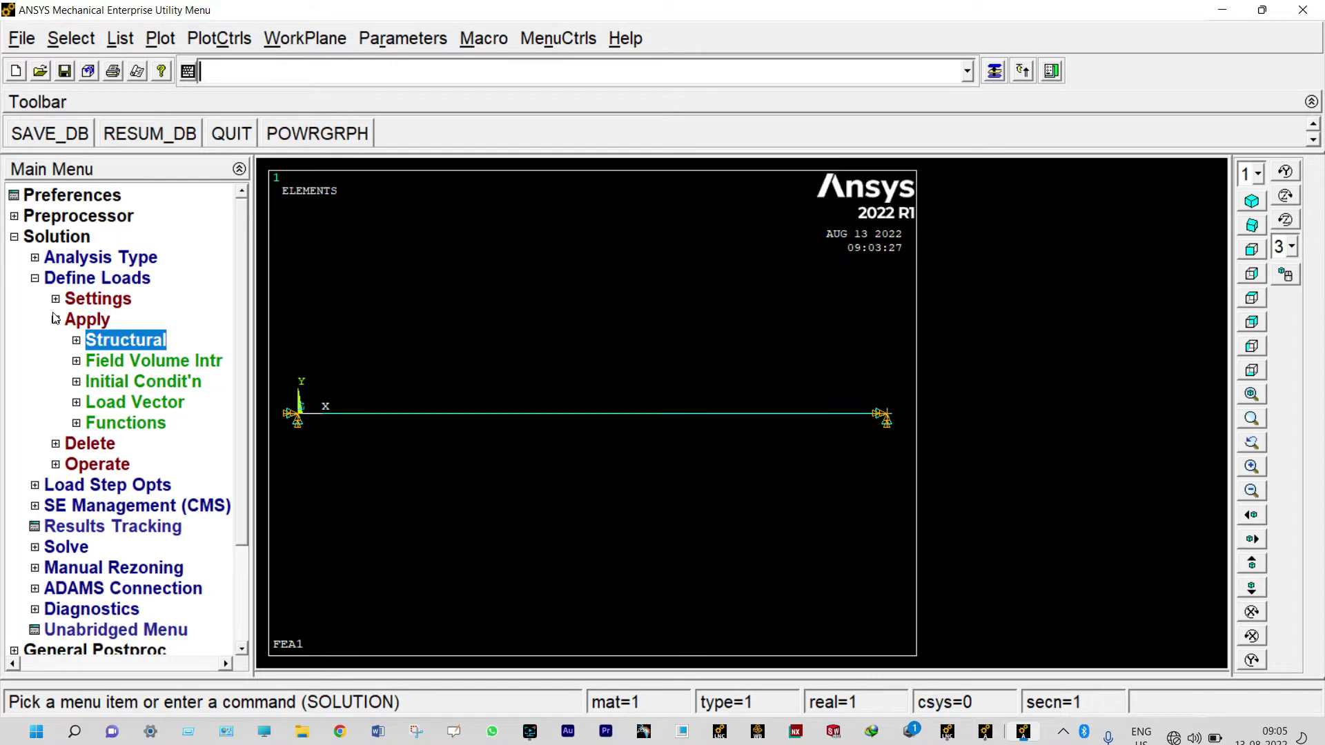
pyautogui.click(58, 549)
pyautogui.click(125, 379)
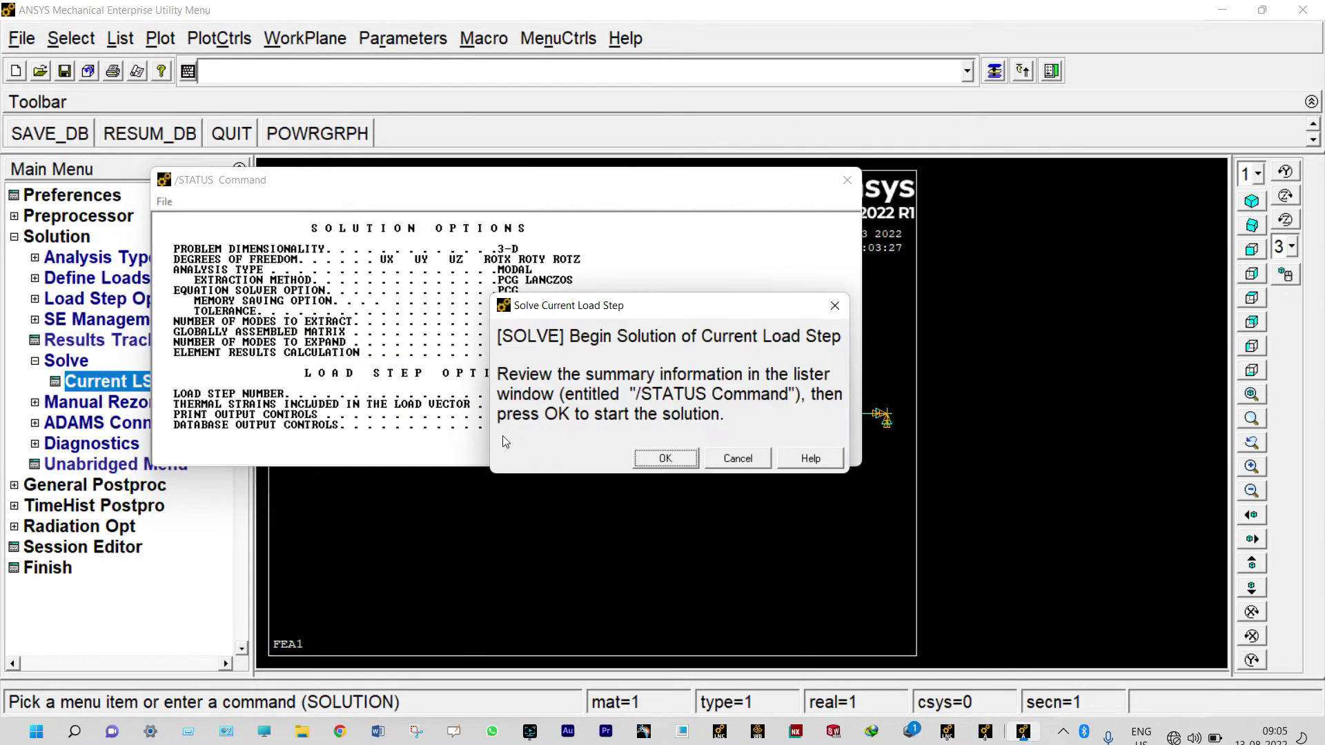
pyautogui.click(655, 461)
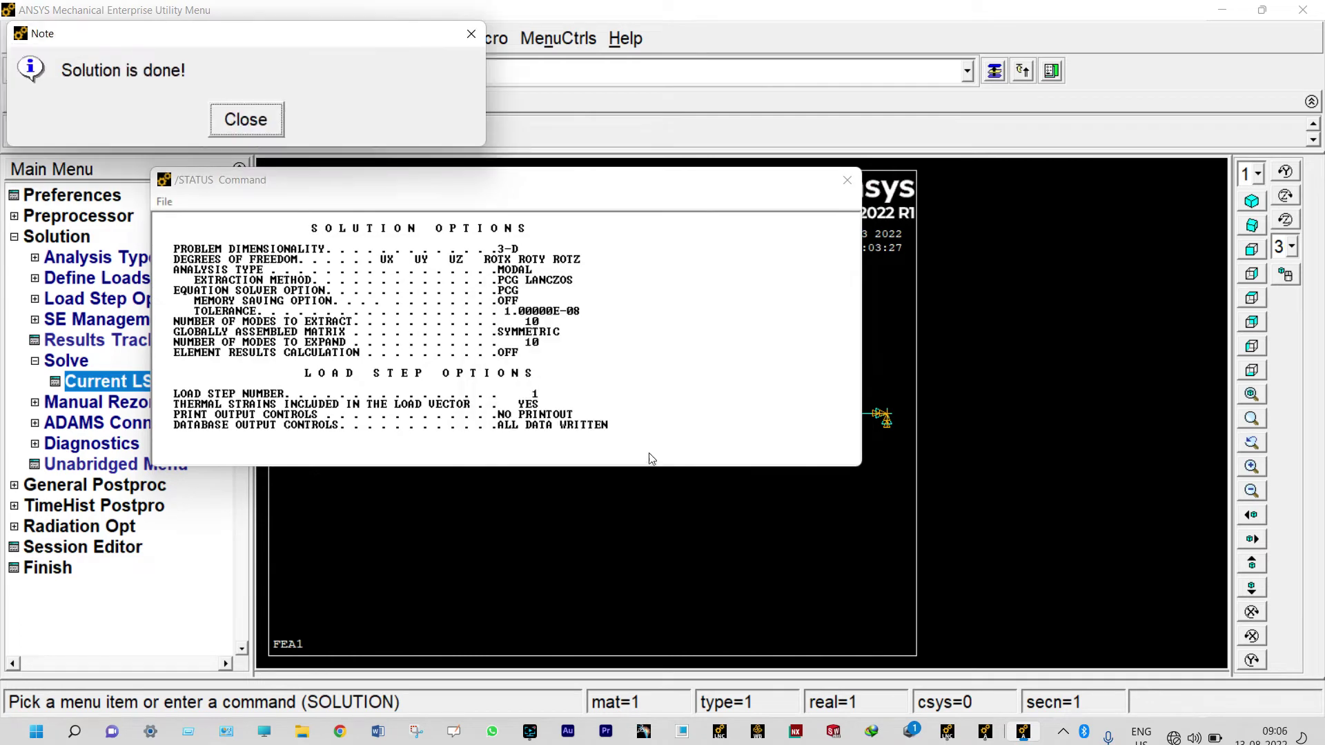
pyautogui.click(235, 131)
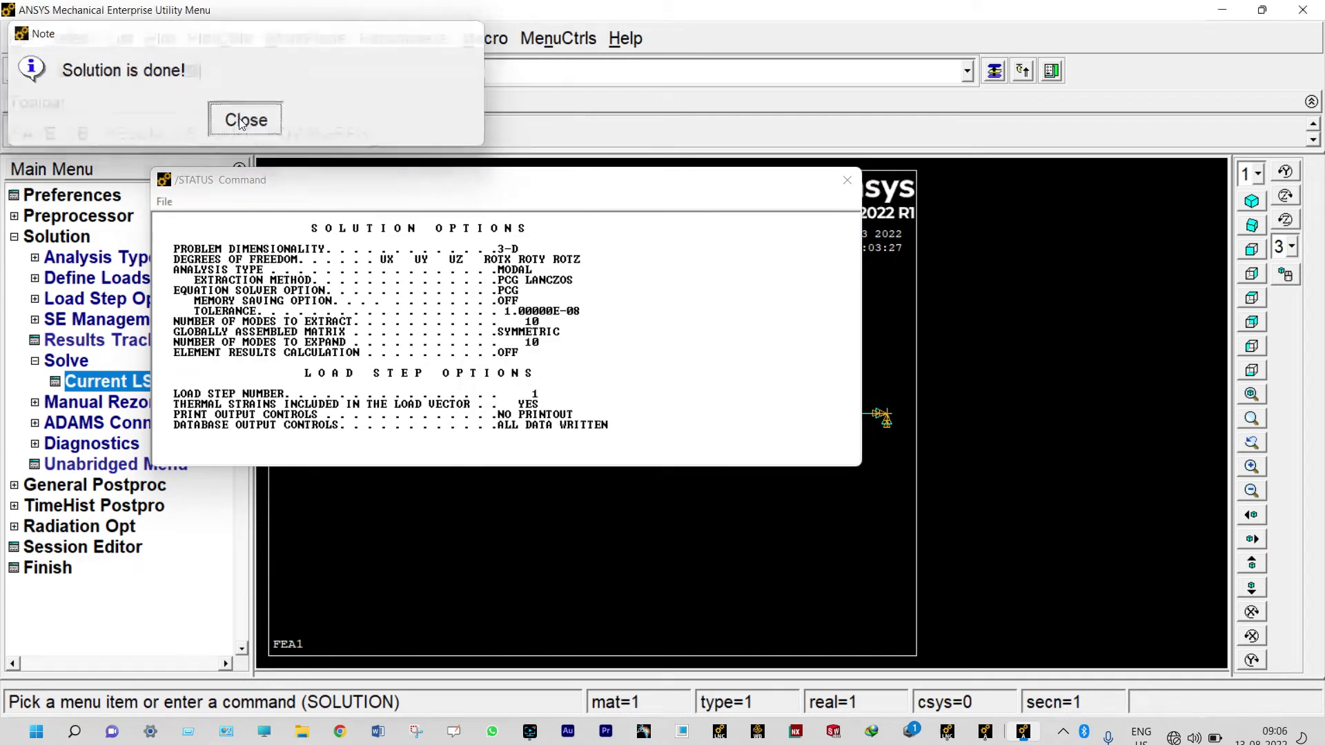
pyautogui.click(848, 180)
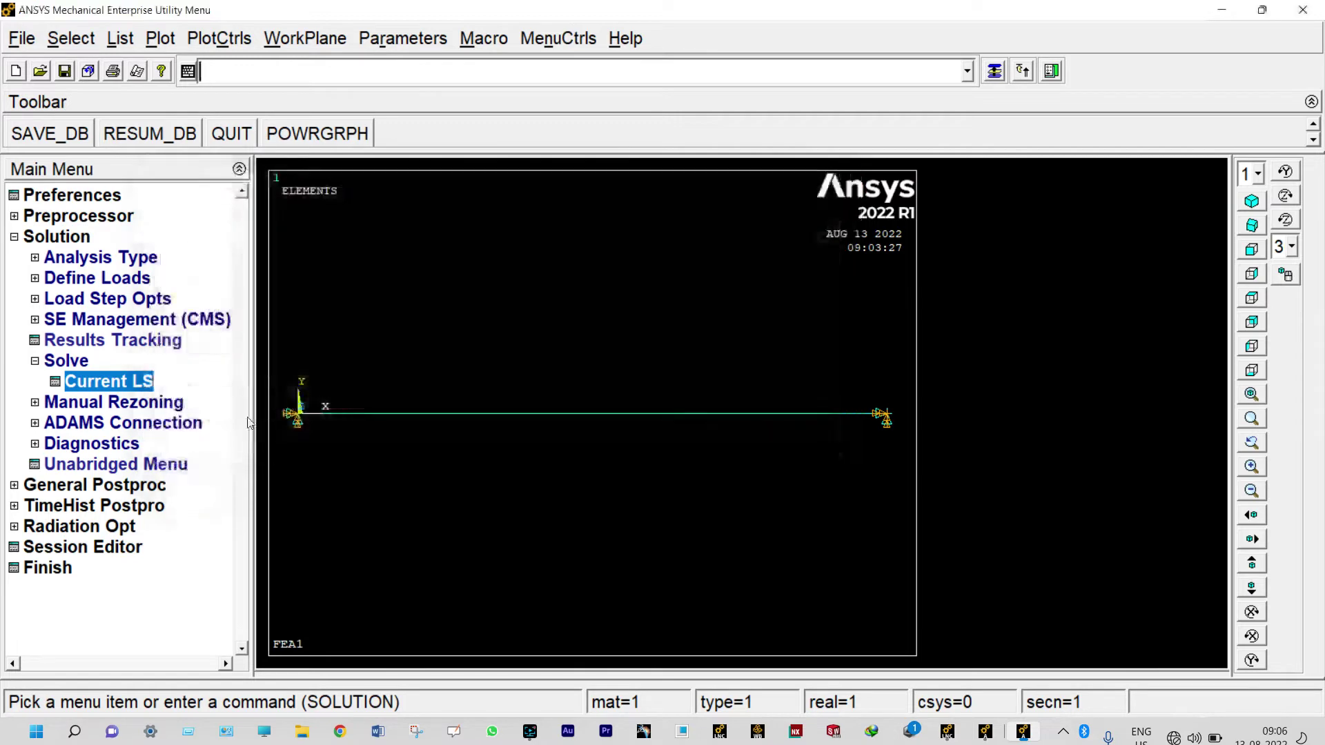
# Step: Enter the general postprocessor and review the results summary of the mode frequencies, closing the listing when done
pyautogui.click(15, 487)
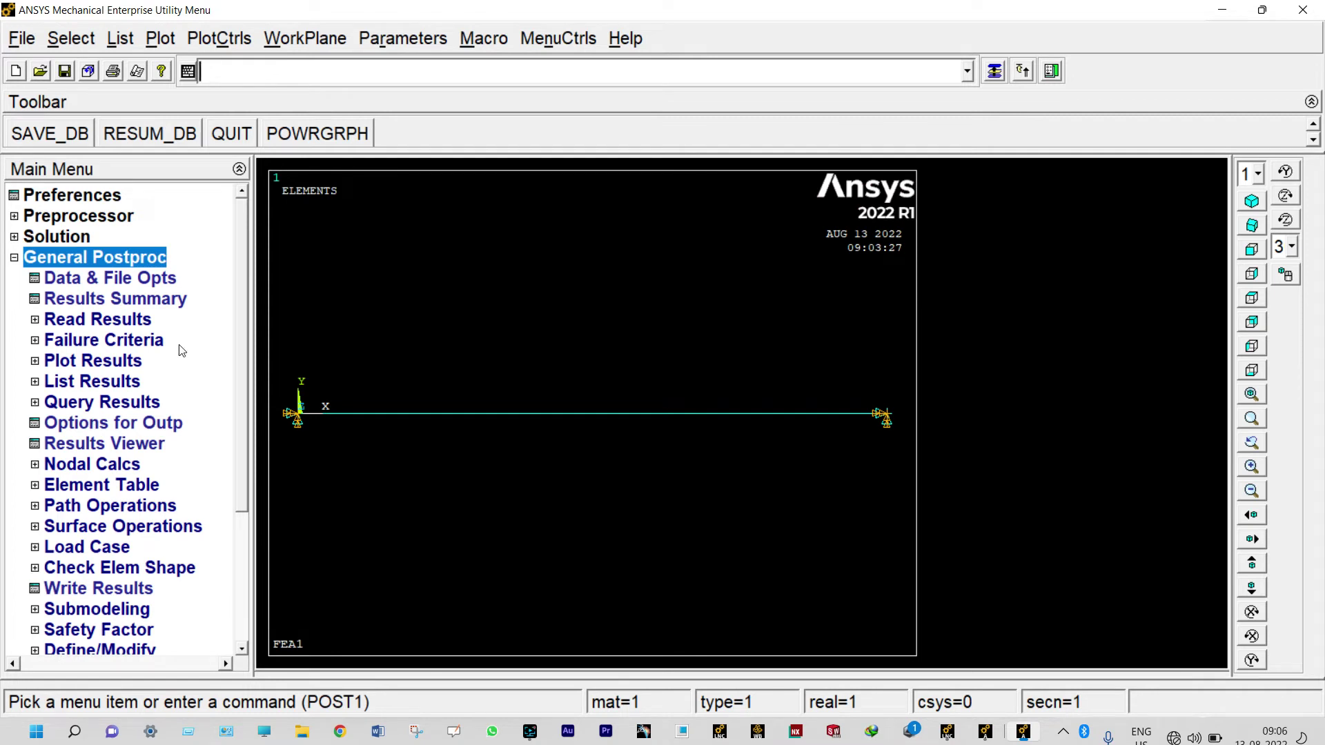
pyautogui.click(155, 301)
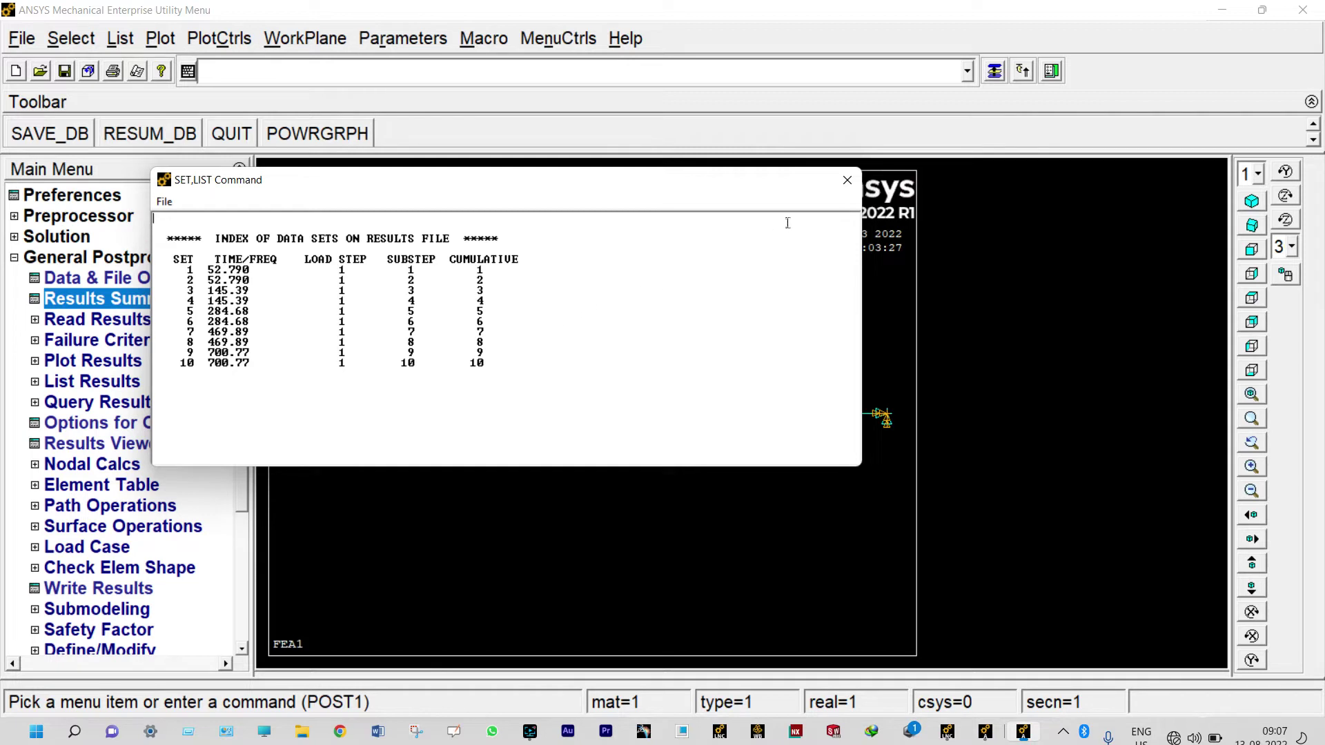
pyautogui.click(847, 180)
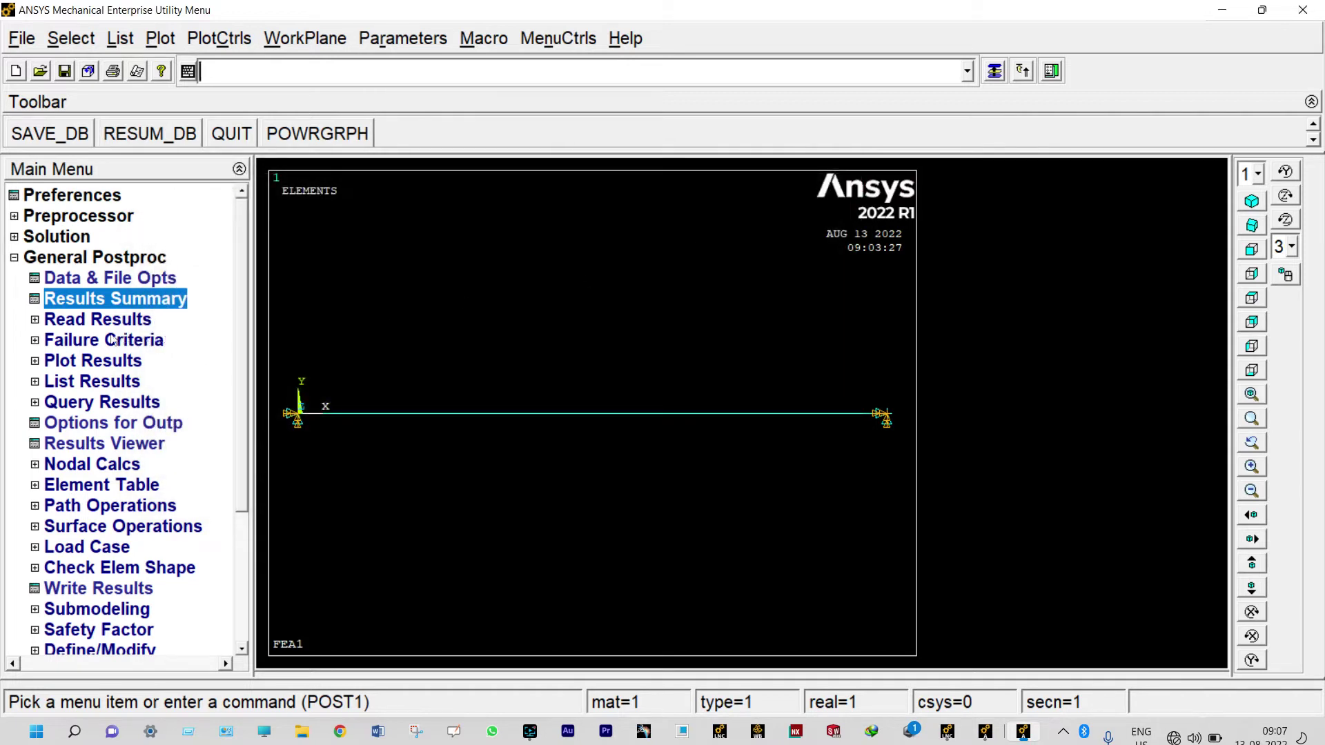
# Step: Read the first result set and plot its deformed shape with the Def + undeformed option
pyautogui.click(46, 320)
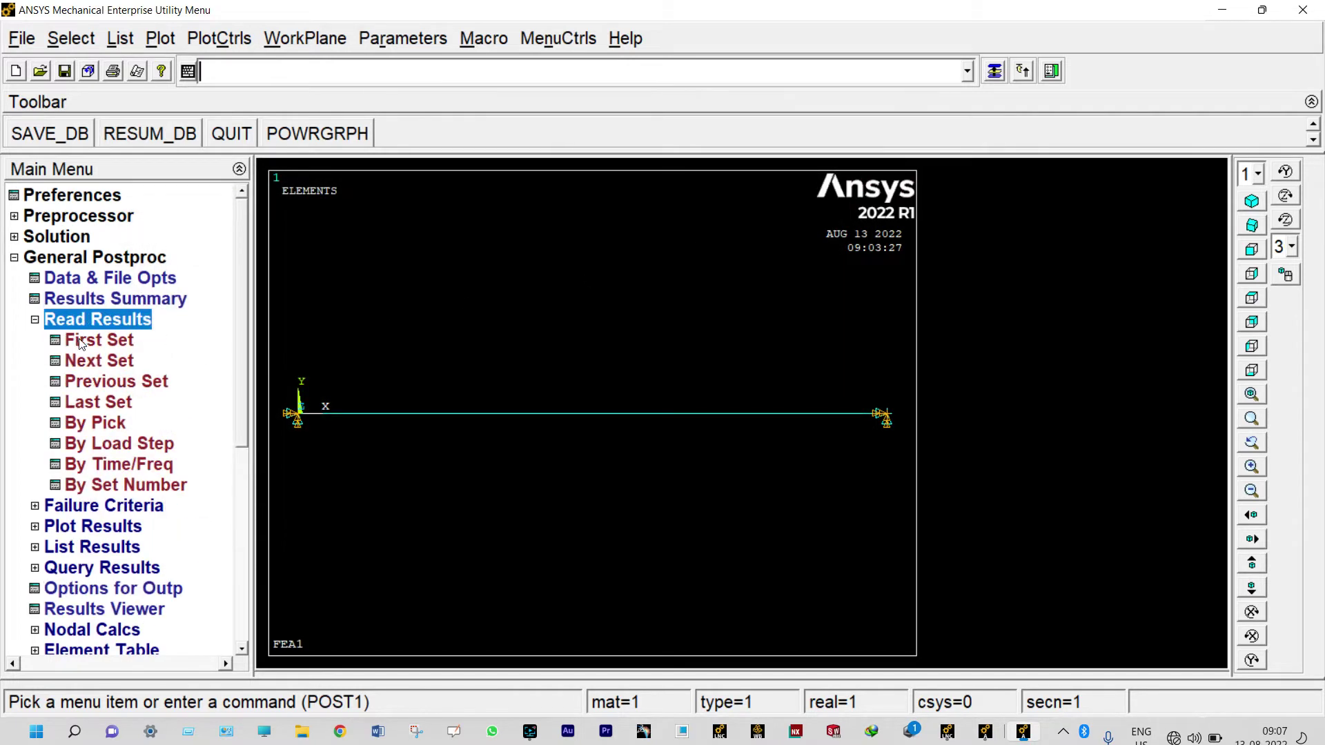
pyautogui.click(80, 343)
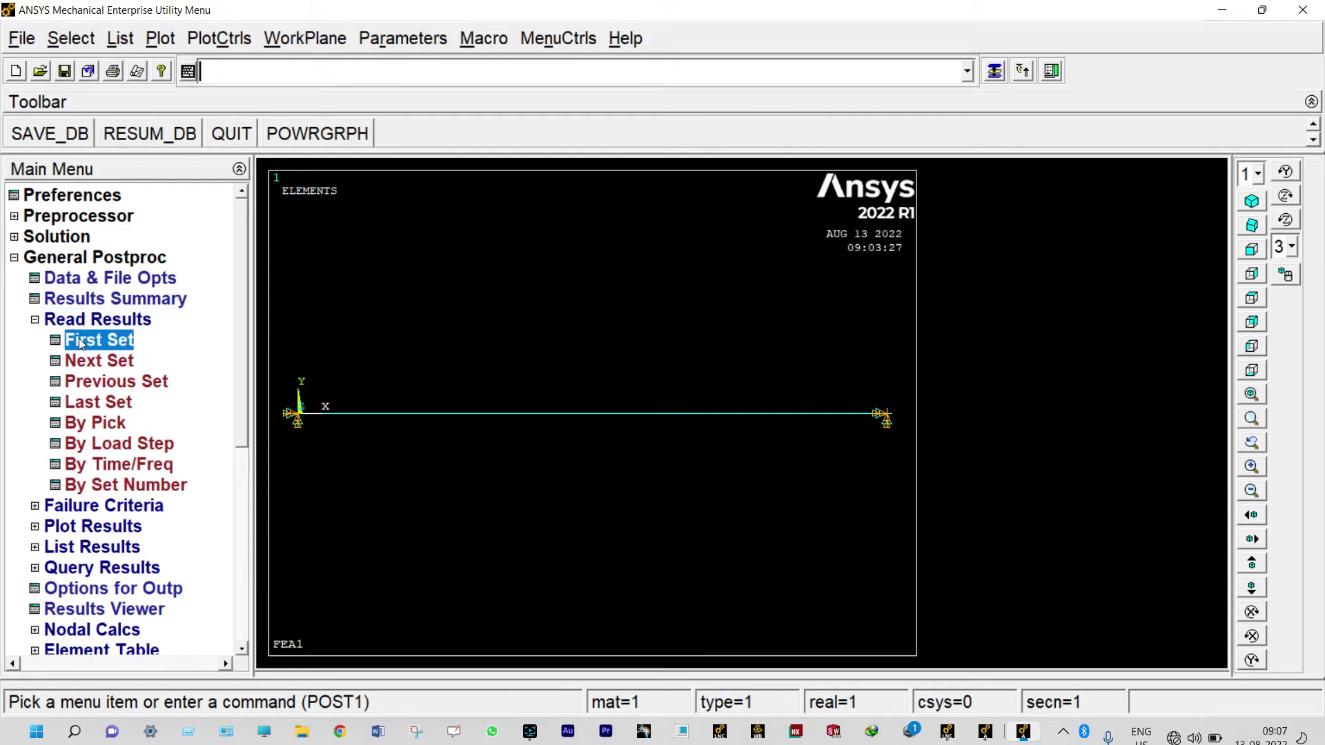
pyautogui.click(102, 528)
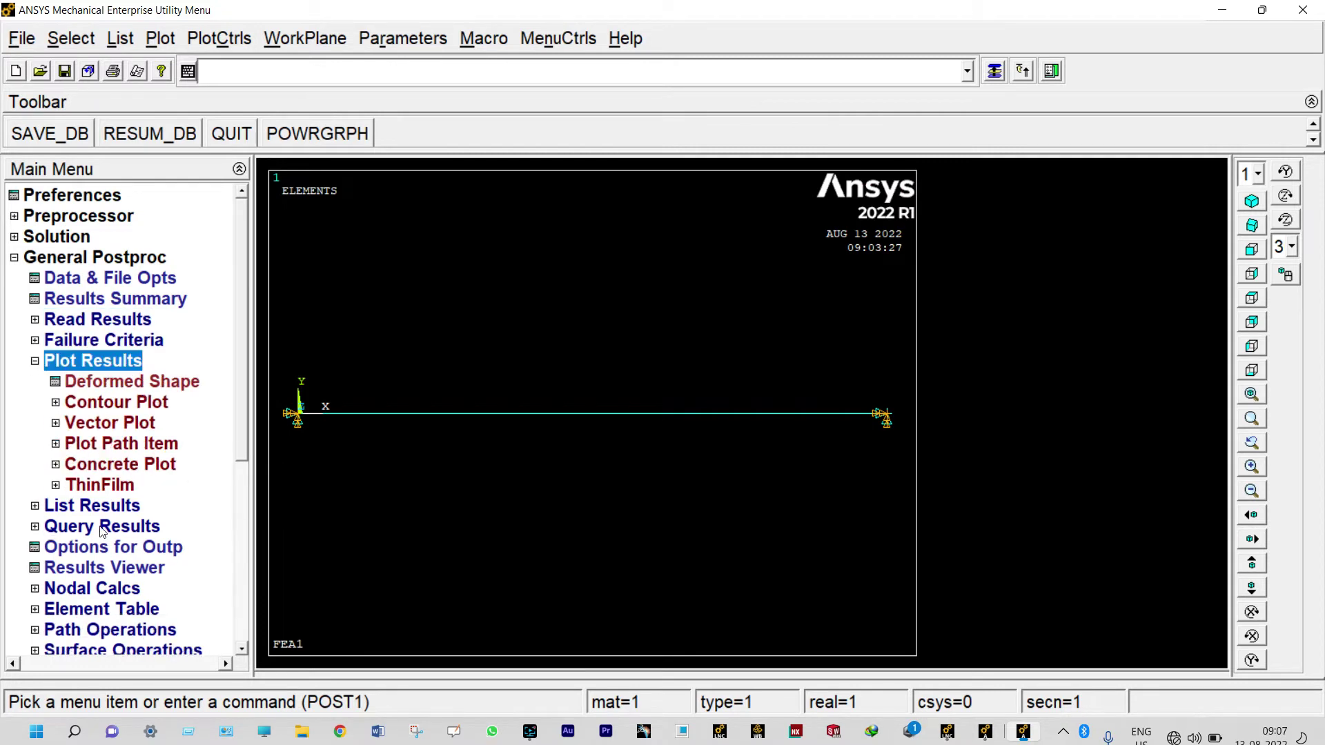
pyautogui.click(130, 387)
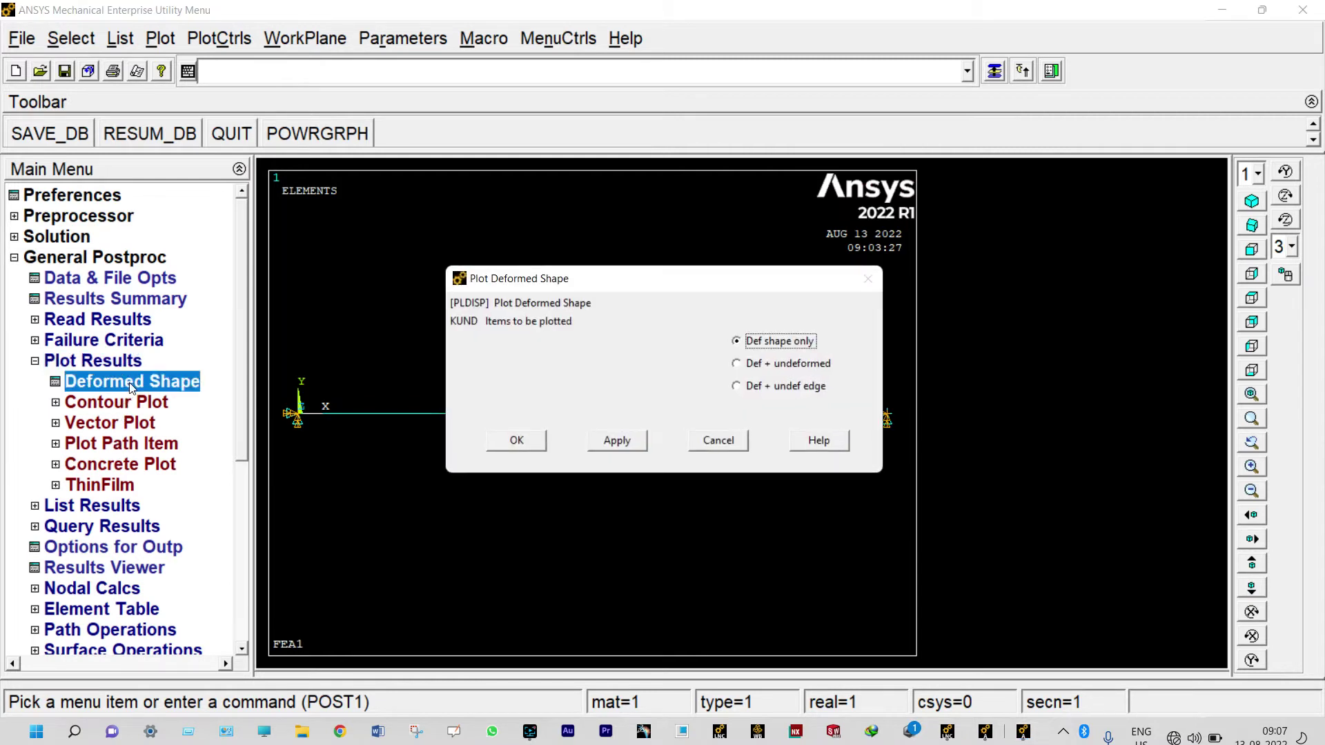
pyautogui.click(737, 364)
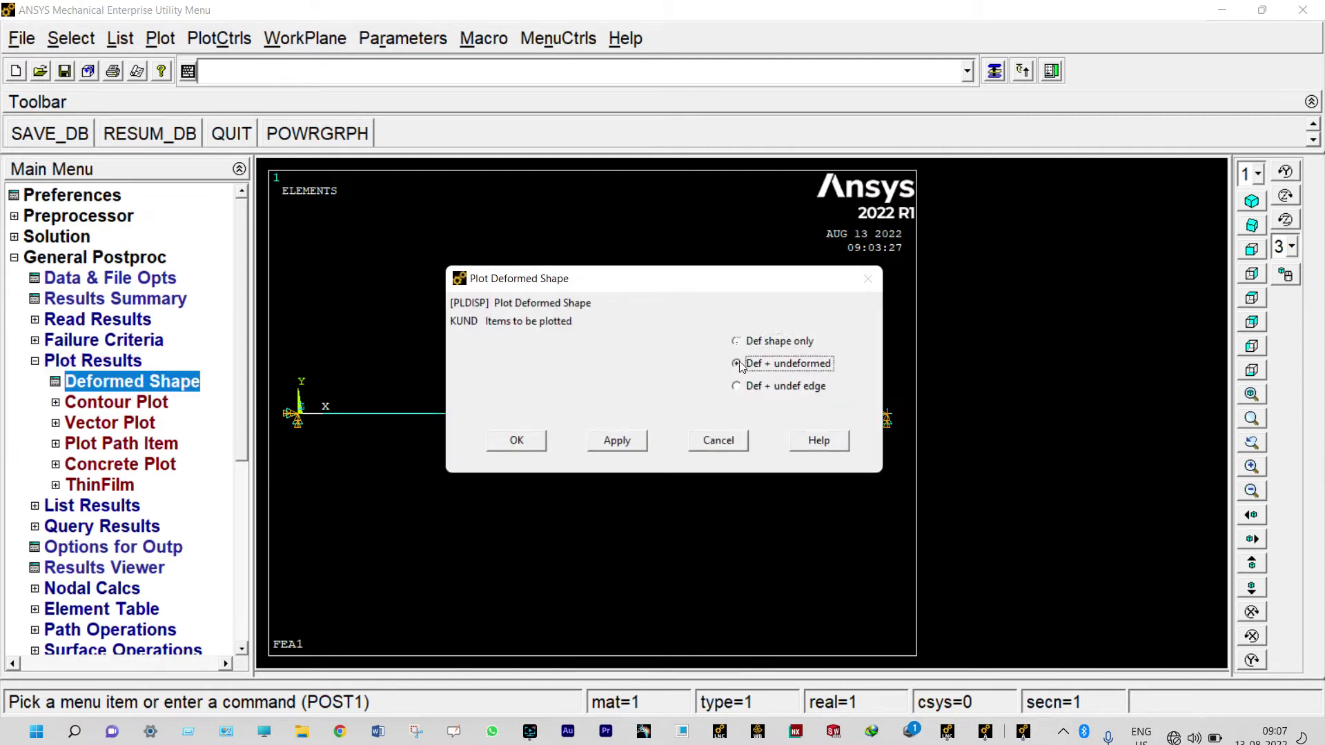
pyautogui.click(527, 441)
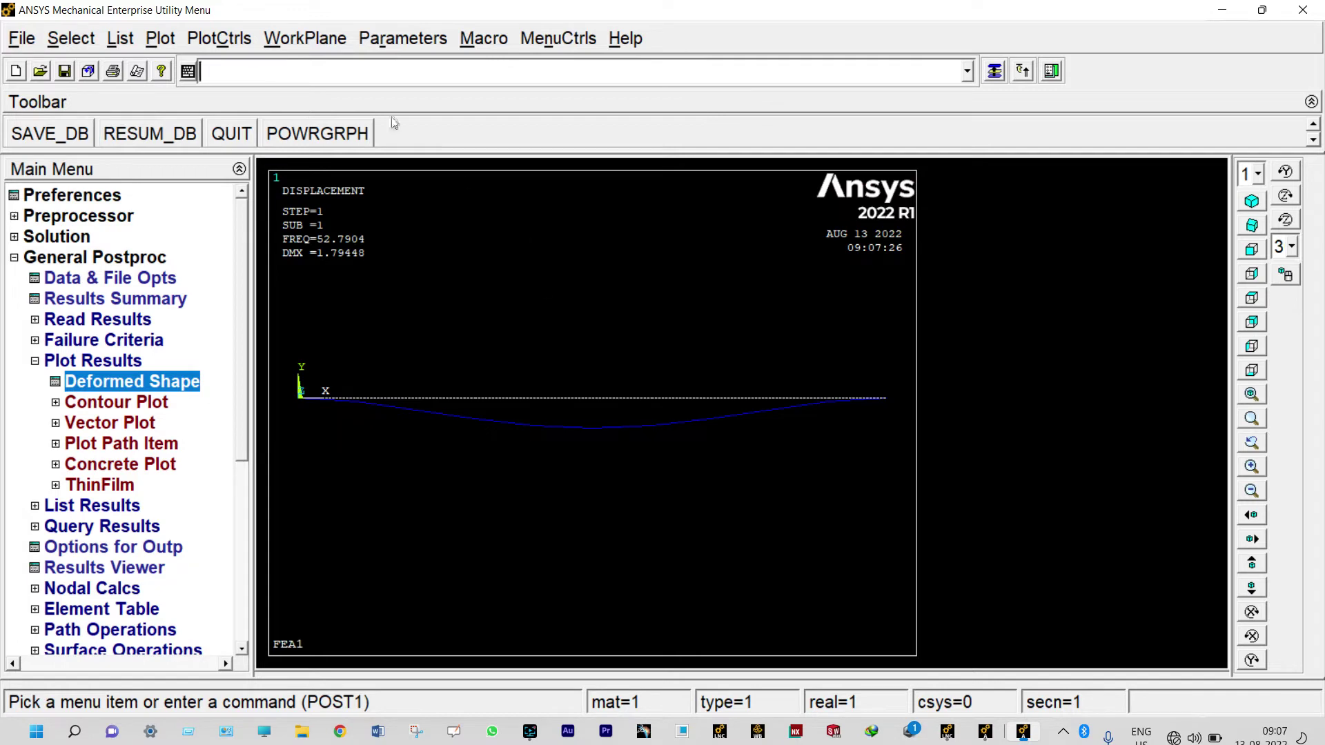
# Step: Capture an image of the first mode shape plot, save it as bitmap MS1 in the Course Content folder, and close the image window
pyautogui.click(219, 38)
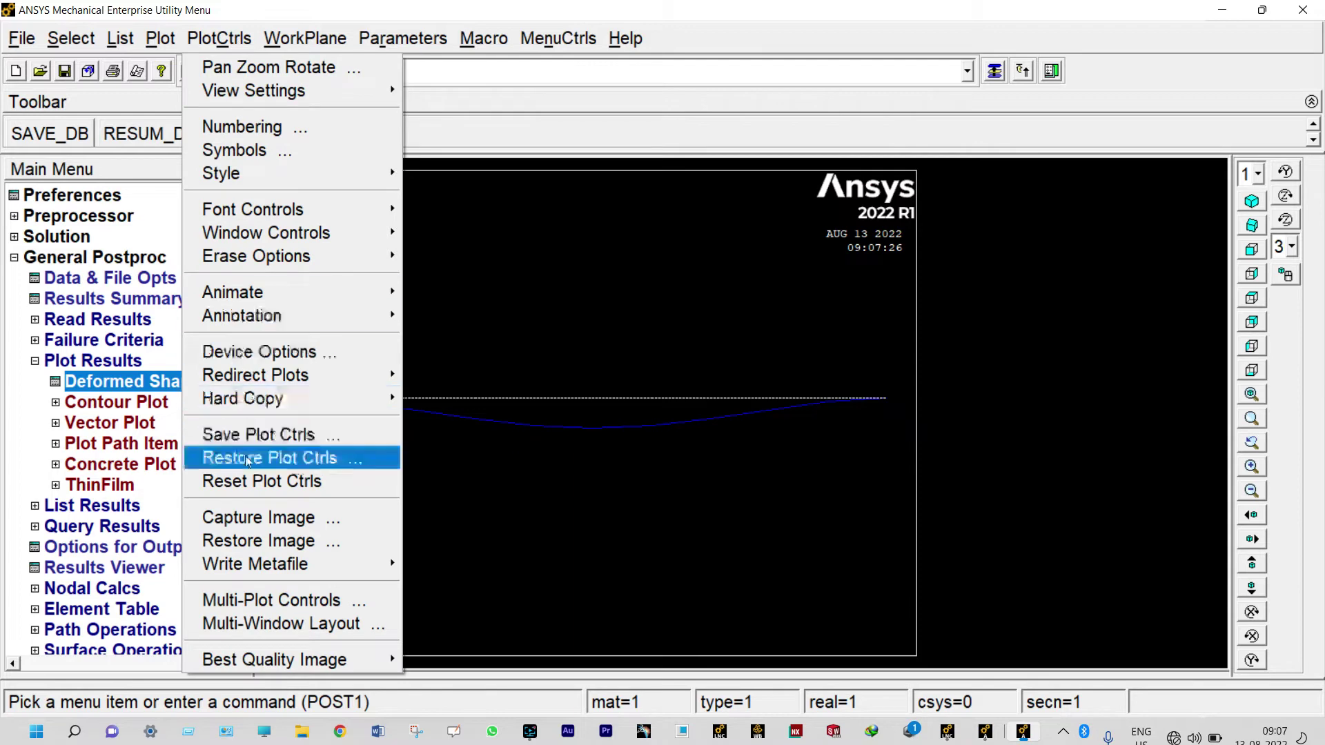
pyautogui.click(251, 517)
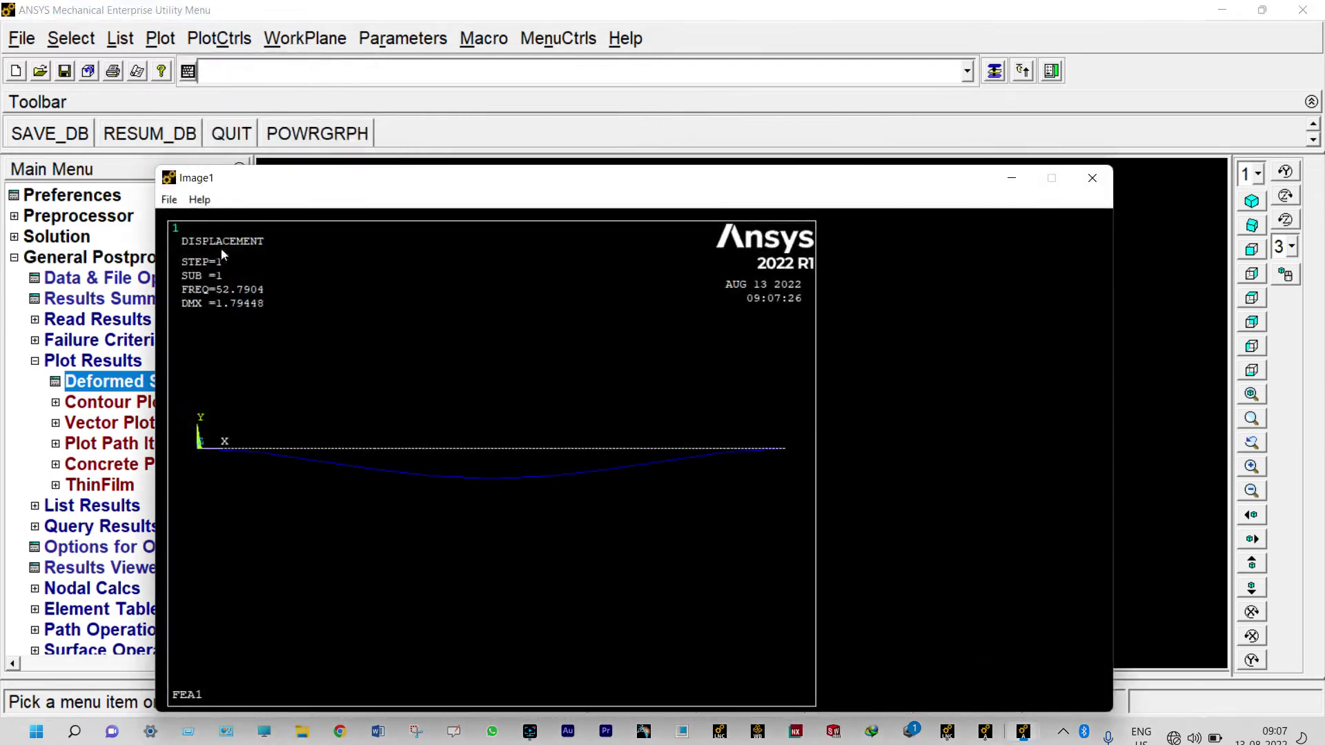
pyautogui.click(169, 199)
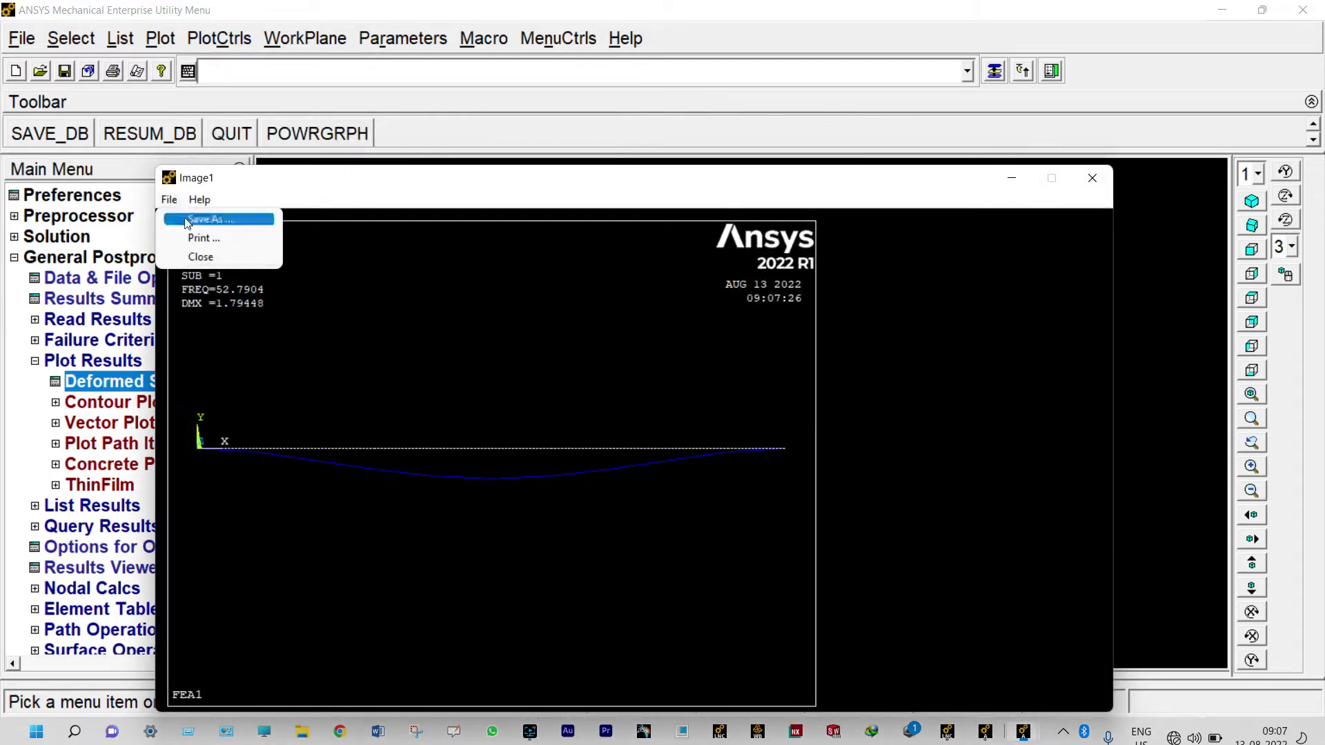
pyautogui.click(185, 220)
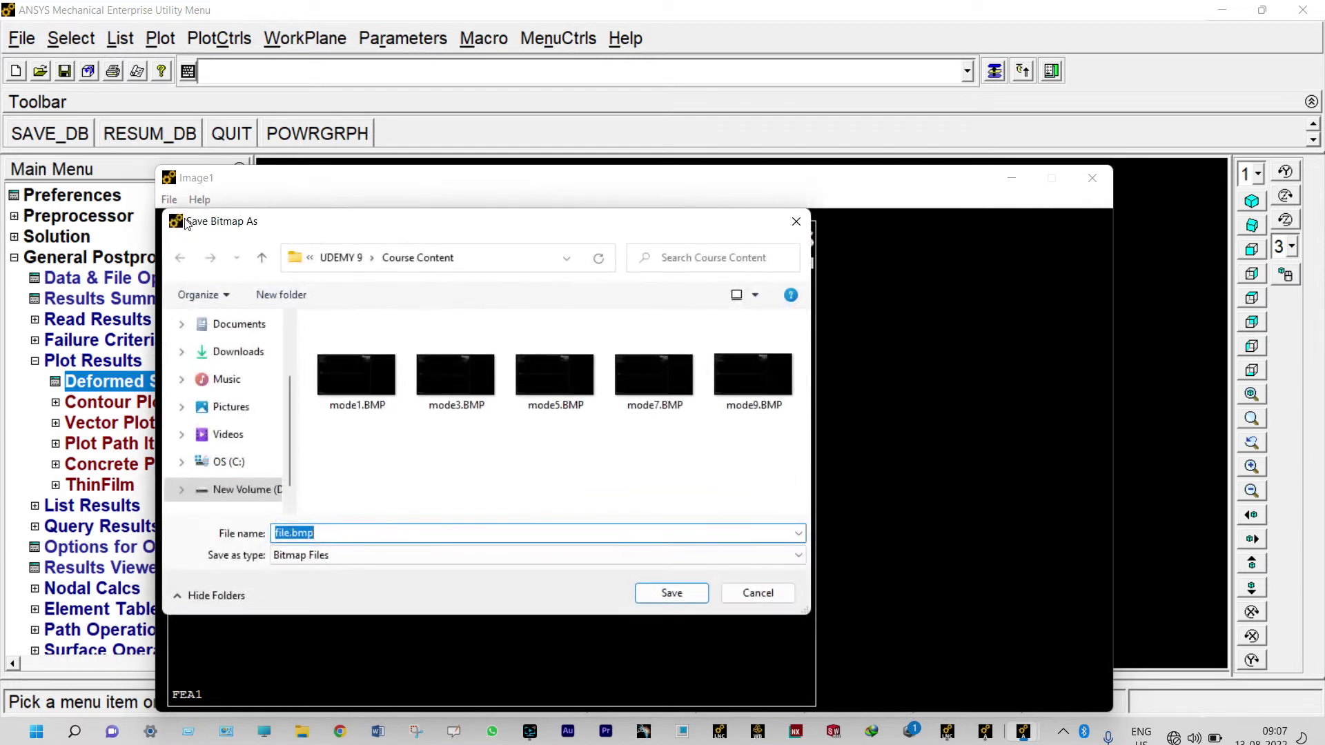
pyautogui.write('M')
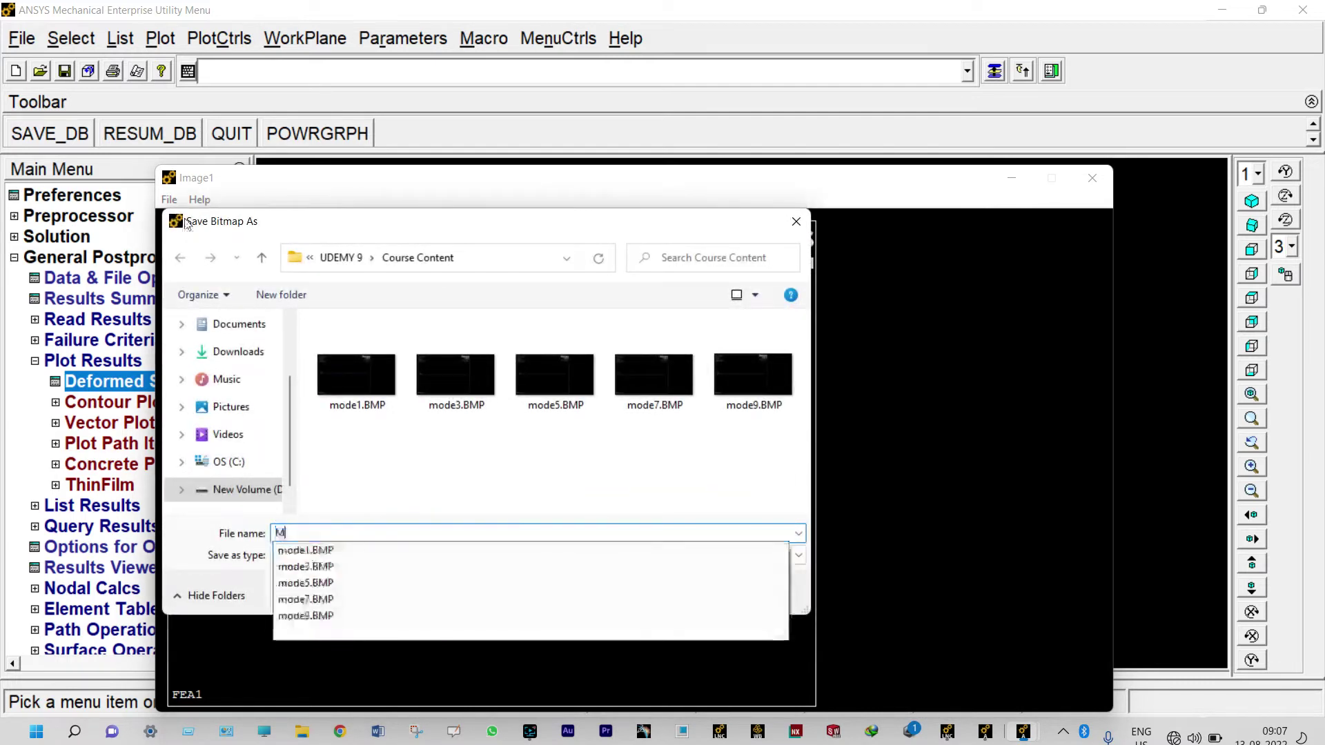
pyautogui.write('S1')
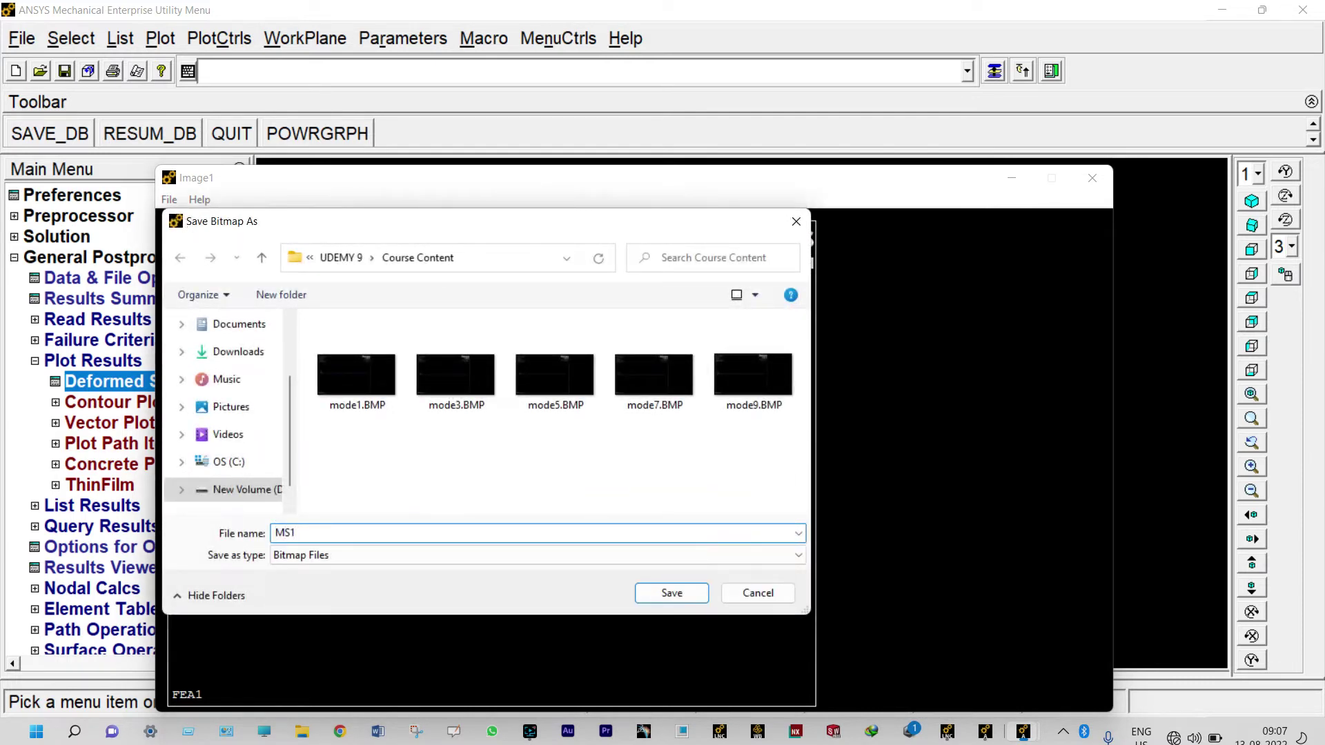
pyautogui.click(650, 595)
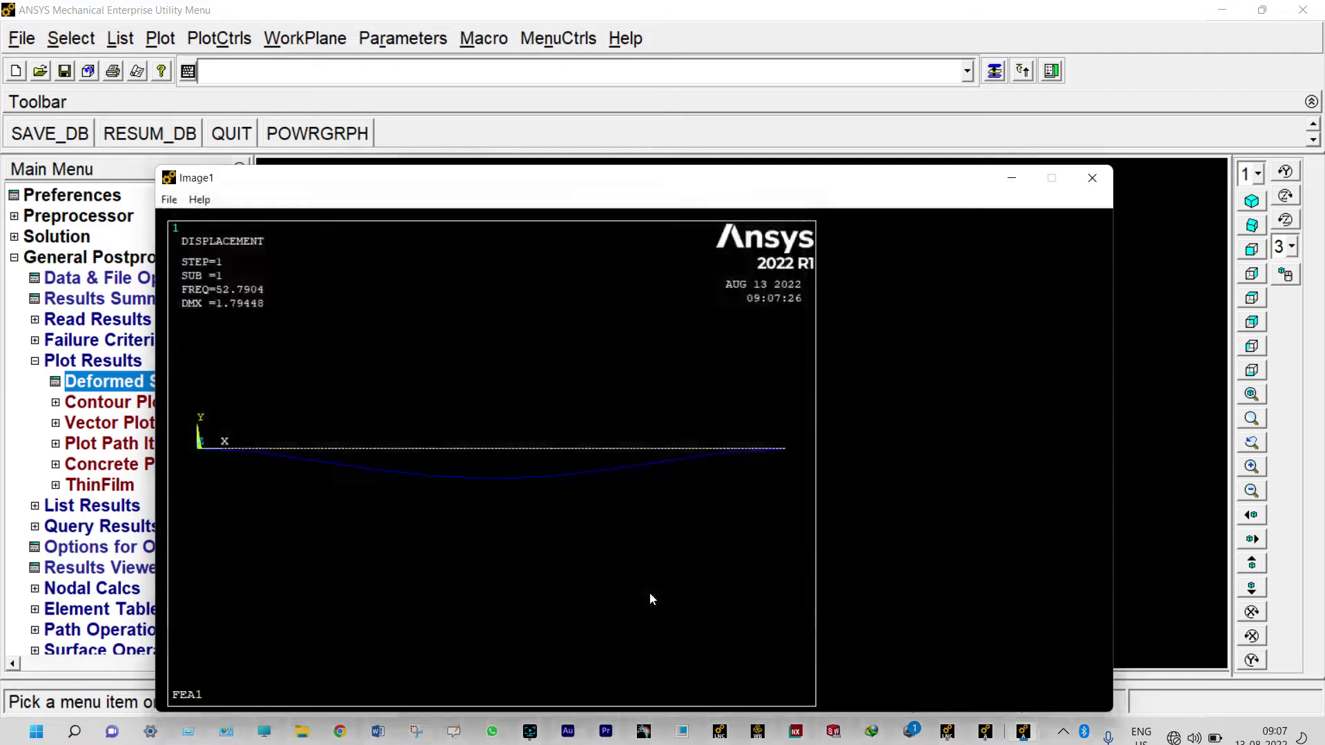
pyautogui.click(1090, 180)
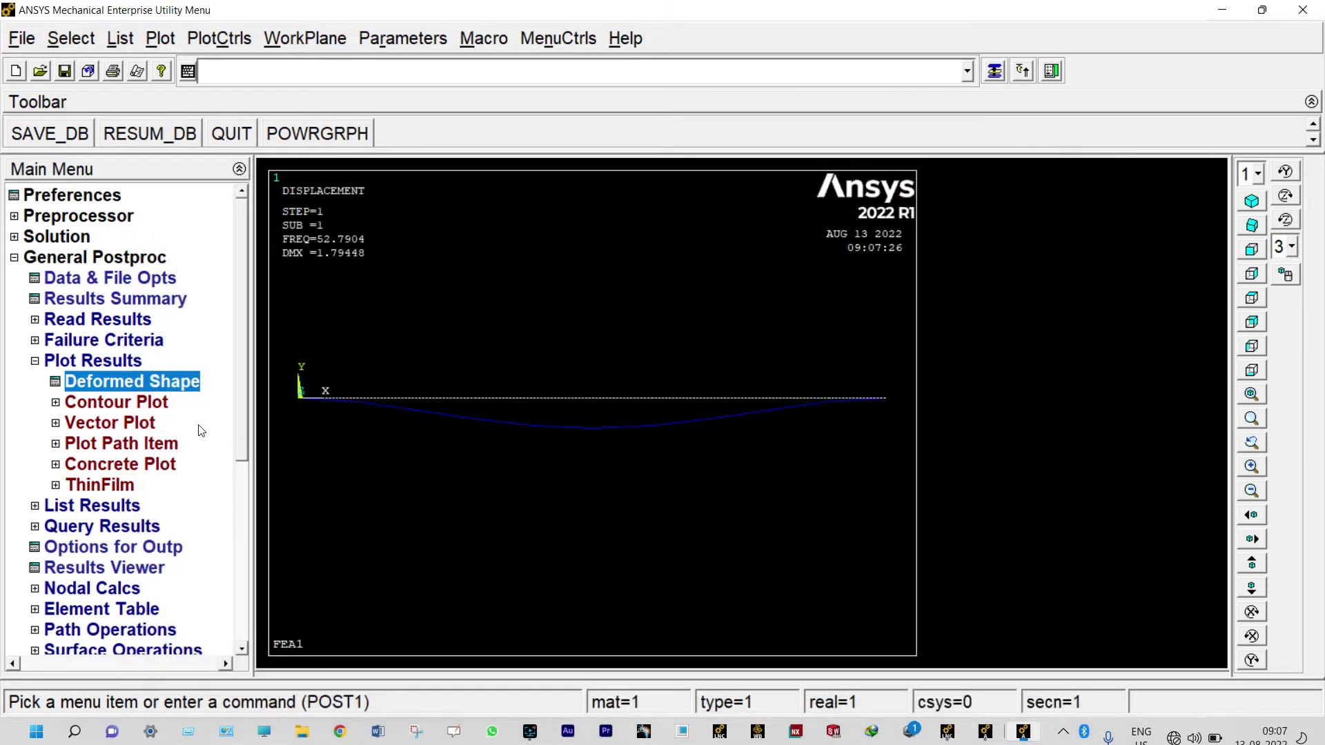
# Step: Read the next result set and plot its deformed shape together with the undeformed beam
pyautogui.click(99, 321)
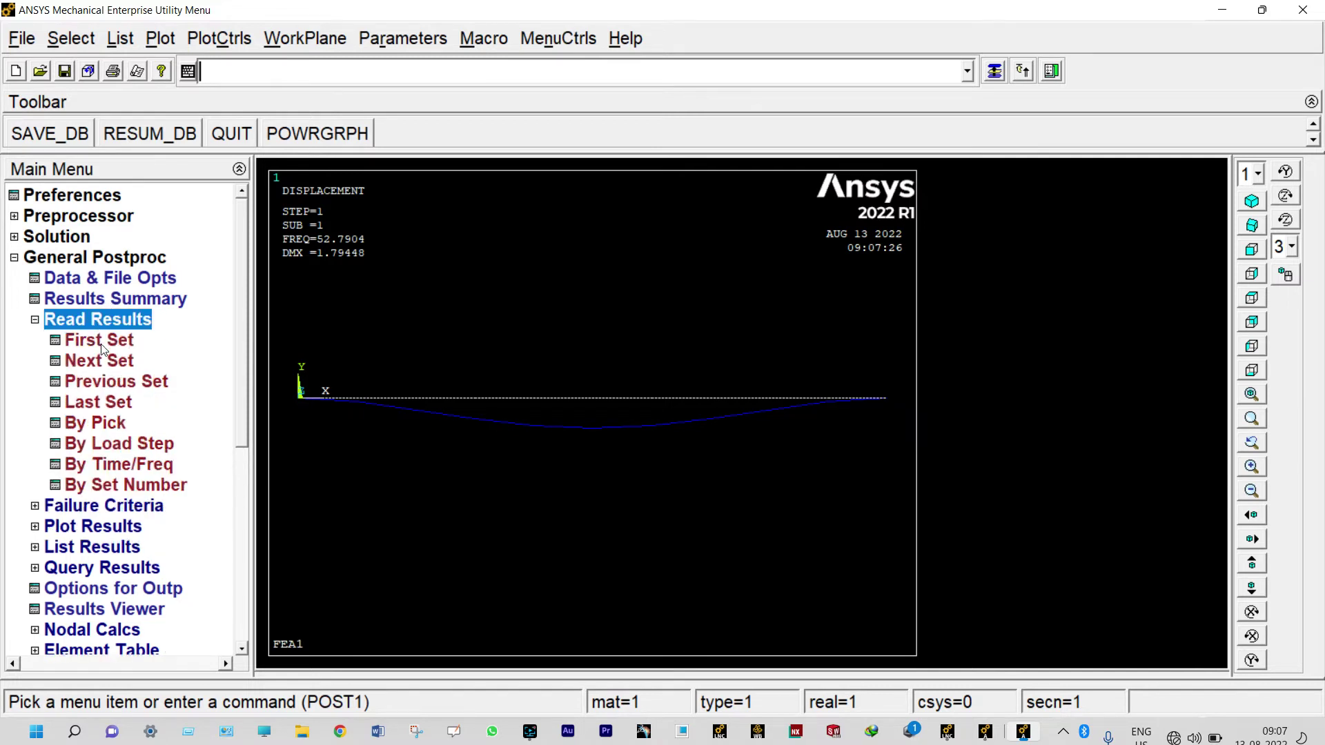
pyautogui.click(102, 362)
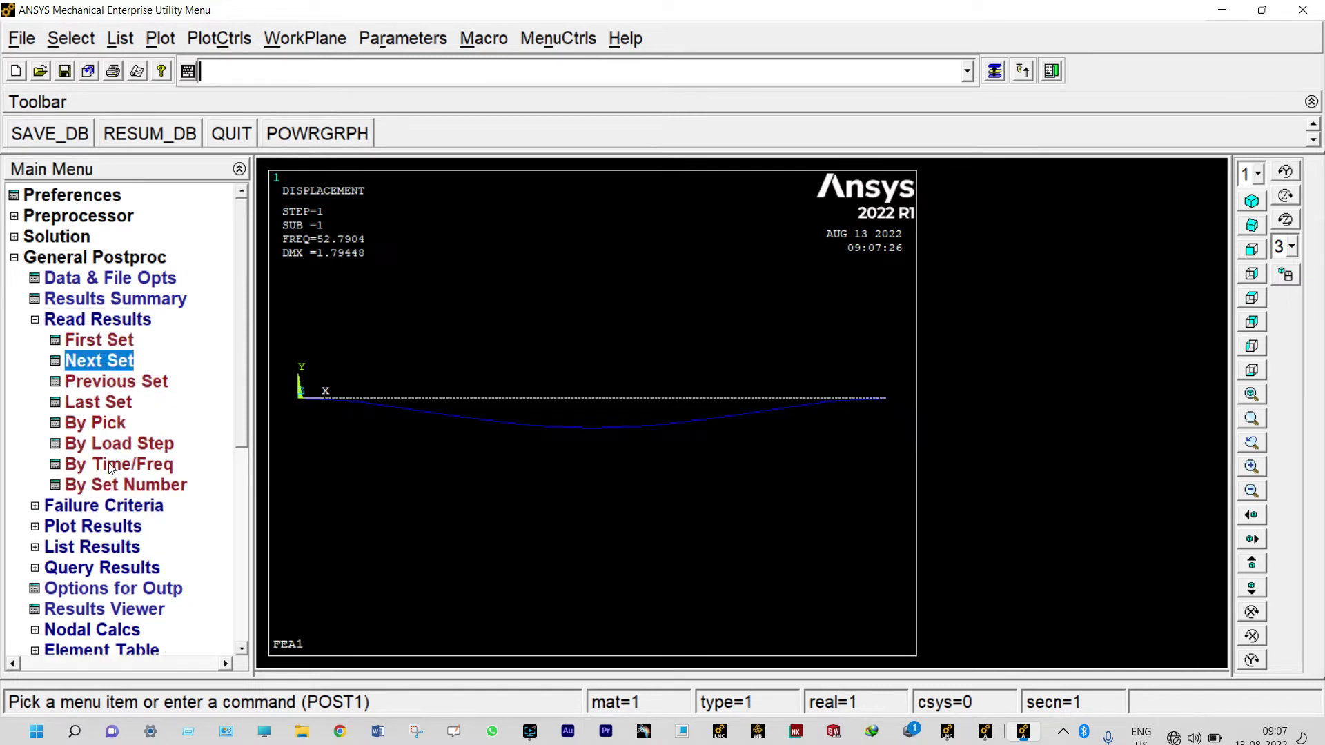
pyautogui.click(102, 527)
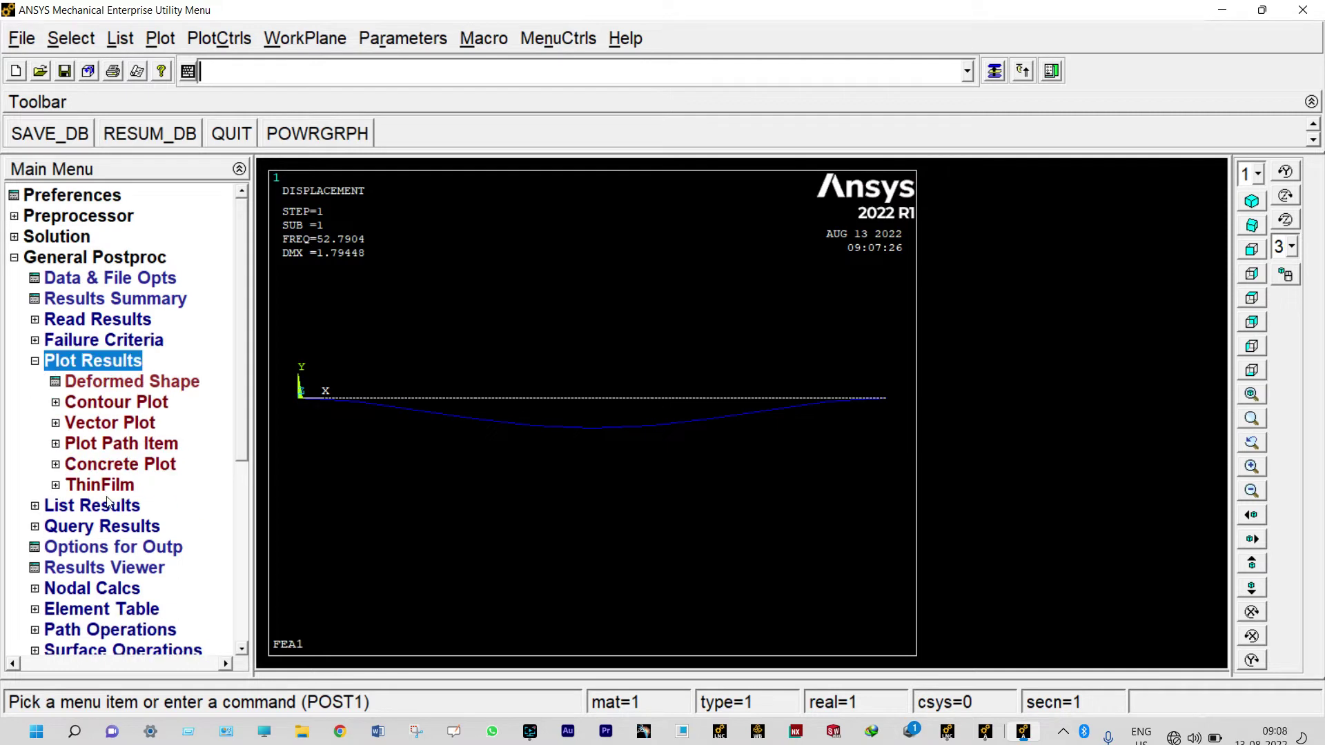
pyautogui.click(124, 382)
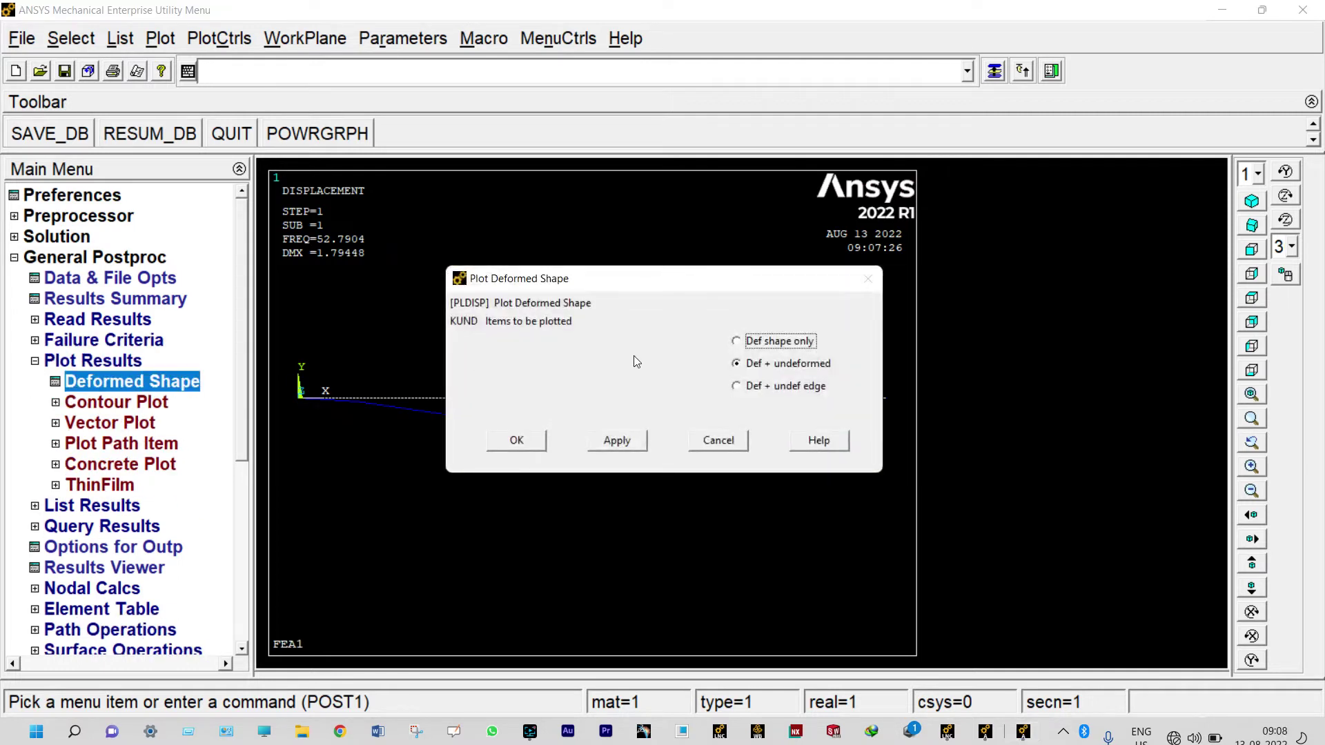
pyautogui.click(517, 440)
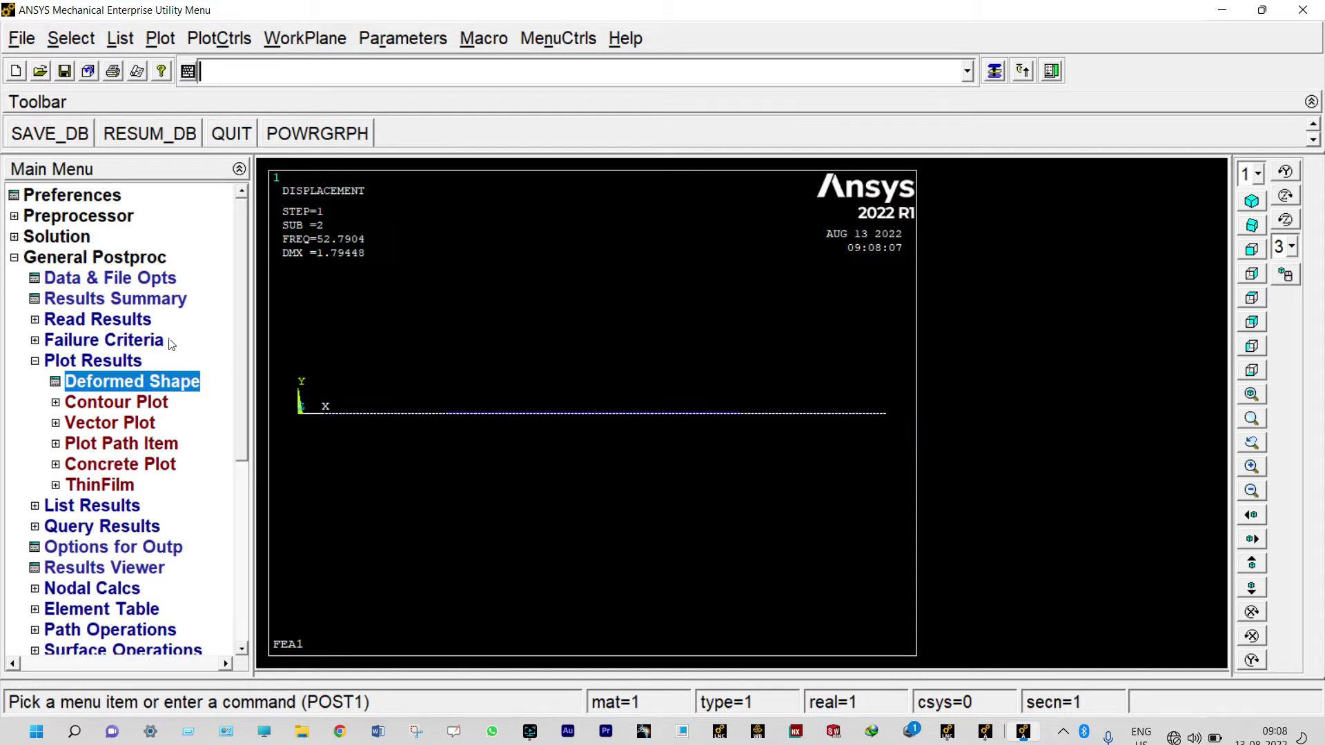
# Step: Read the third result set and plot its deformed shape with the Def + undeformed option
pyautogui.click(115, 323)
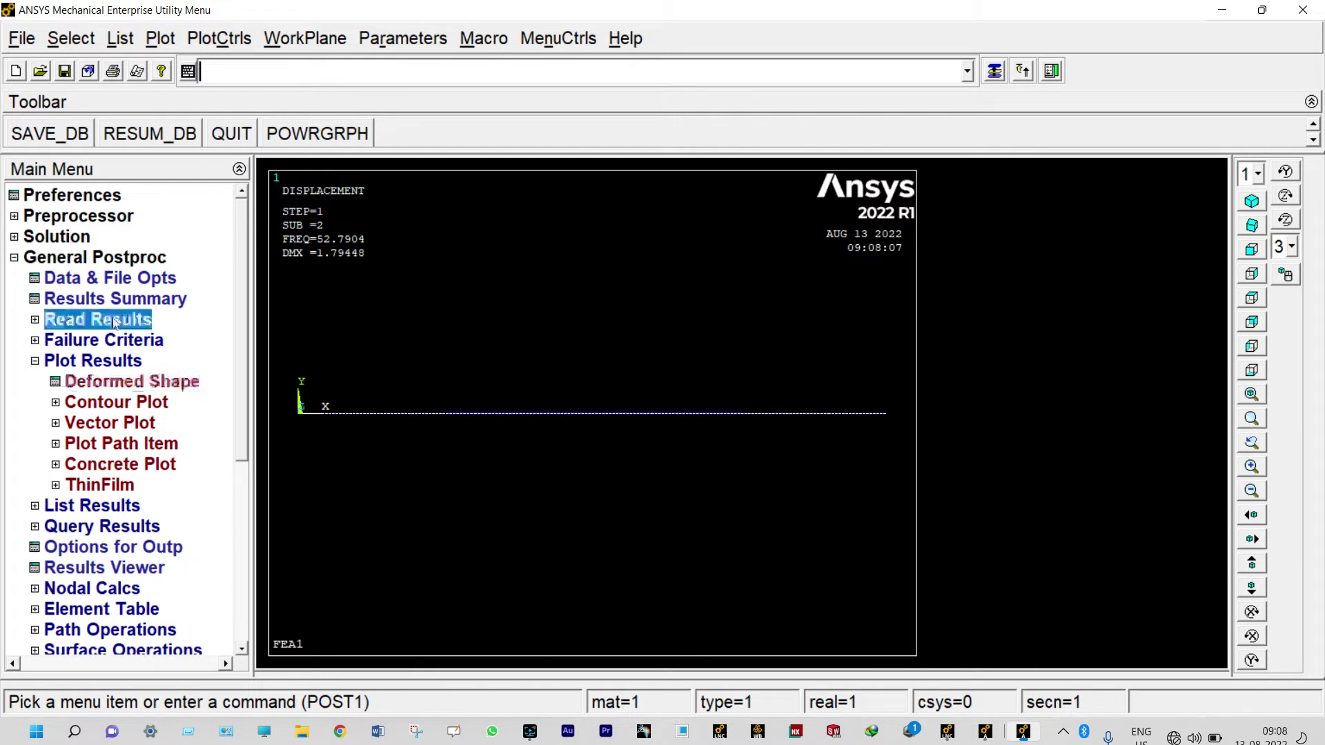
pyautogui.click(109, 366)
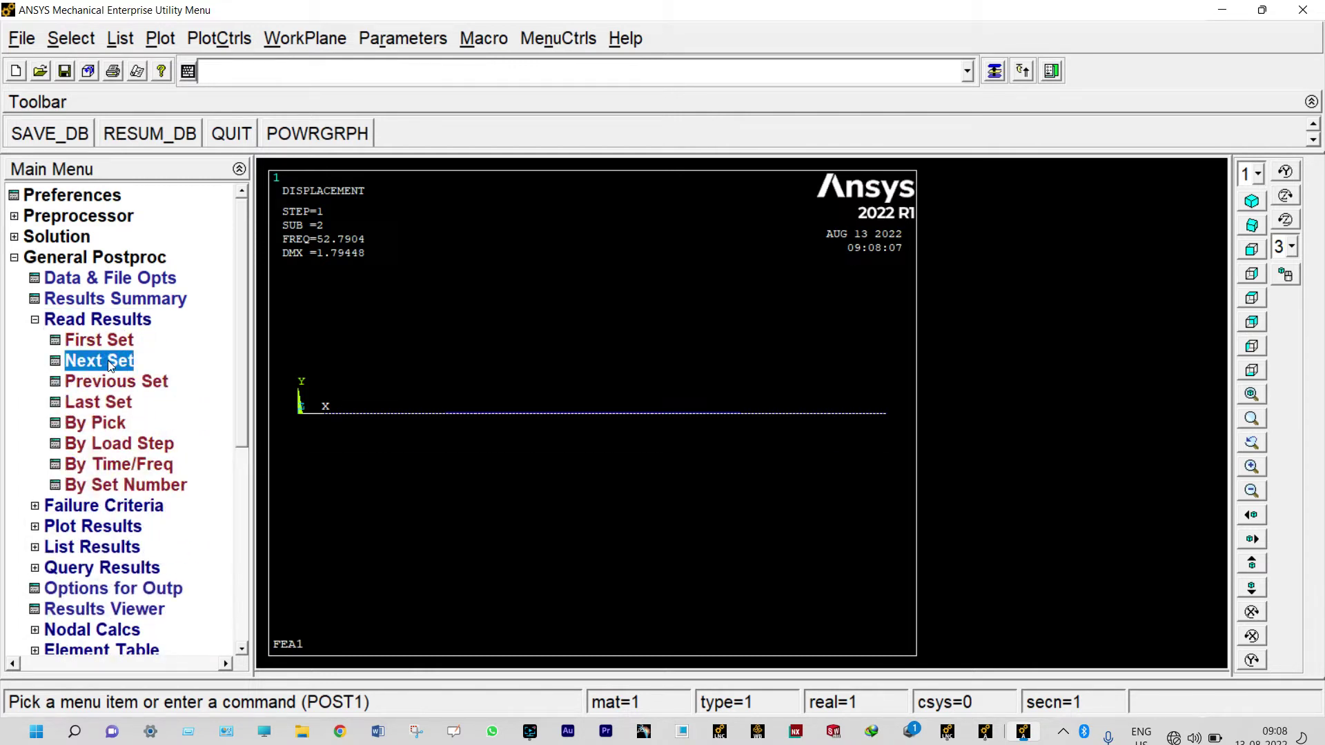
pyautogui.click(95, 526)
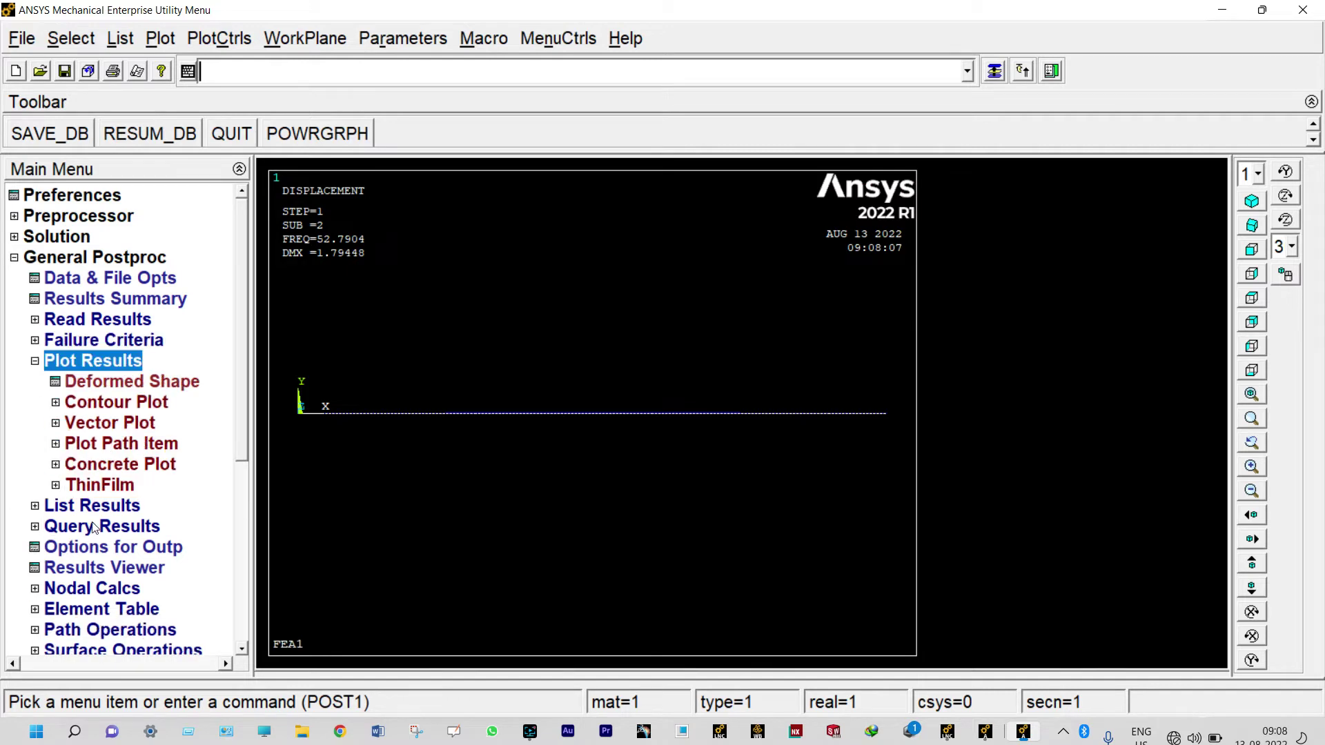
pyautogui.click(118, 384)
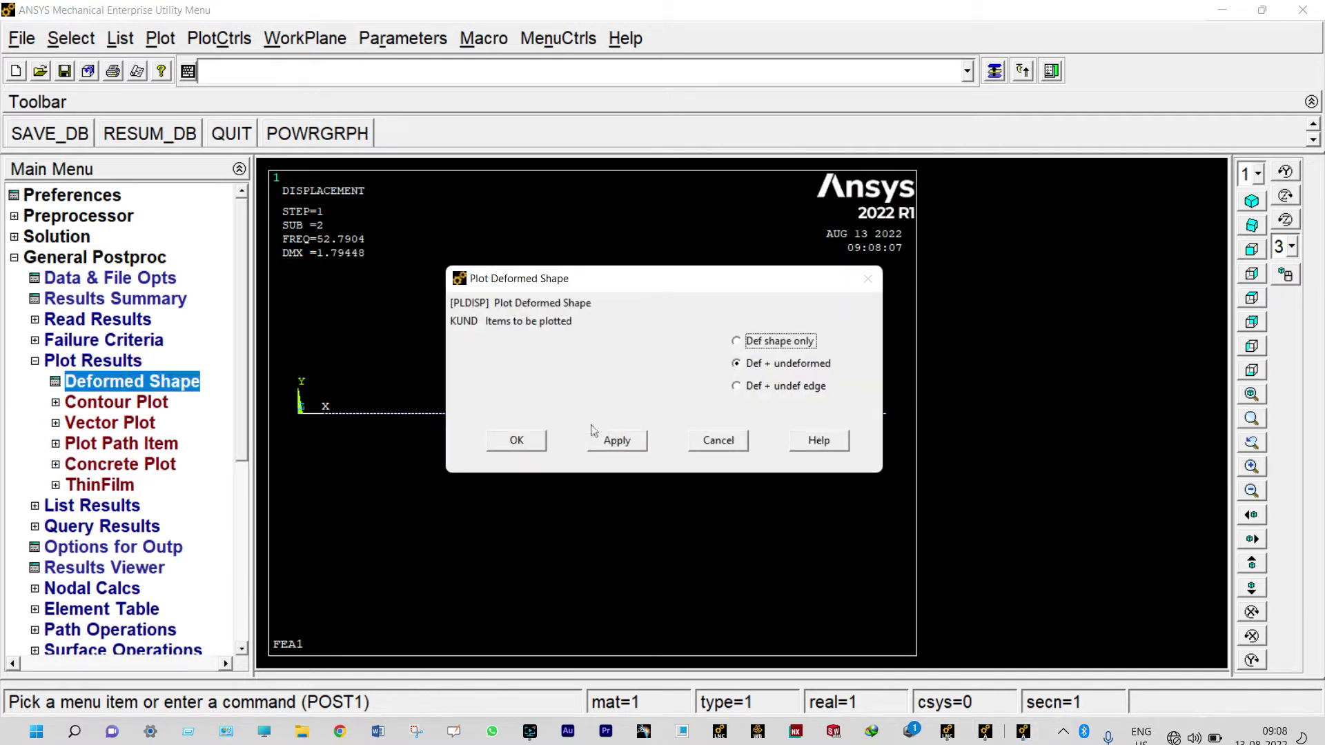
pyautogui.click(520, 443)
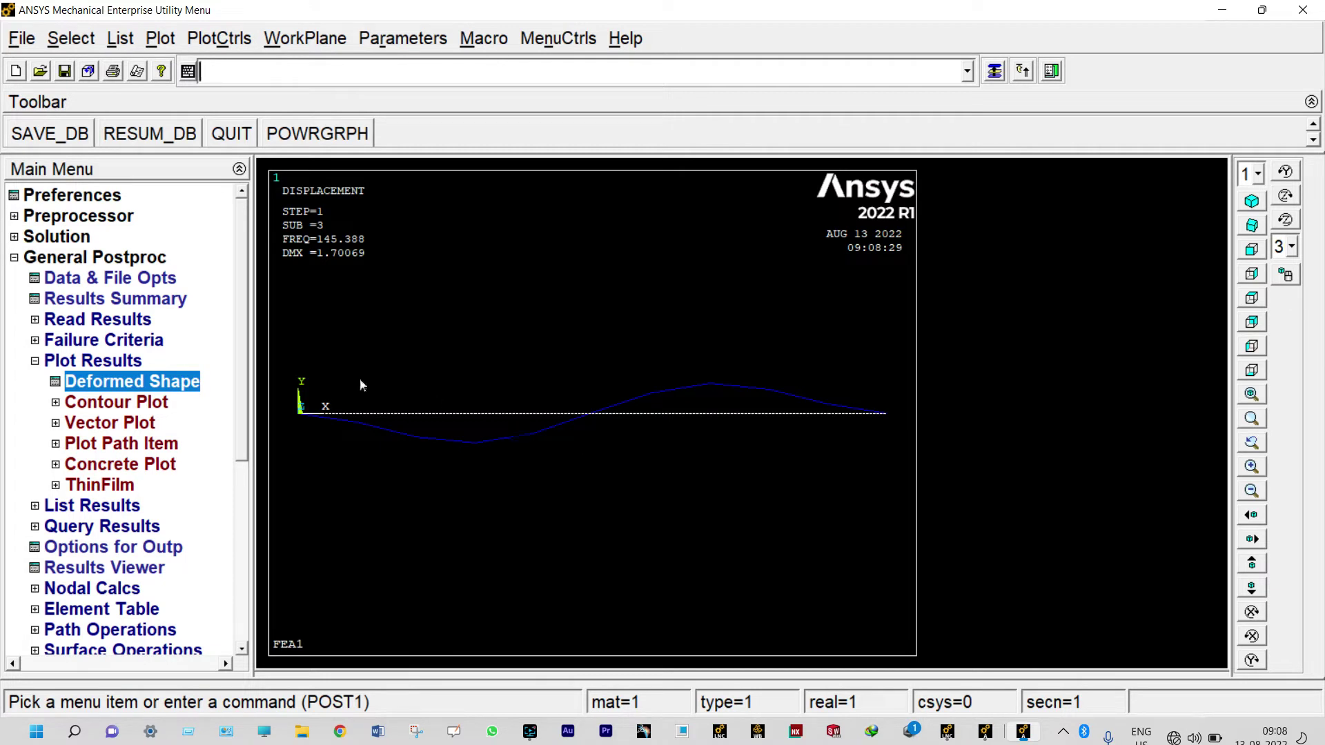
# Step: Advance to the fourth result set and plot its deformed shape together with the undeformed beam
pyautogui.doubleClick(122, 321)
pyautogui.click(118, 359)
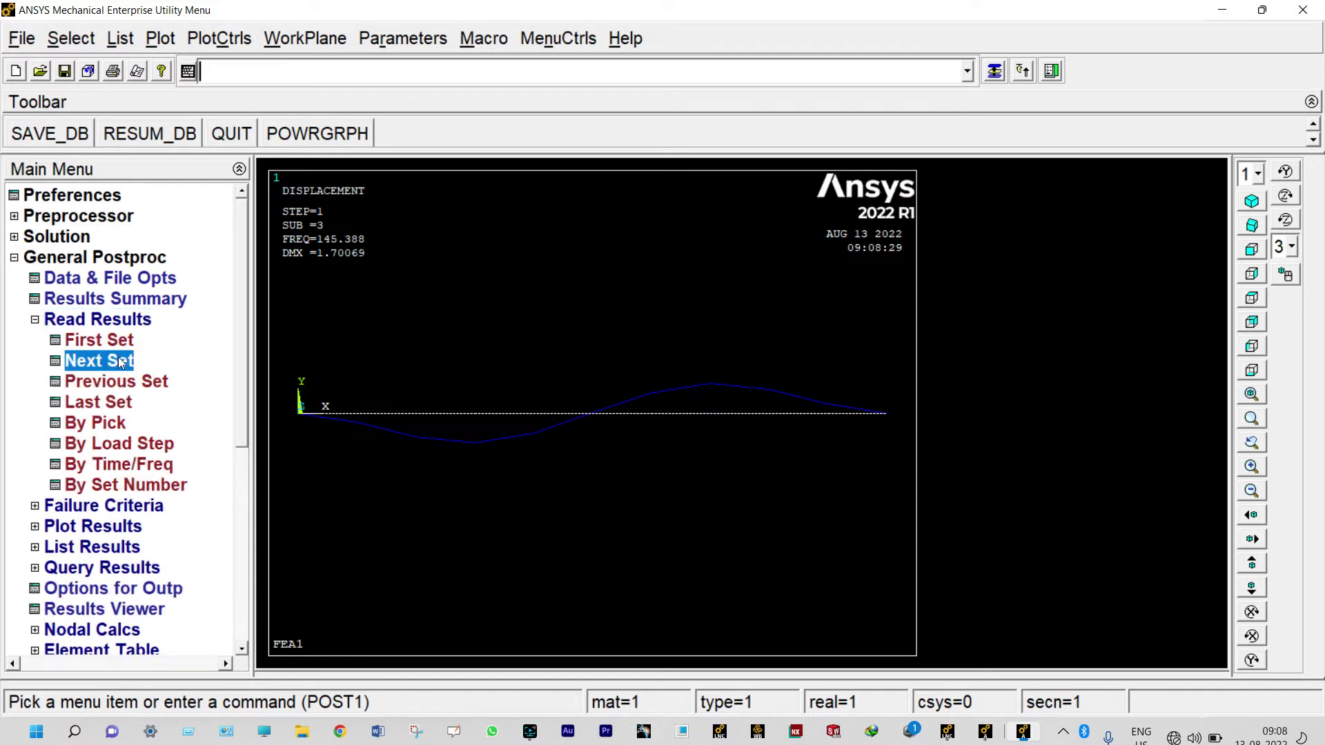
pyautogui.click(107, 527)
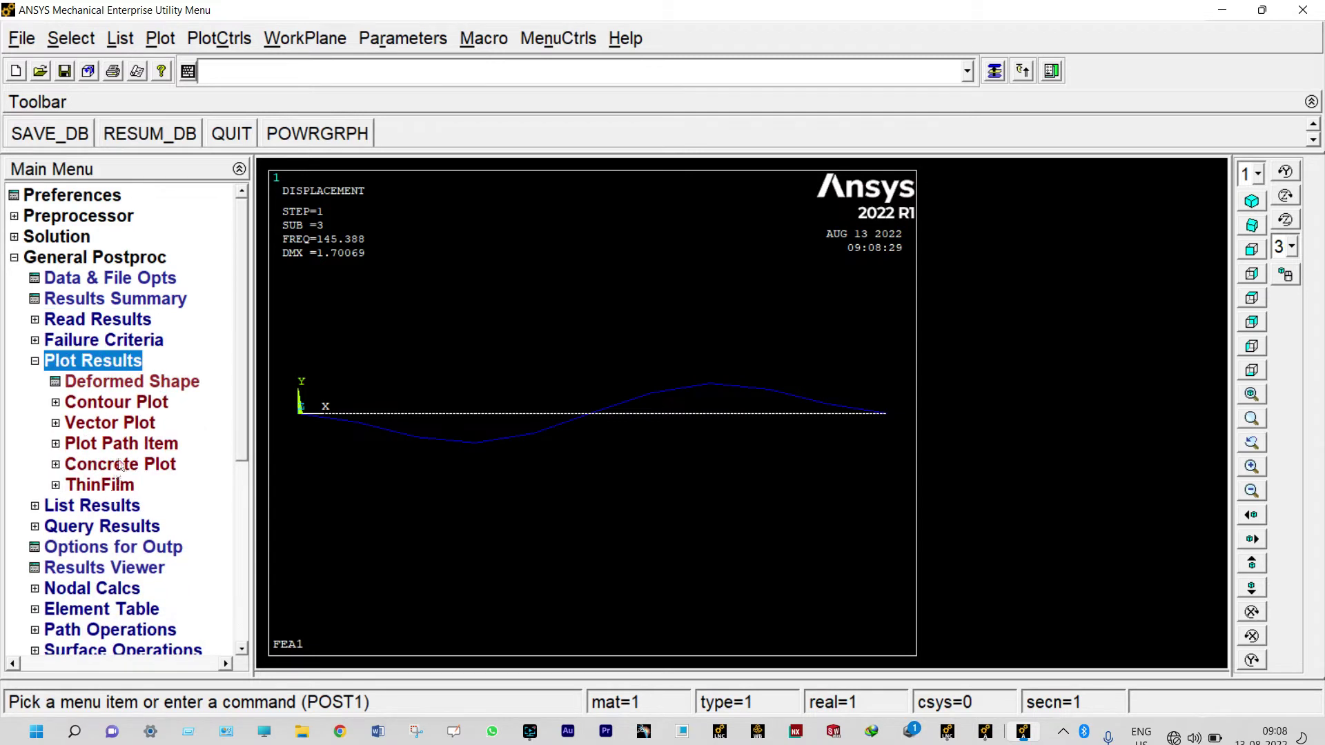
pyautogui.click(134, 383)
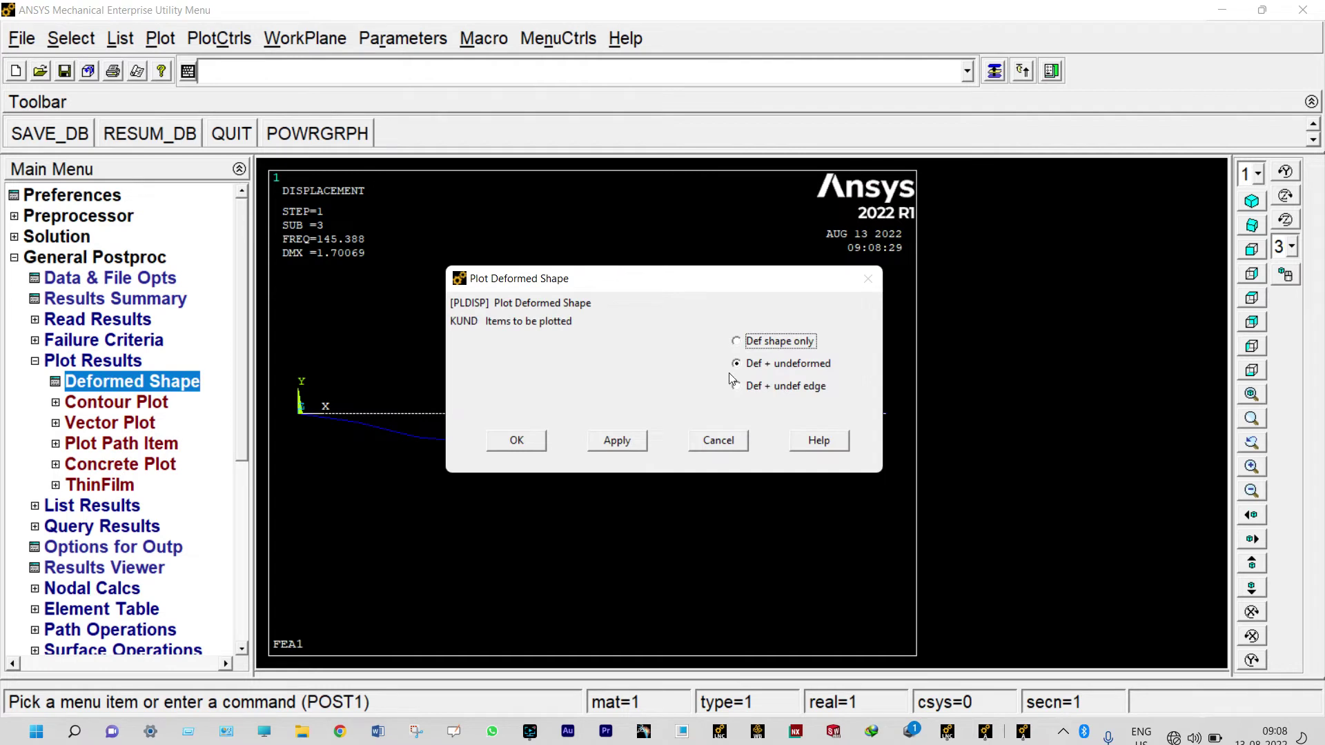
pyautogui.click(537, 436)
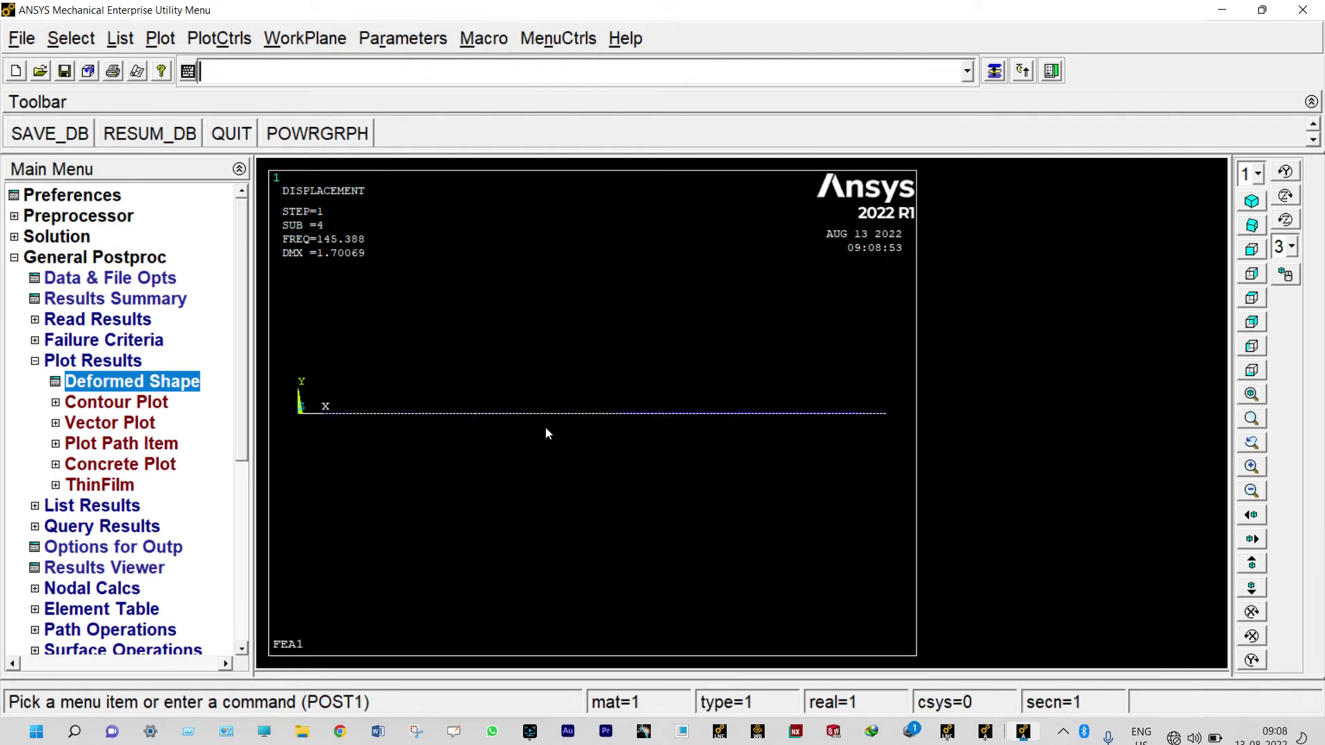
# Step: Read the fifth result set and plot the deformed beam over its undeformed shape
pyautogui.click(138, 323)
pyautogui.click(112, 366)
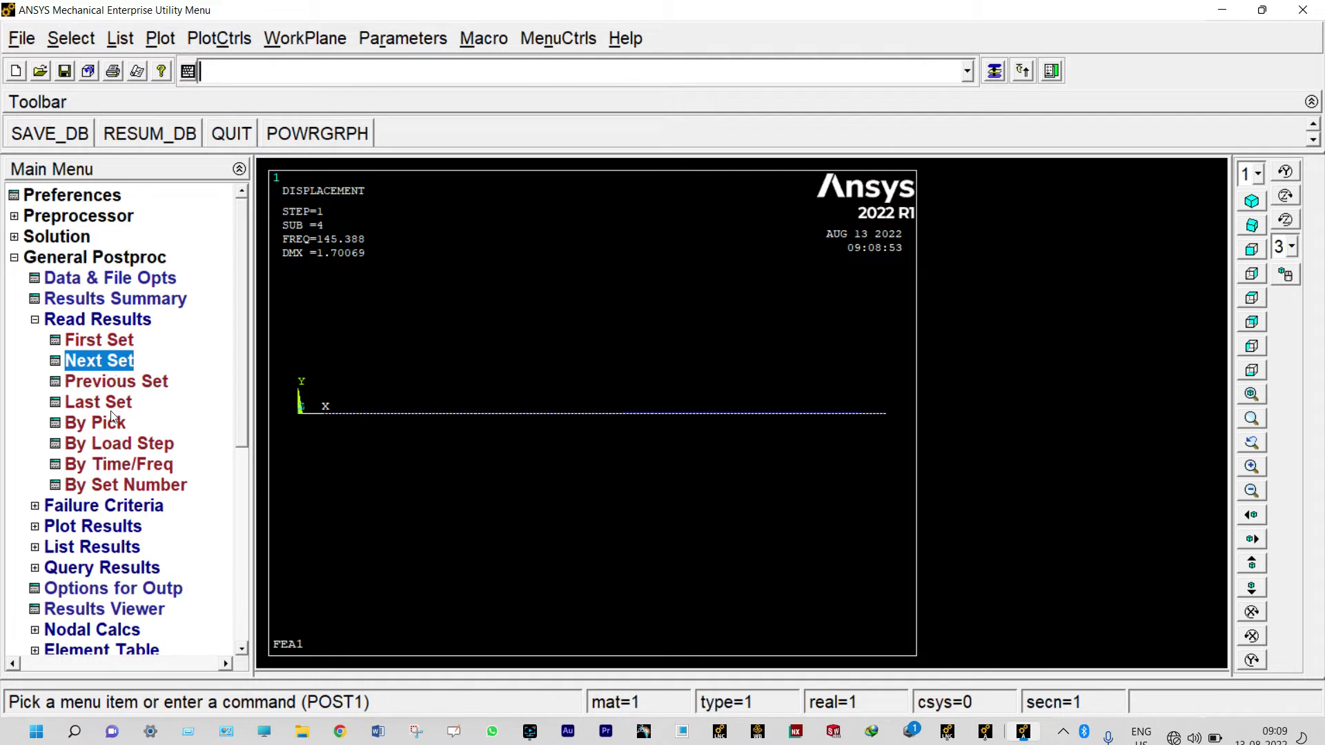
pyautogui.click(109, 529)
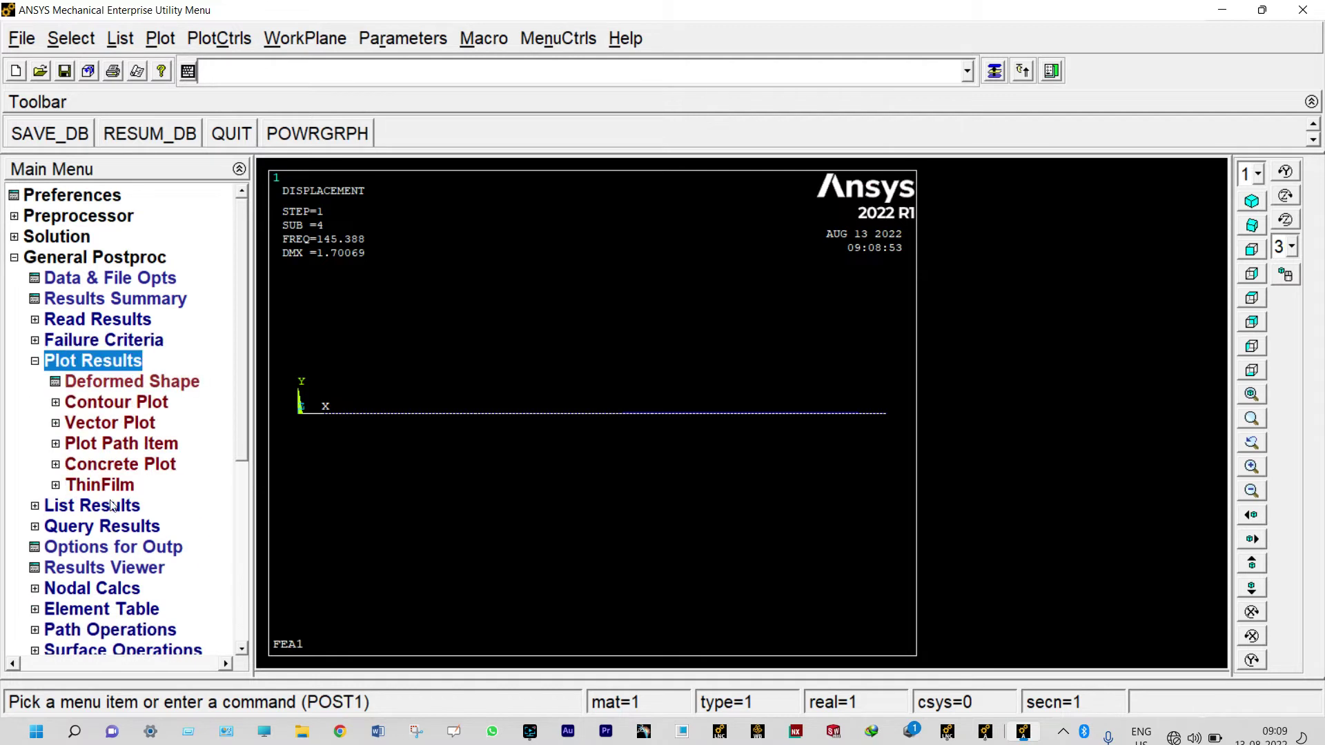
pyautogui.click(131, 384)
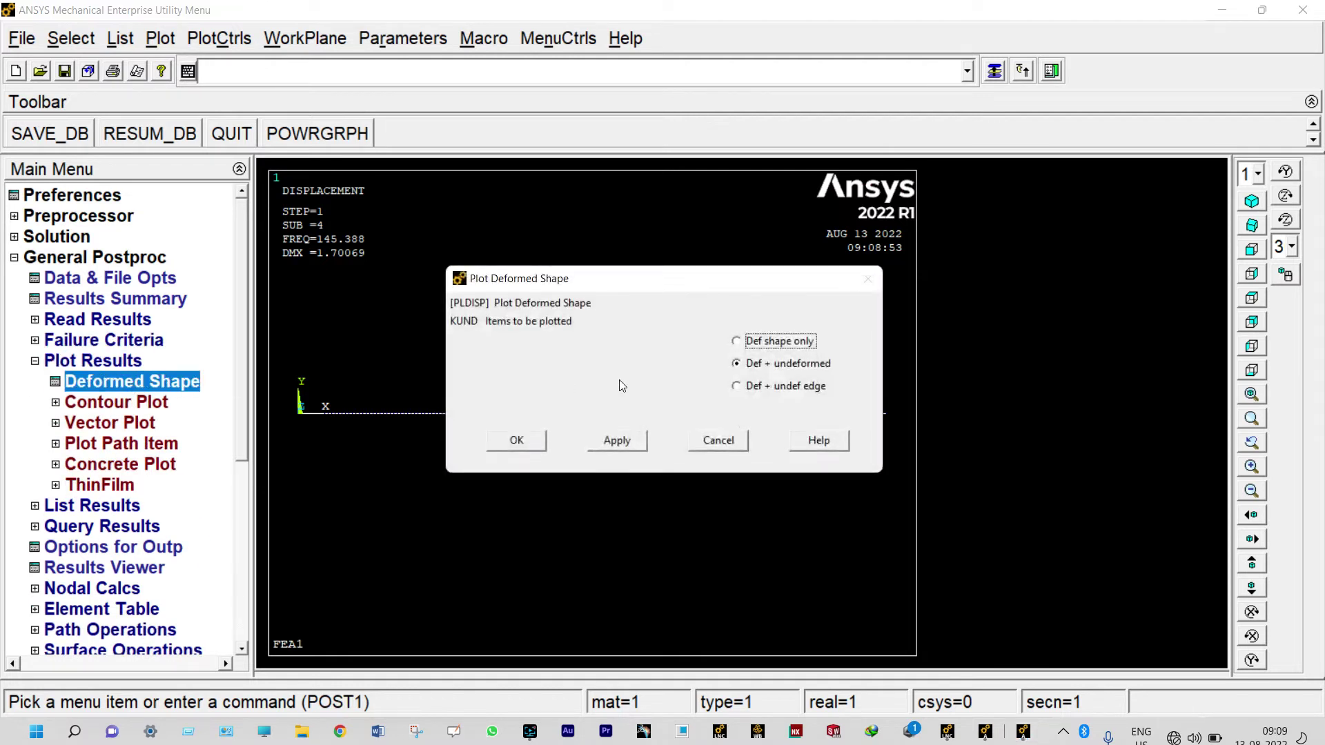
pyautogui.click(518, 439)
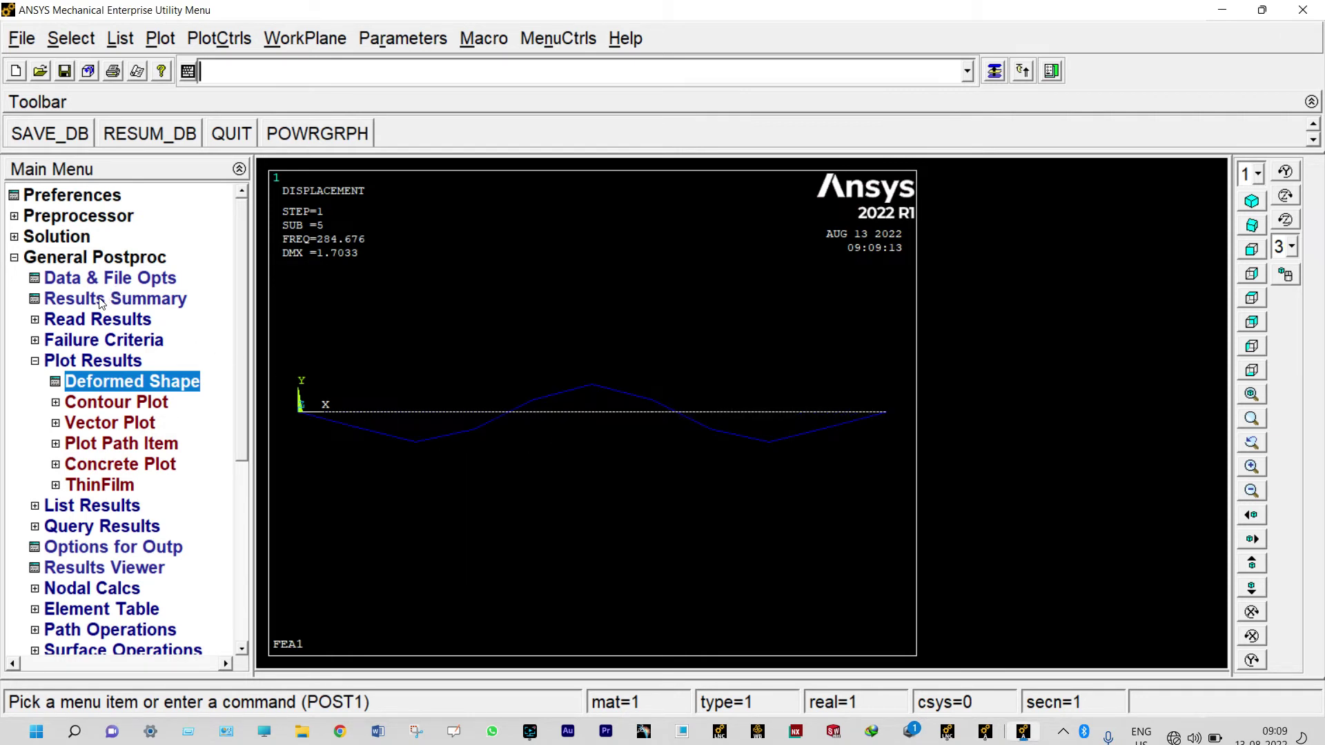
# Step: Advance to the sixth result set and plot its deformed shape with the Def + undeformed option
pyautogui.click(95, 320)
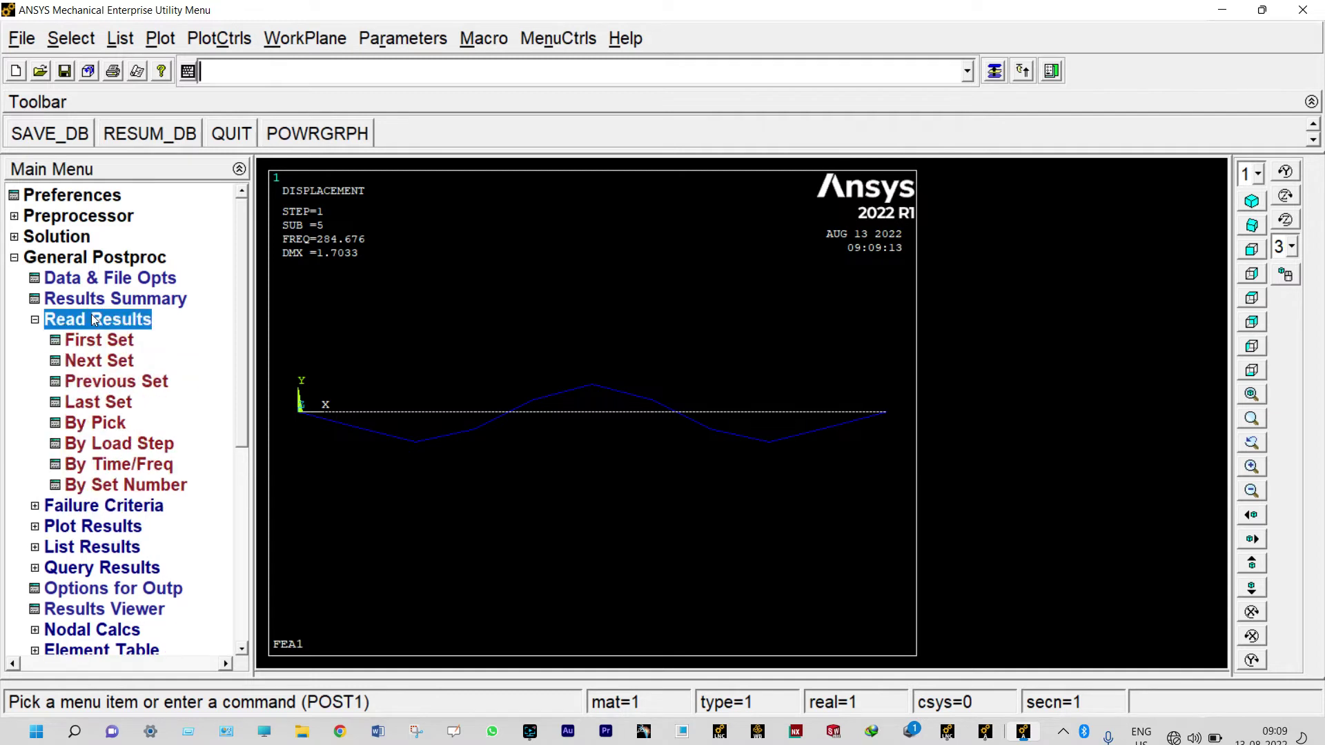
pyautogui.click(95, 361)
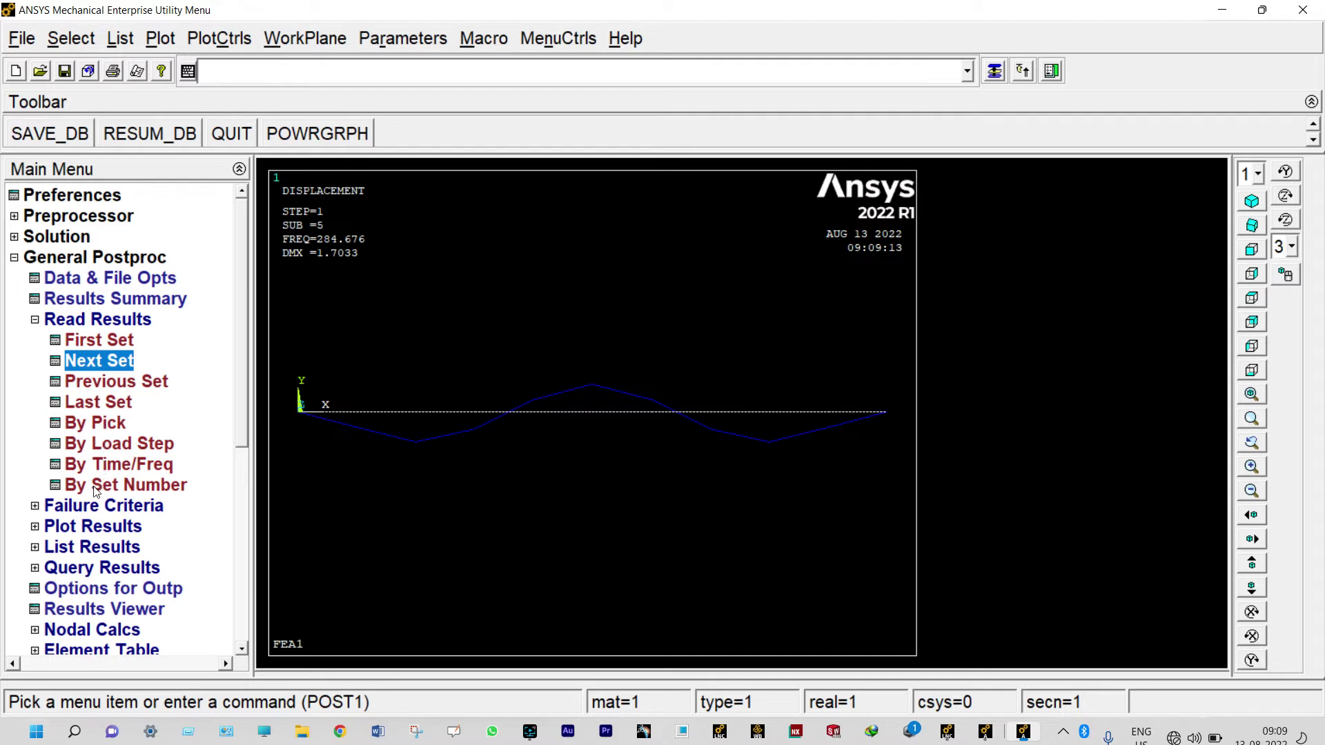
pyautogui.click(86, 528)
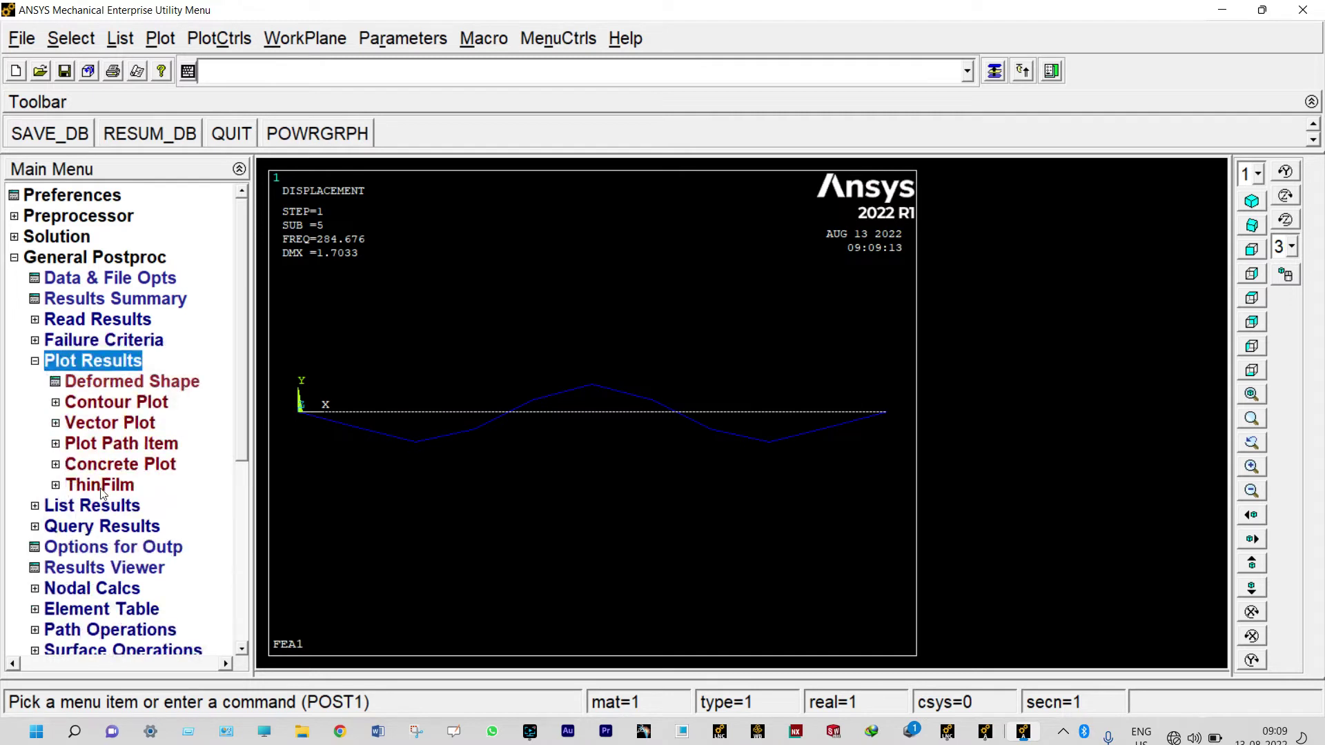
pyautogui.click(119, 381)
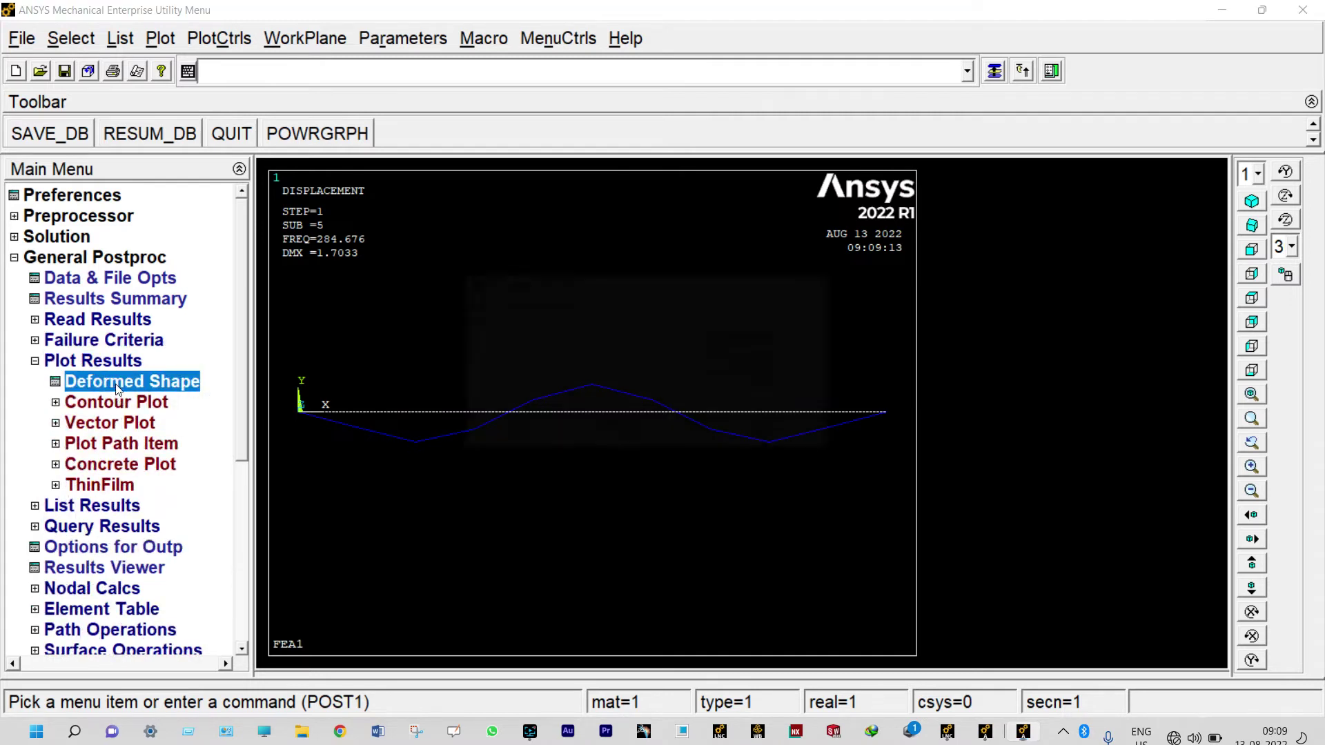
pyautogui.click(519, 440)
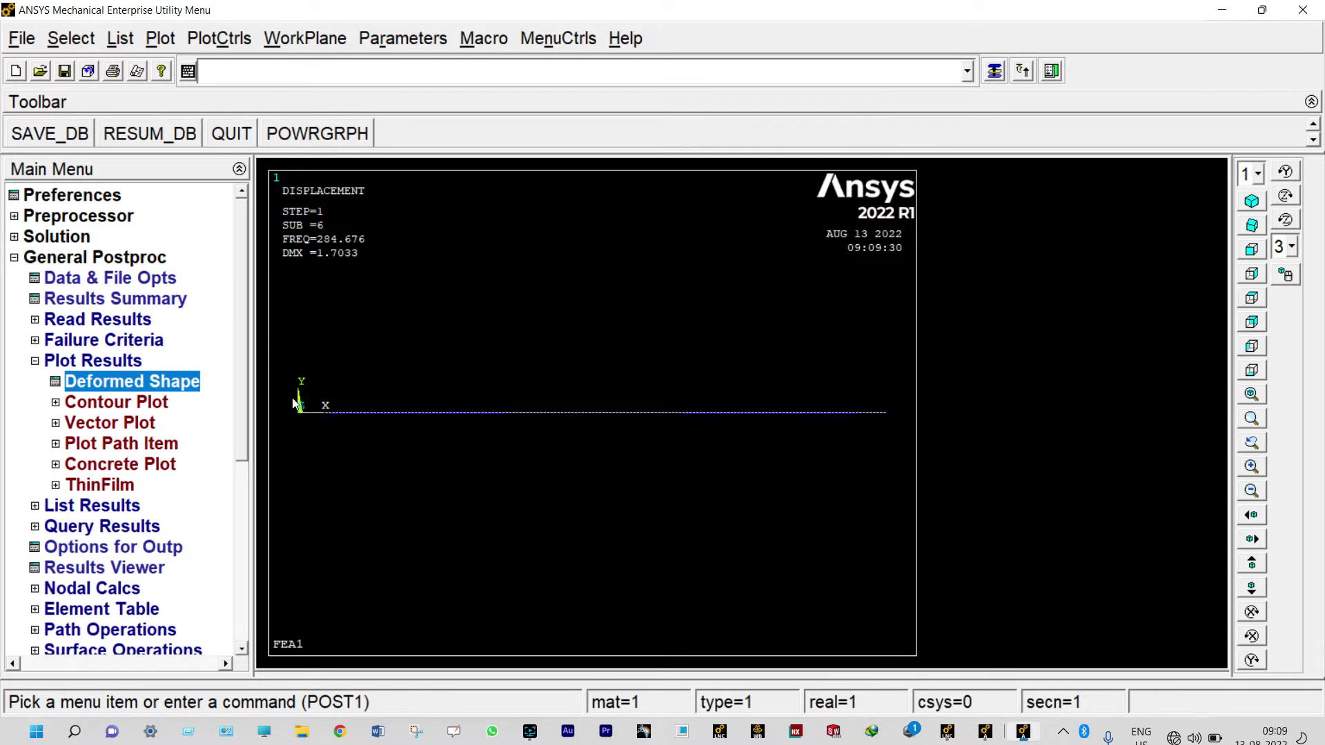
# Step: Read the seventh result set and plot its deformed shape together with the undeformed beam
pyautogui.click(125, 323)
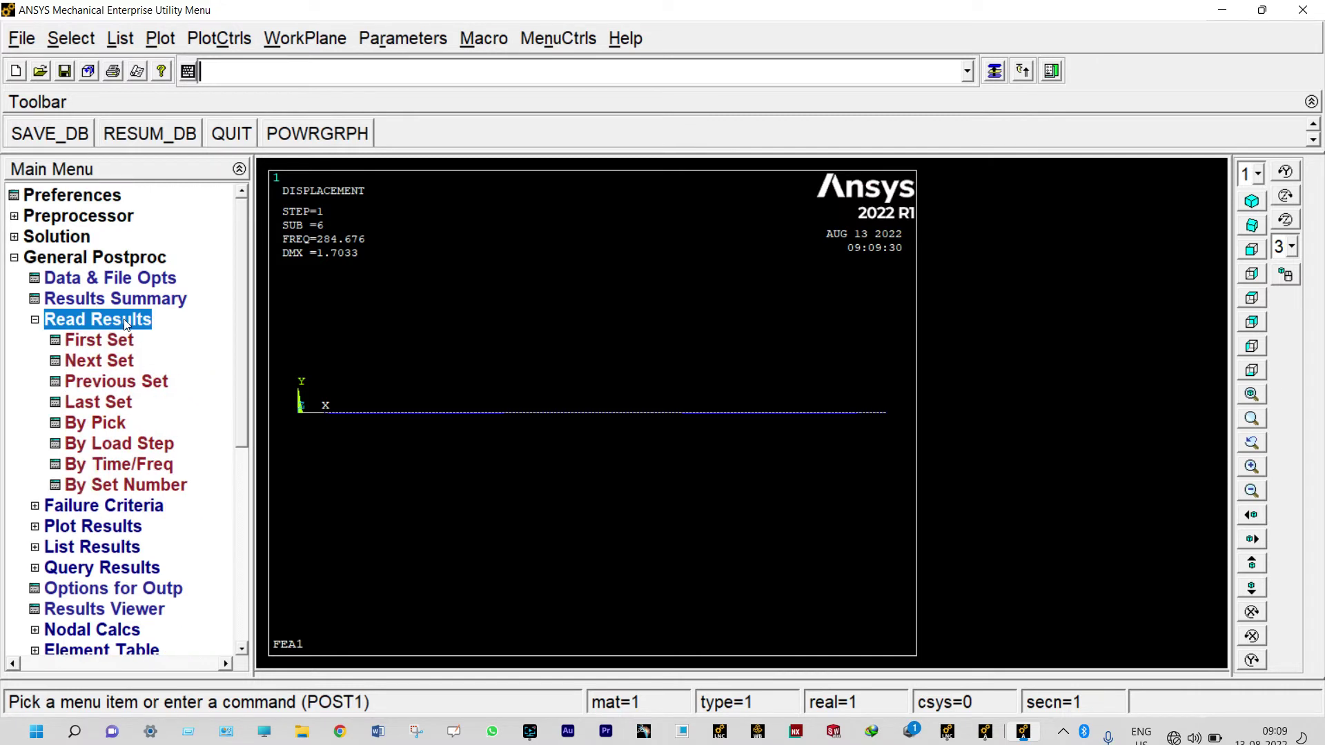
pyautogui.click(111, 363)
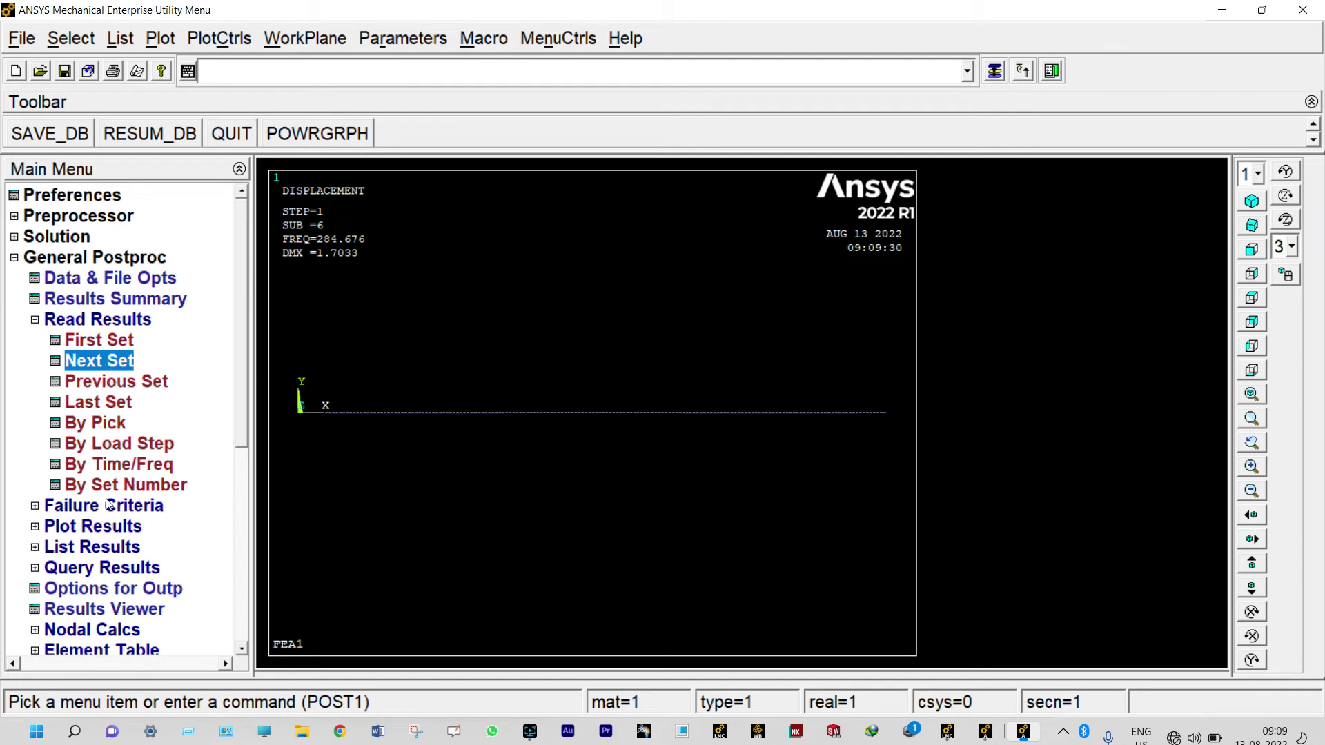
pyautogui.click(101, 529)
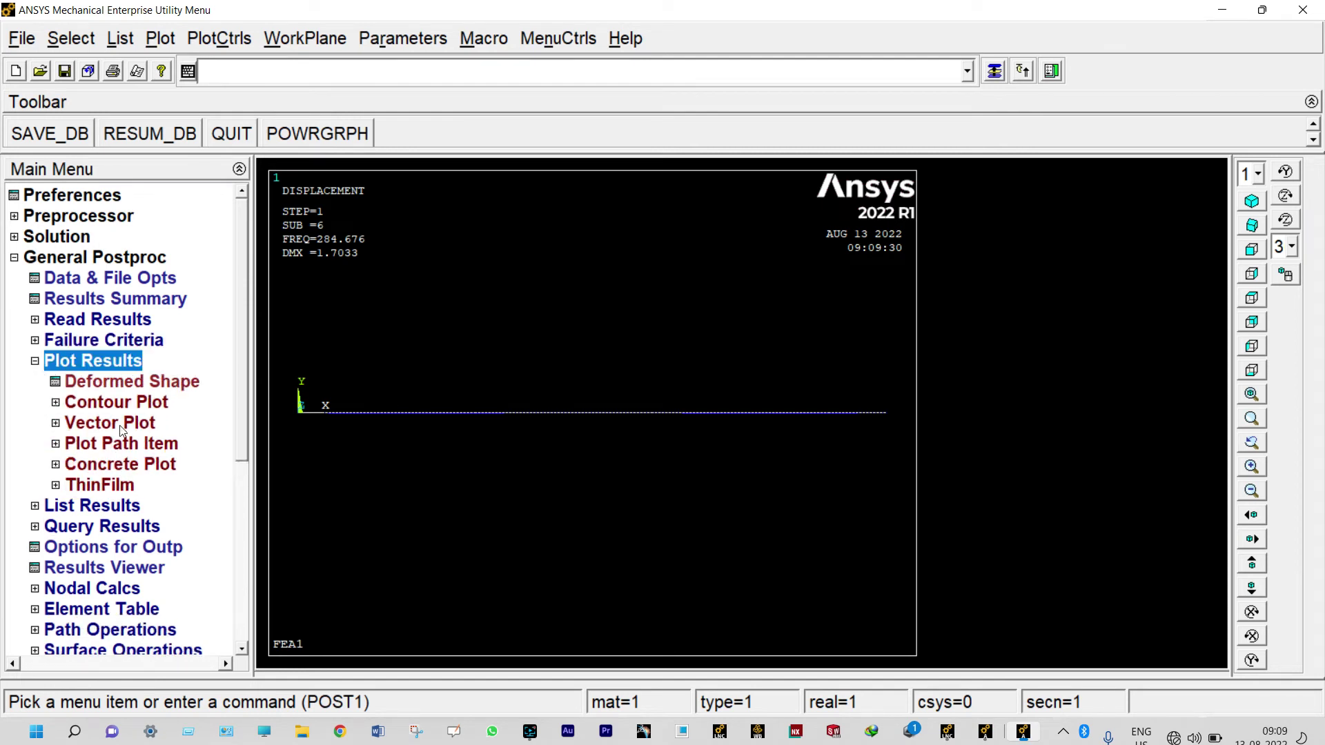
pyautogui.click(120, 384)
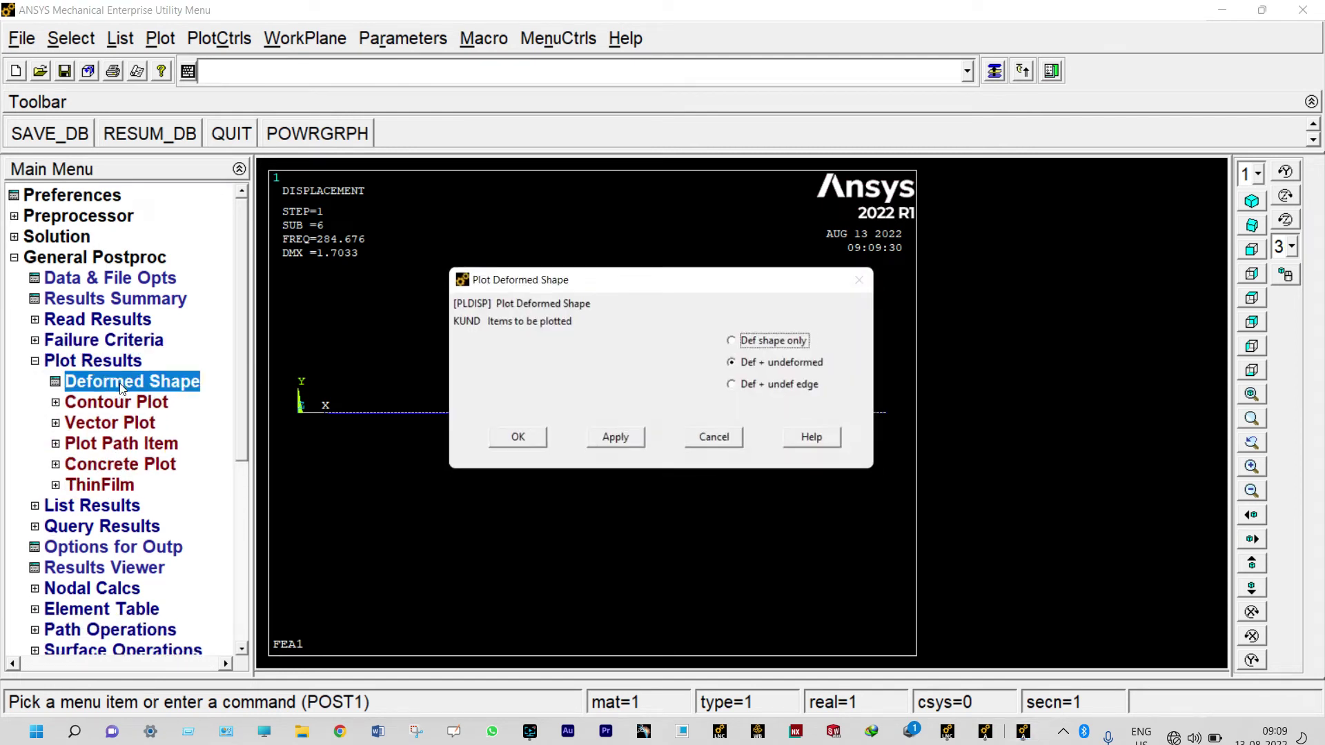
pyautogui.click(523, 441)
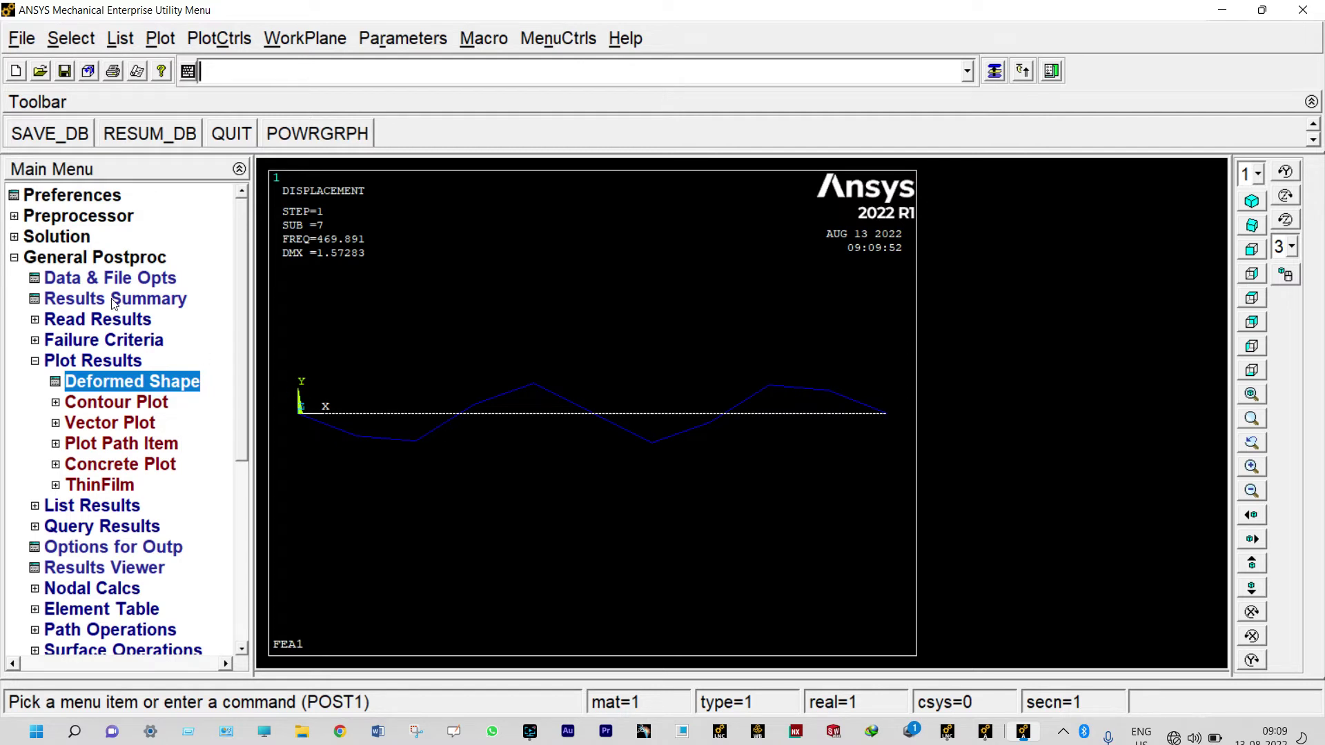
# Step: Advance to the eighth result set and plot the deformed beam over its undeformed shape
pyautogui.click(109, 319)
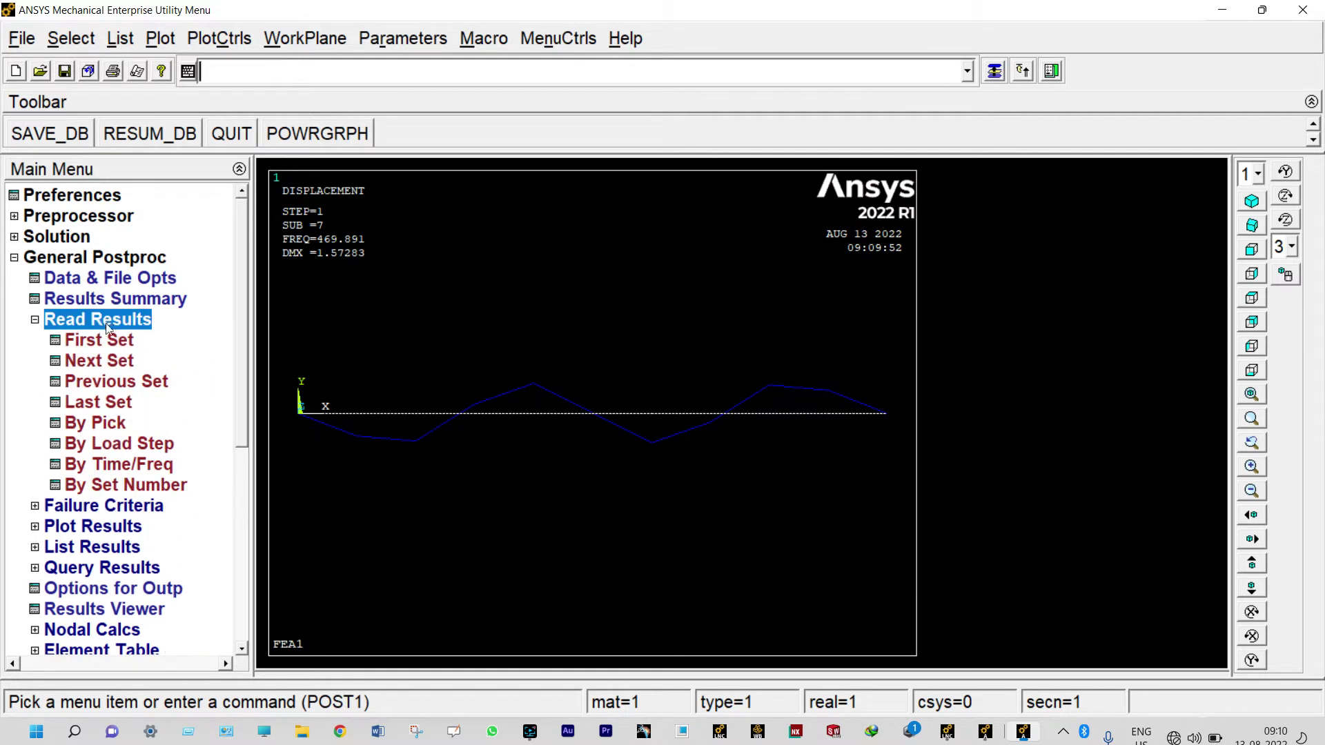
pyautogui.click(107, 362)
pyautogui.click(109, 528)
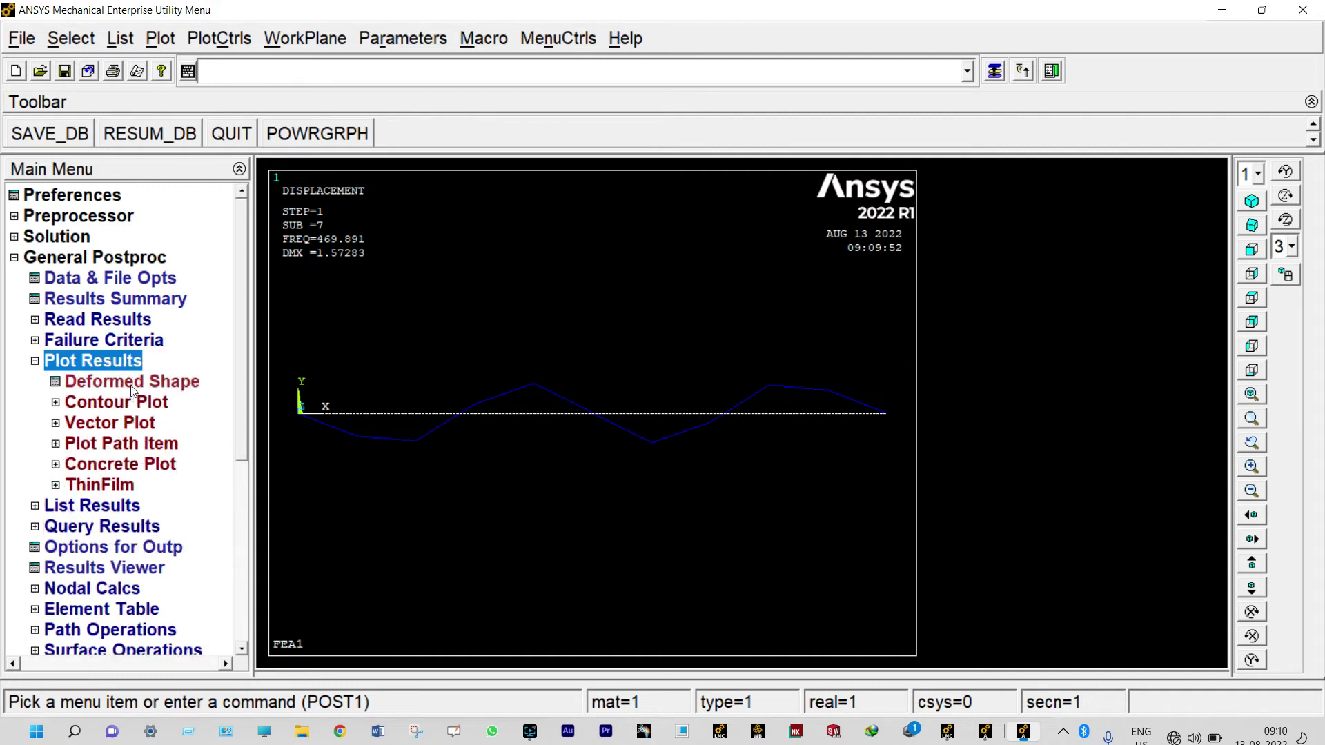
pyautogui.click(130, 384)
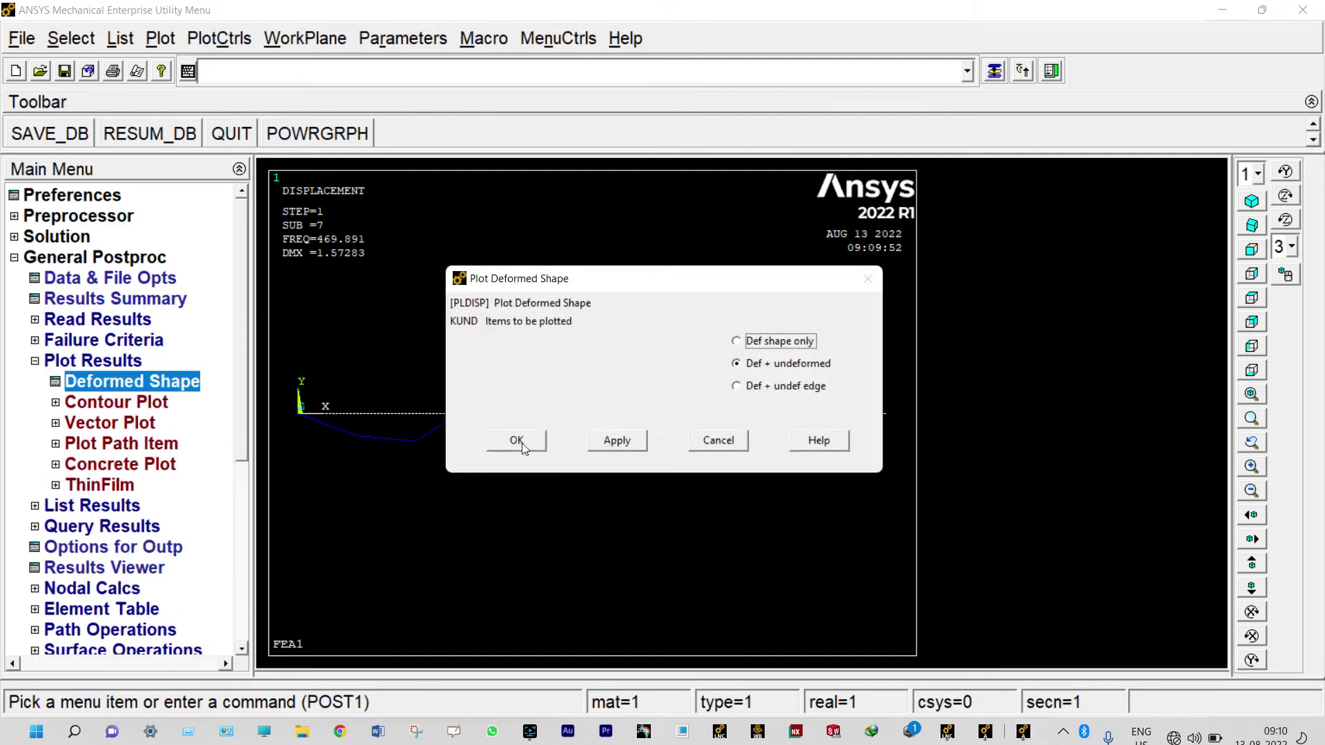
pyautogui.click(523, 445)
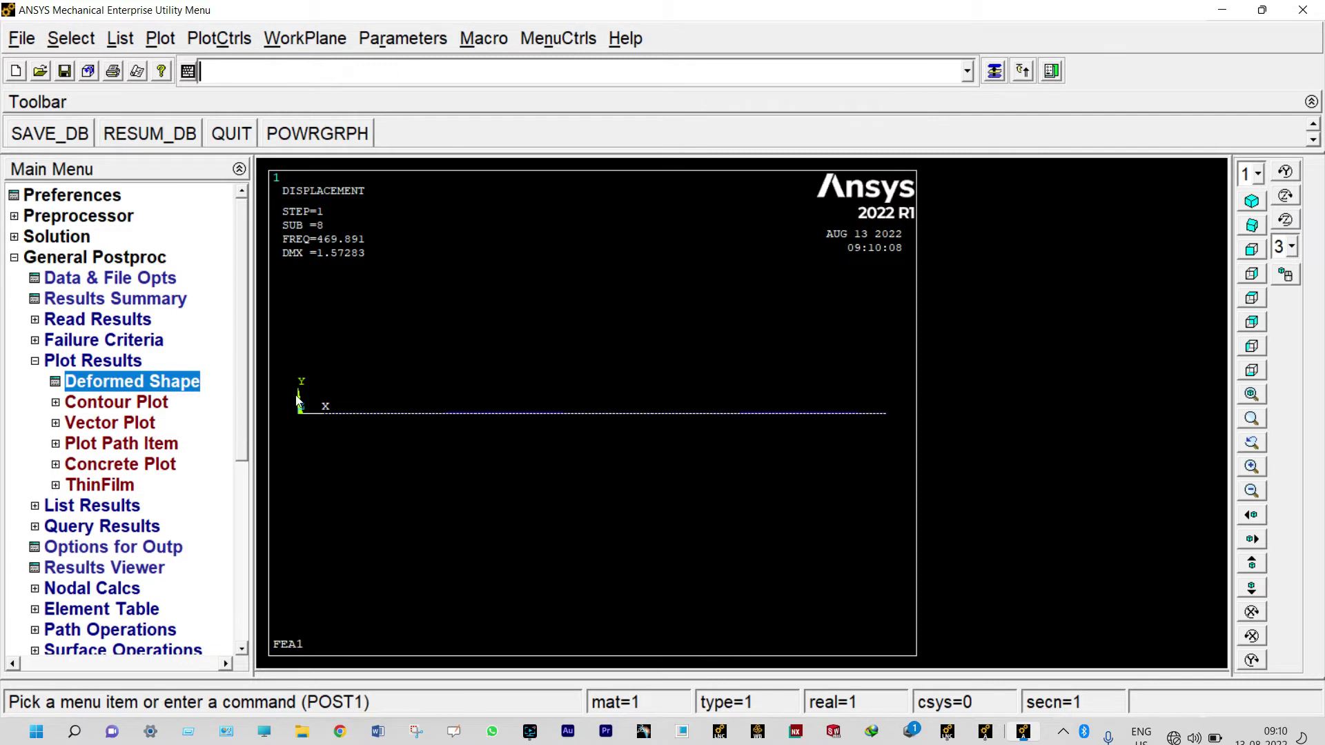
# Step: Read the ninth result set and plot its deformed shape with the Def + undeformed option
pyautogui.click(115, 319)
pyautogui.click(101, 361)
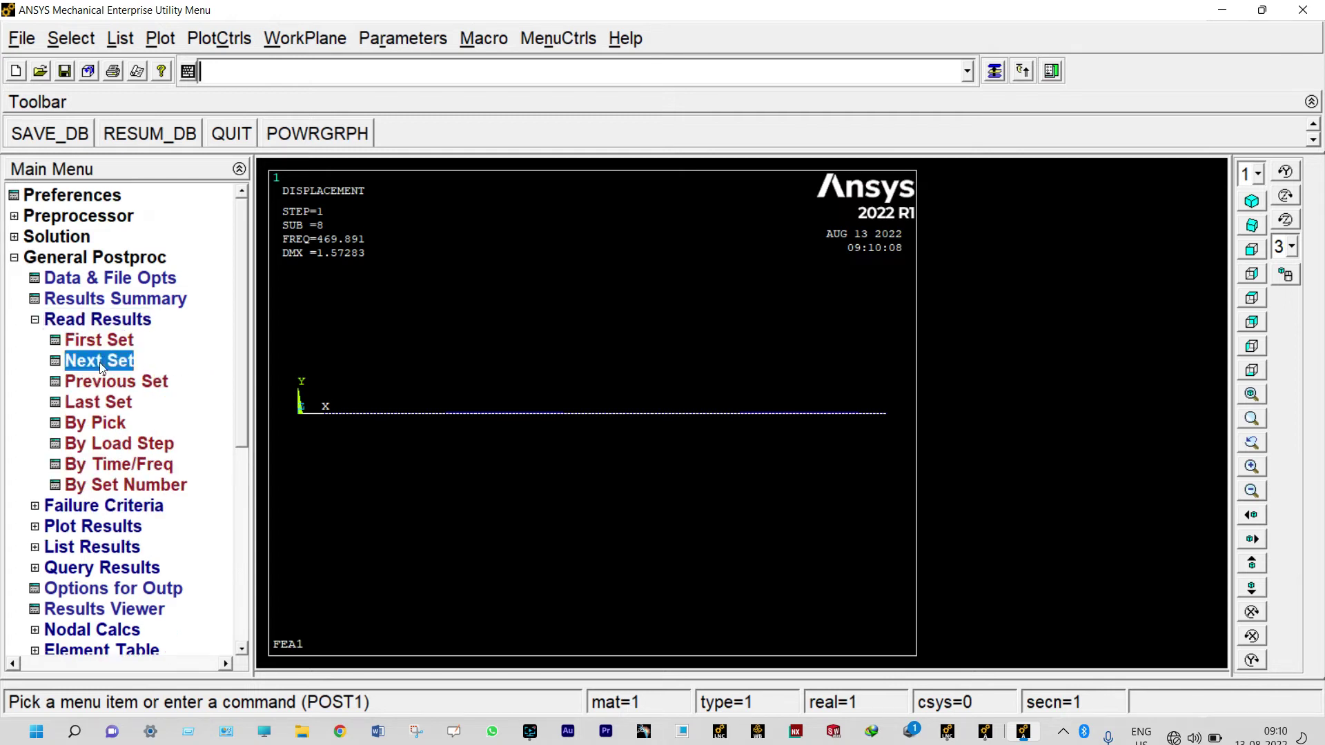
pyautogui.click(107, 527)
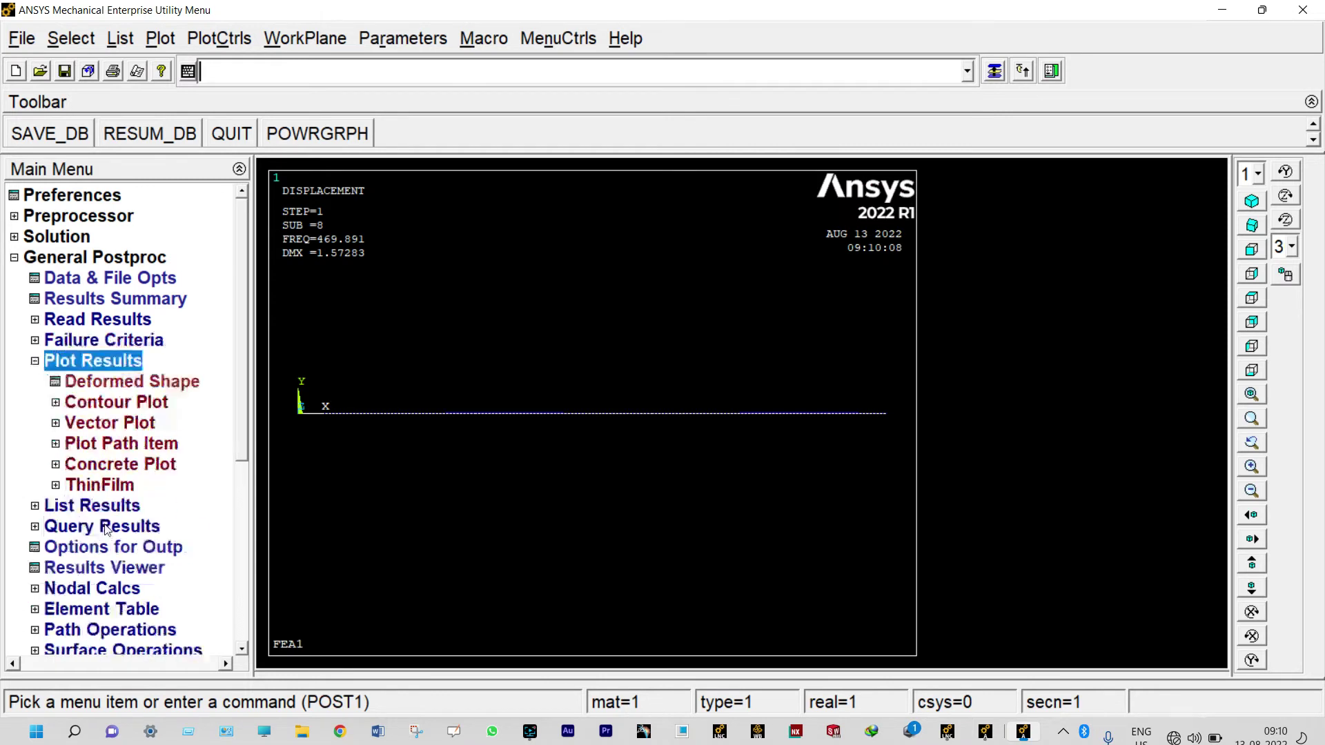
pyautogui.click(129, 383)
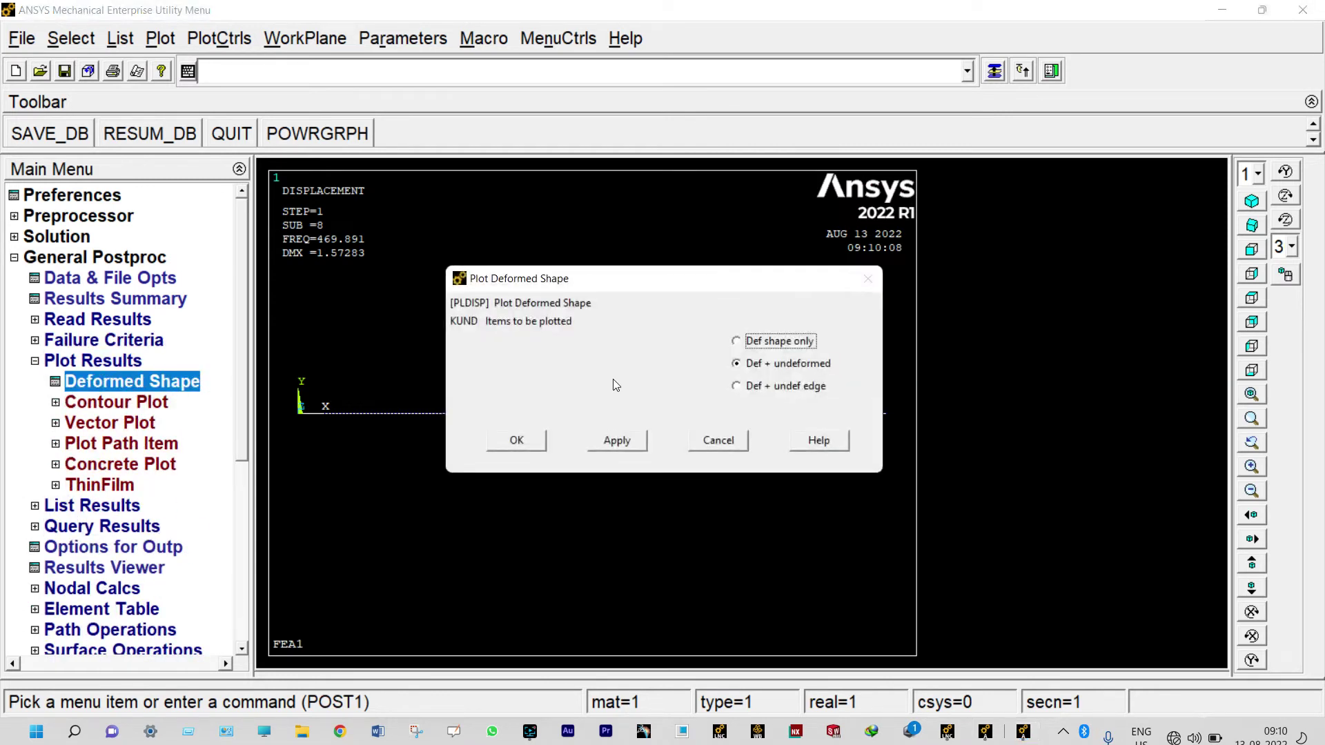
pyautogui.click(523, 441)
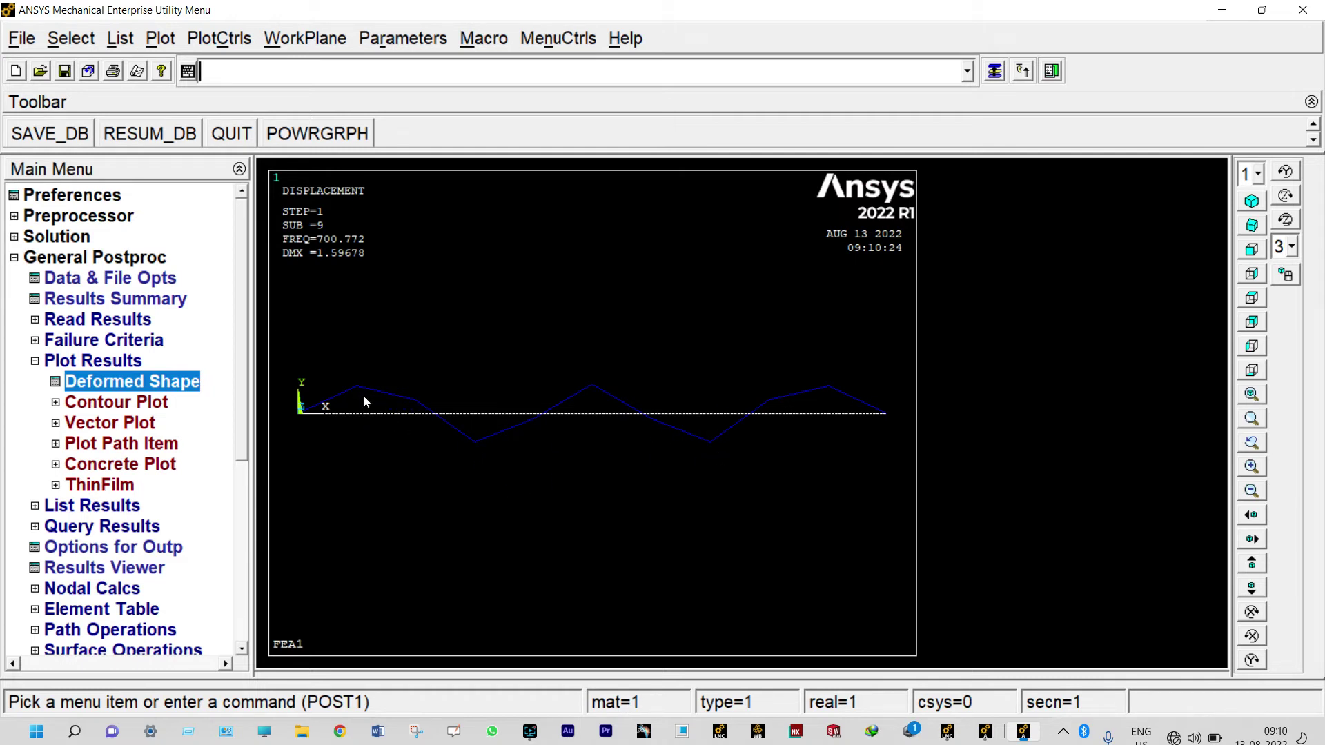
# Step: List the nodal solution's Y-component of displacement for the current result set and examine the values at each node
pyautogui.click(121, 504)
pyautogui.rightClick(121, 504)
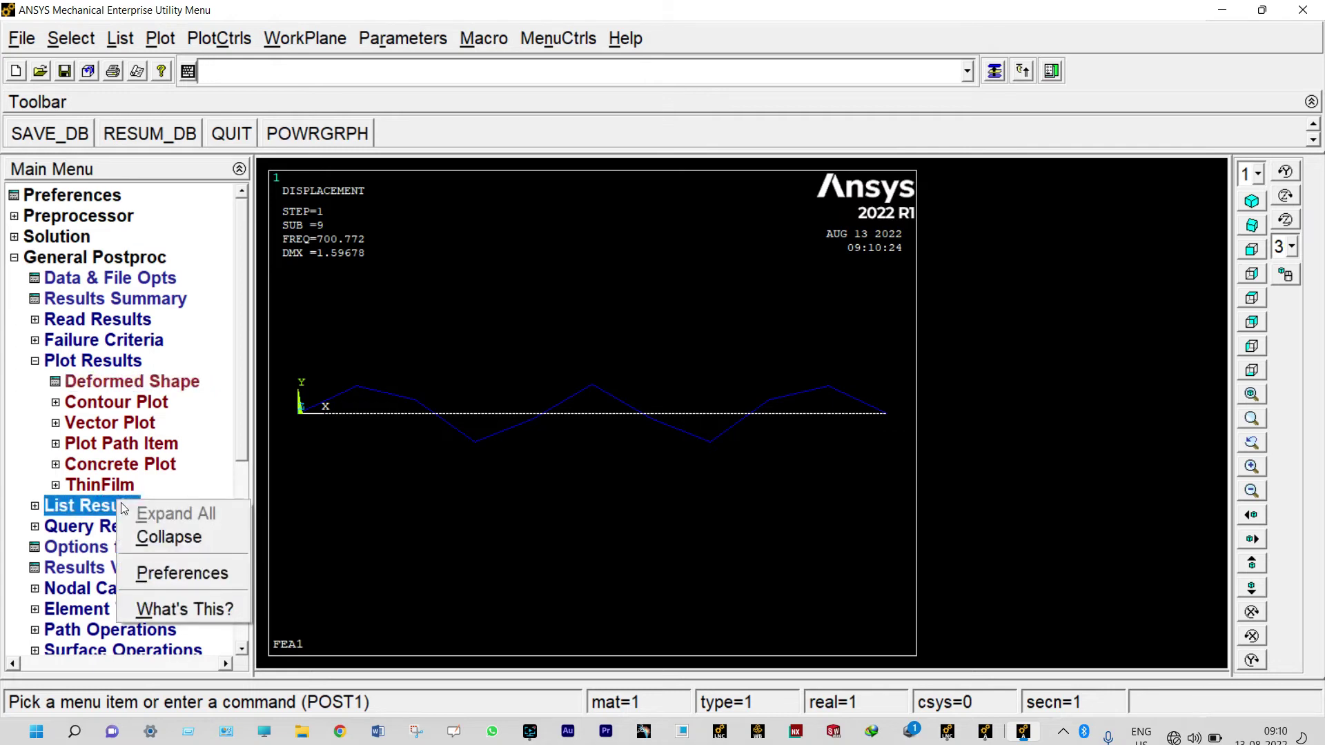
pyautogui.click(122, 504)
pyautogui.click(96, 487)
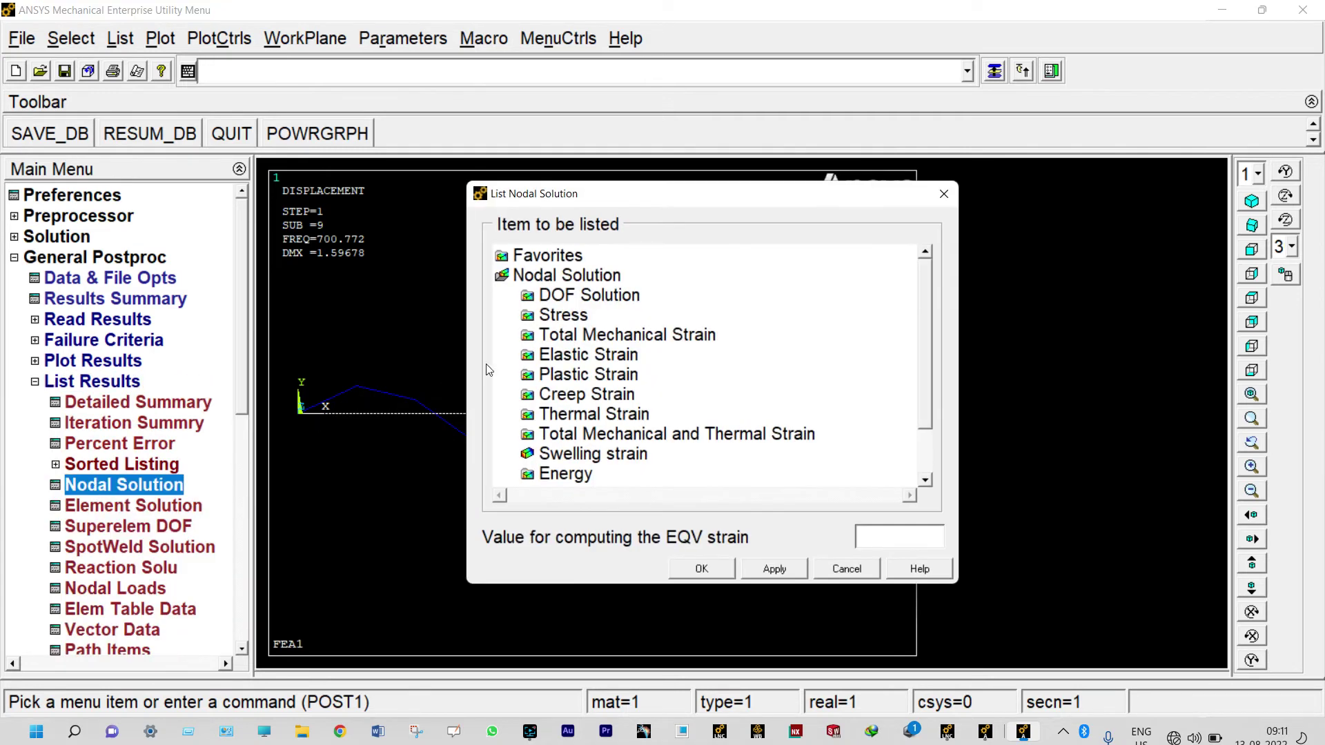
pyautogui.click(559, 295)
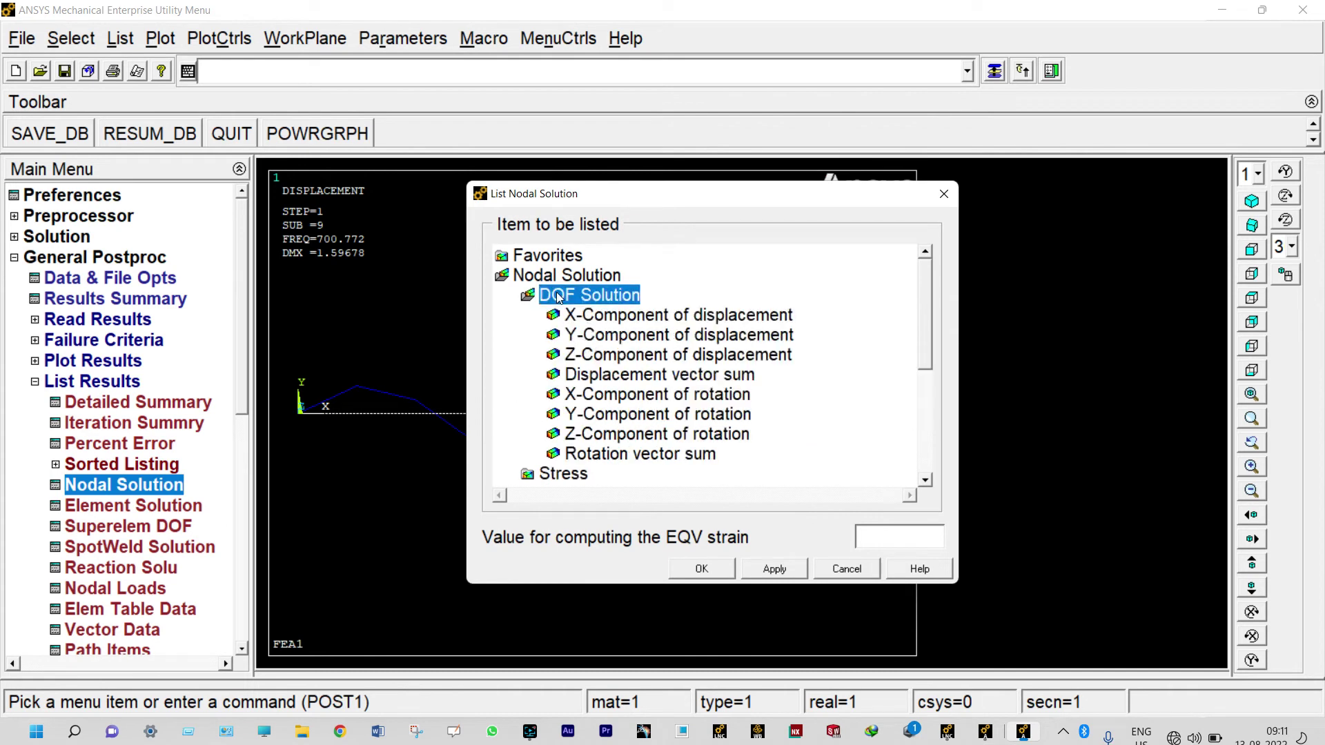
pyautogui.click(593, 335)
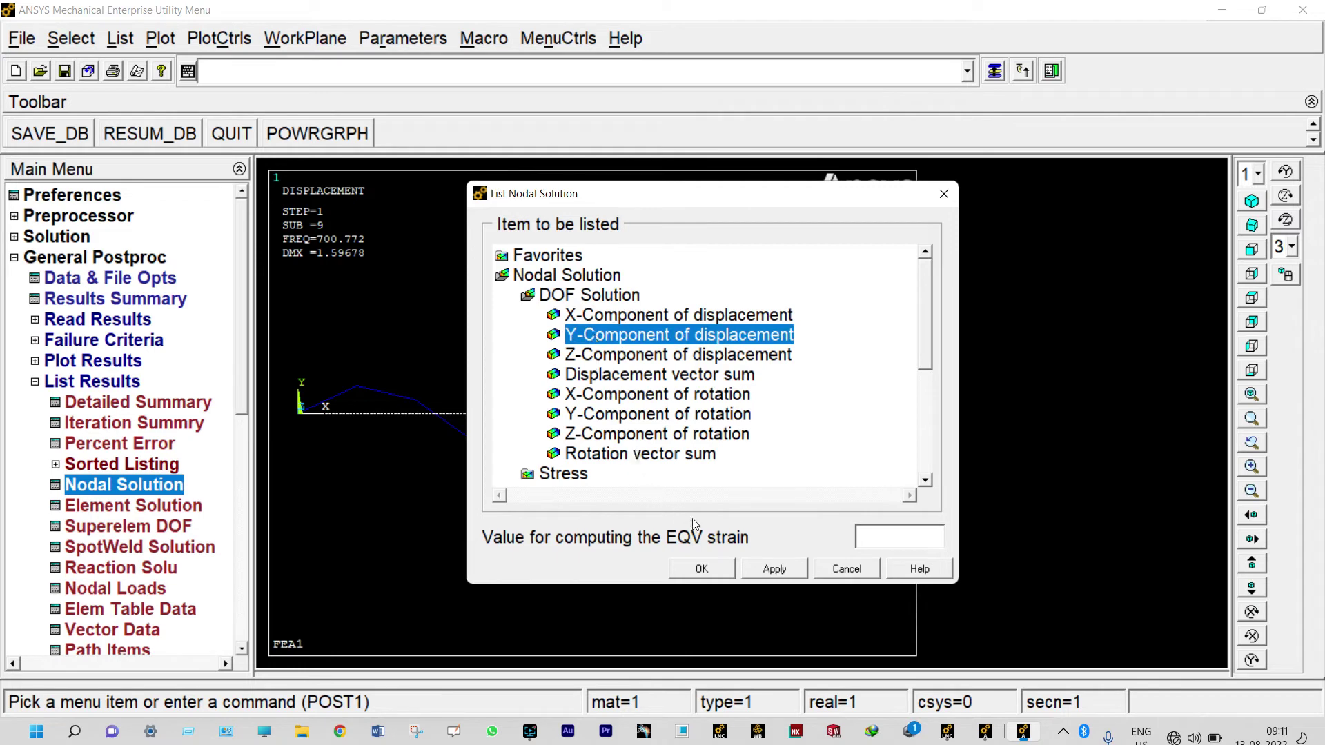
pyautogui.click(700, 569)
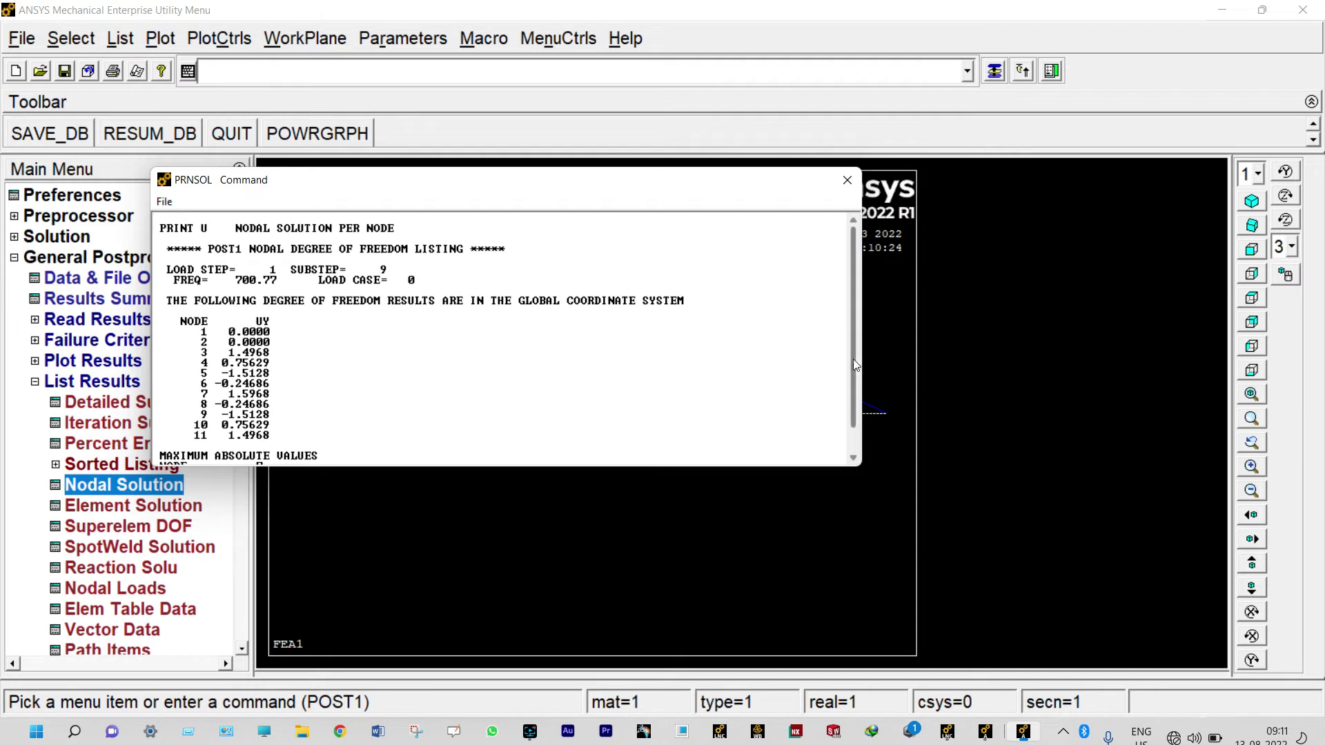
pyautogui.scroll(-1, 853, 359)
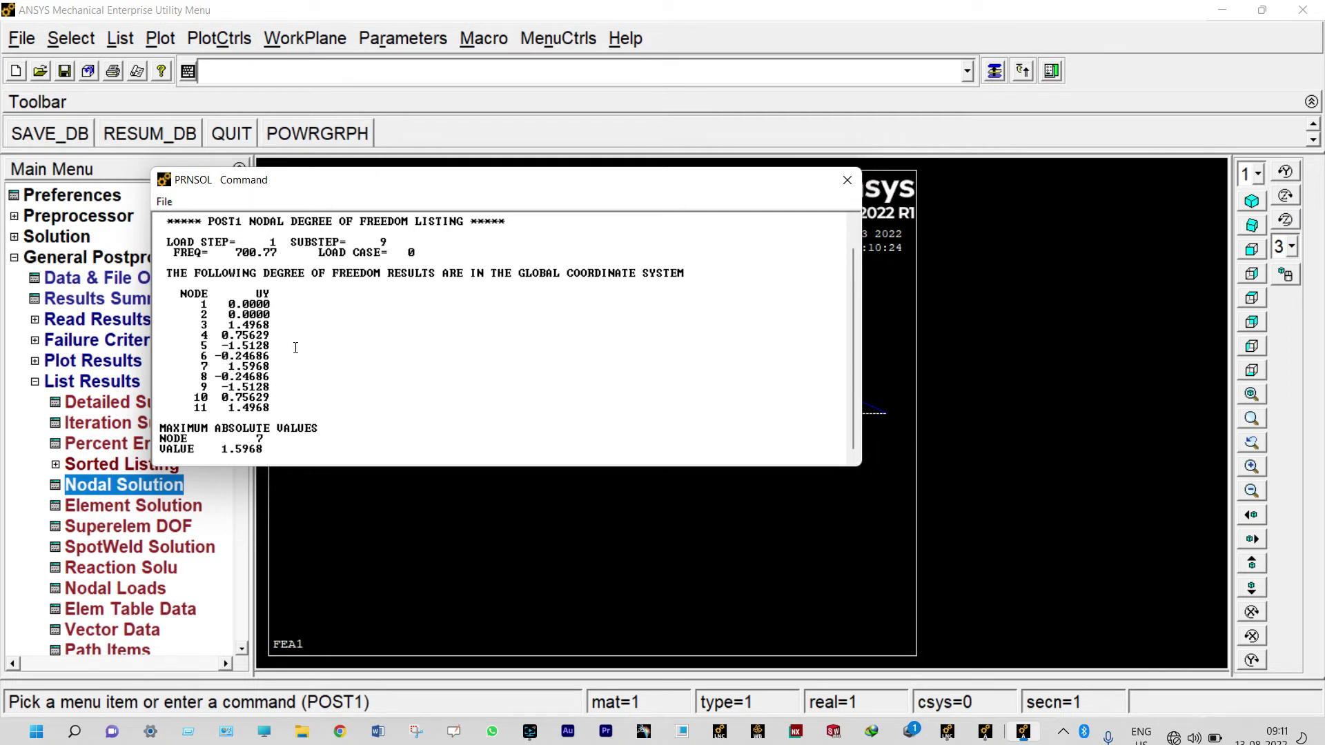
# Step: Check the save option for the nodal displacement listing and close the listing window
pyautogui.click(164, 202)
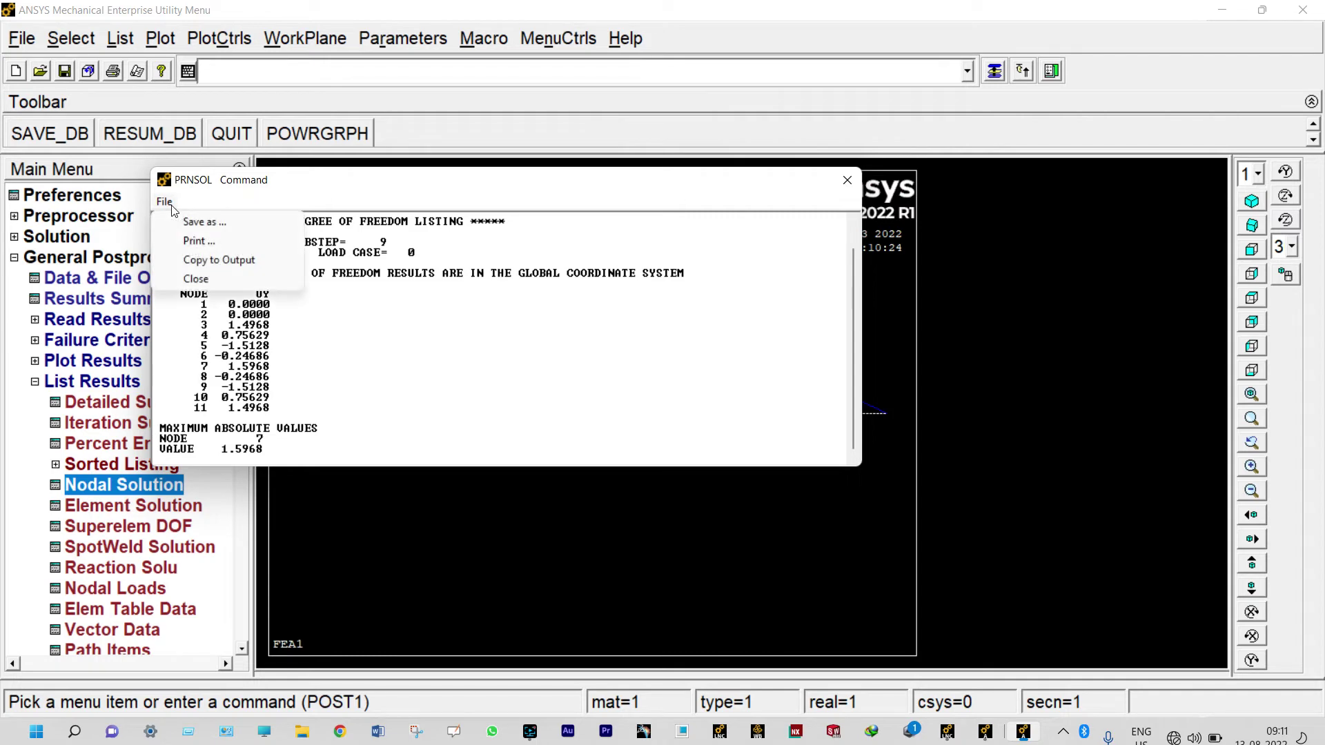
pyautogui.click(190, 220)
pyautogui.click(664, 597)
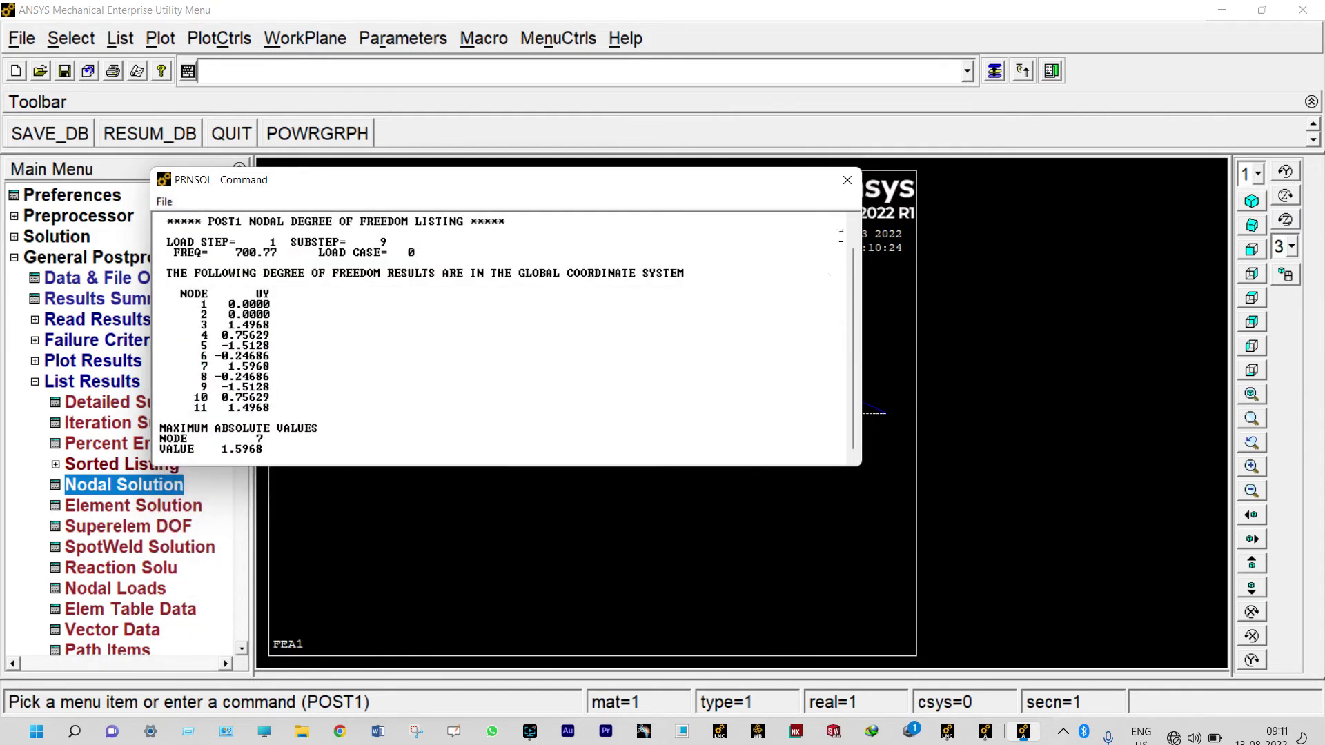
pyautogui.click(847, 180)
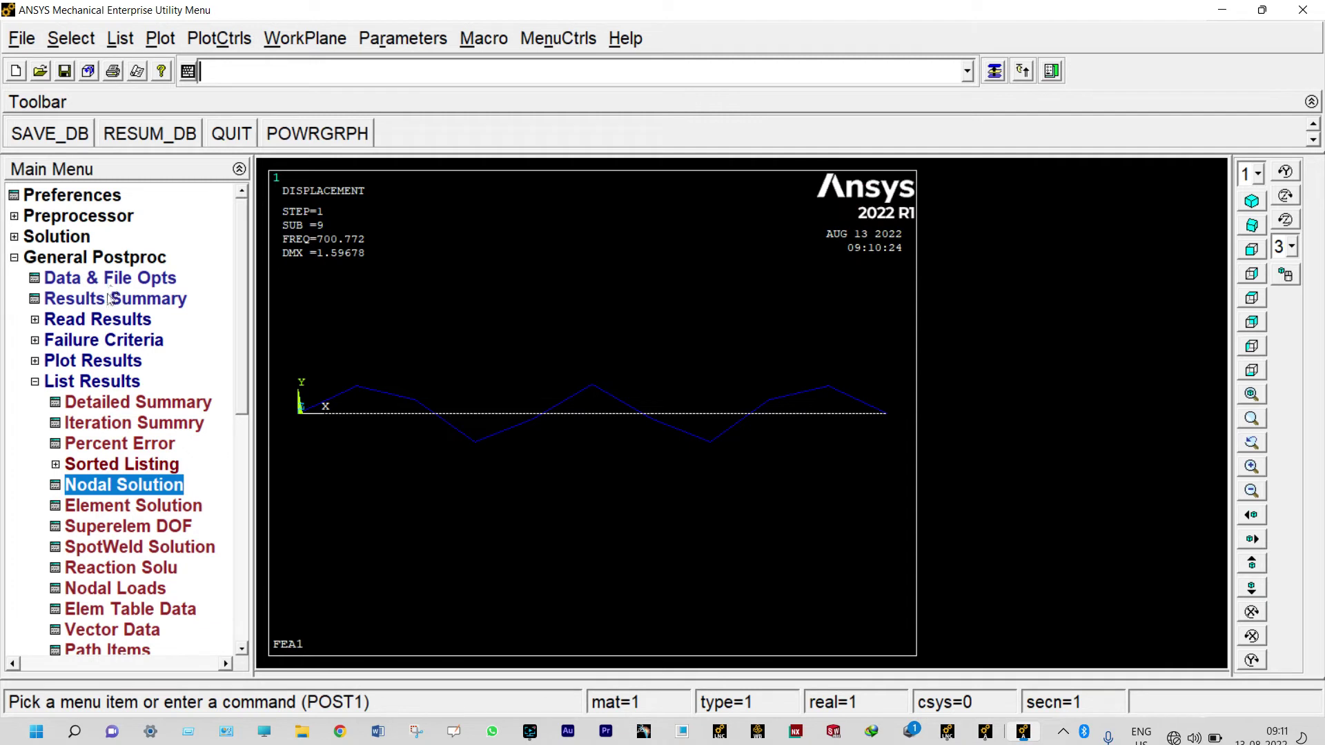
# Step: Review the results summary for the frequencies of all data sets, check its save option and close it
pyautogui.click(110, 297)
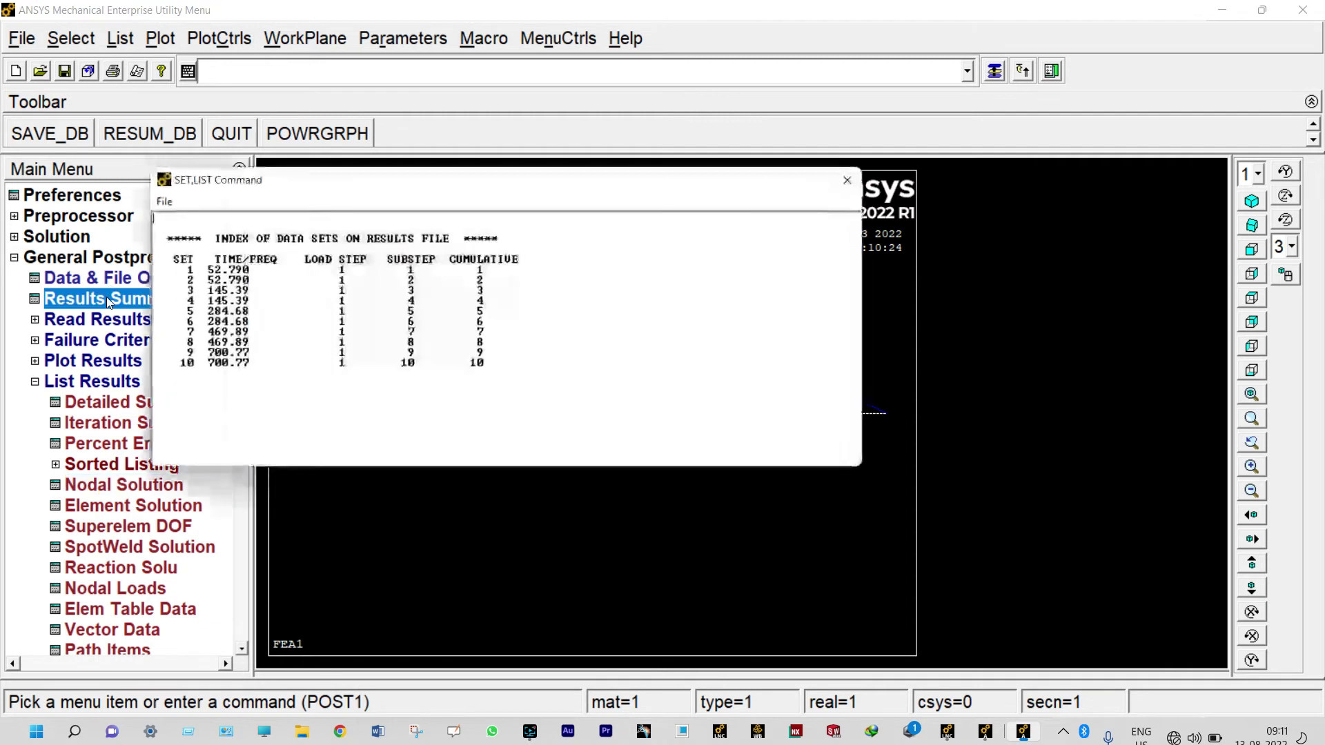
pyautogui.click(165, 202)
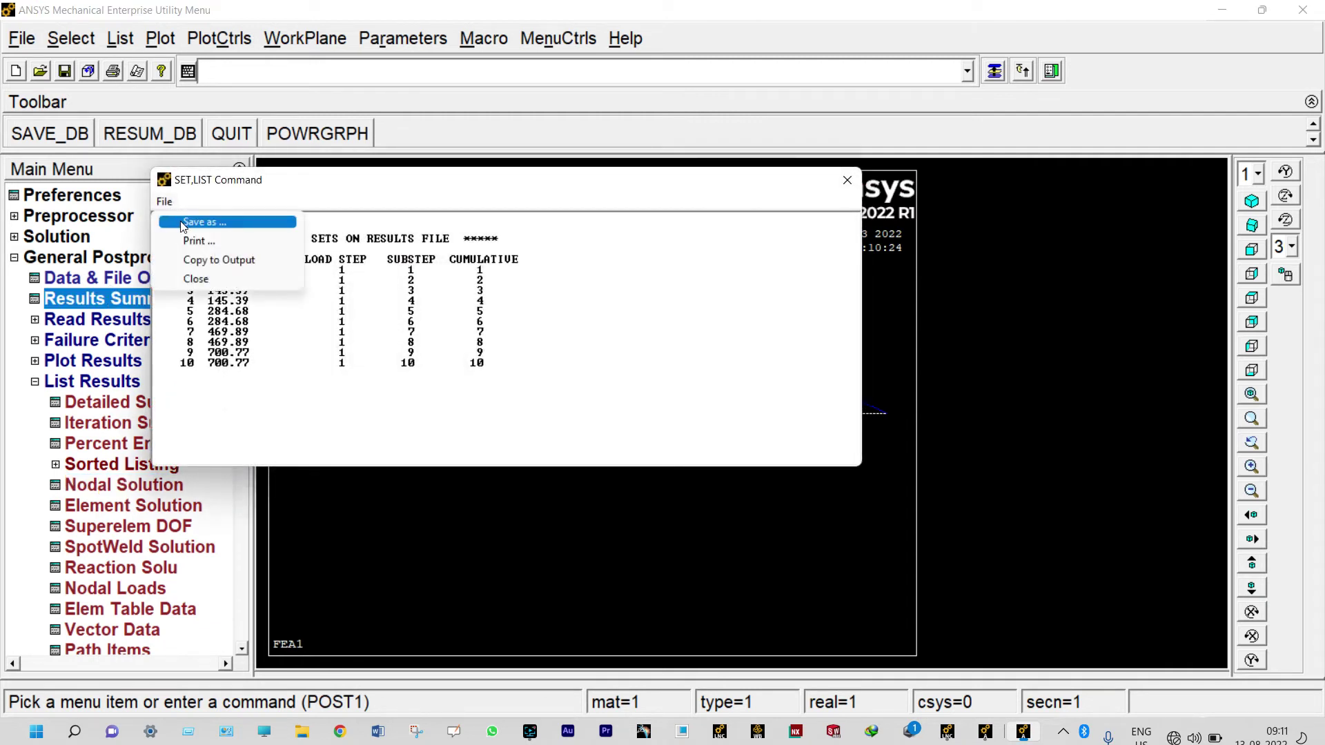
pyautogui.press('Escape')
pyautogui.click(845, 181)
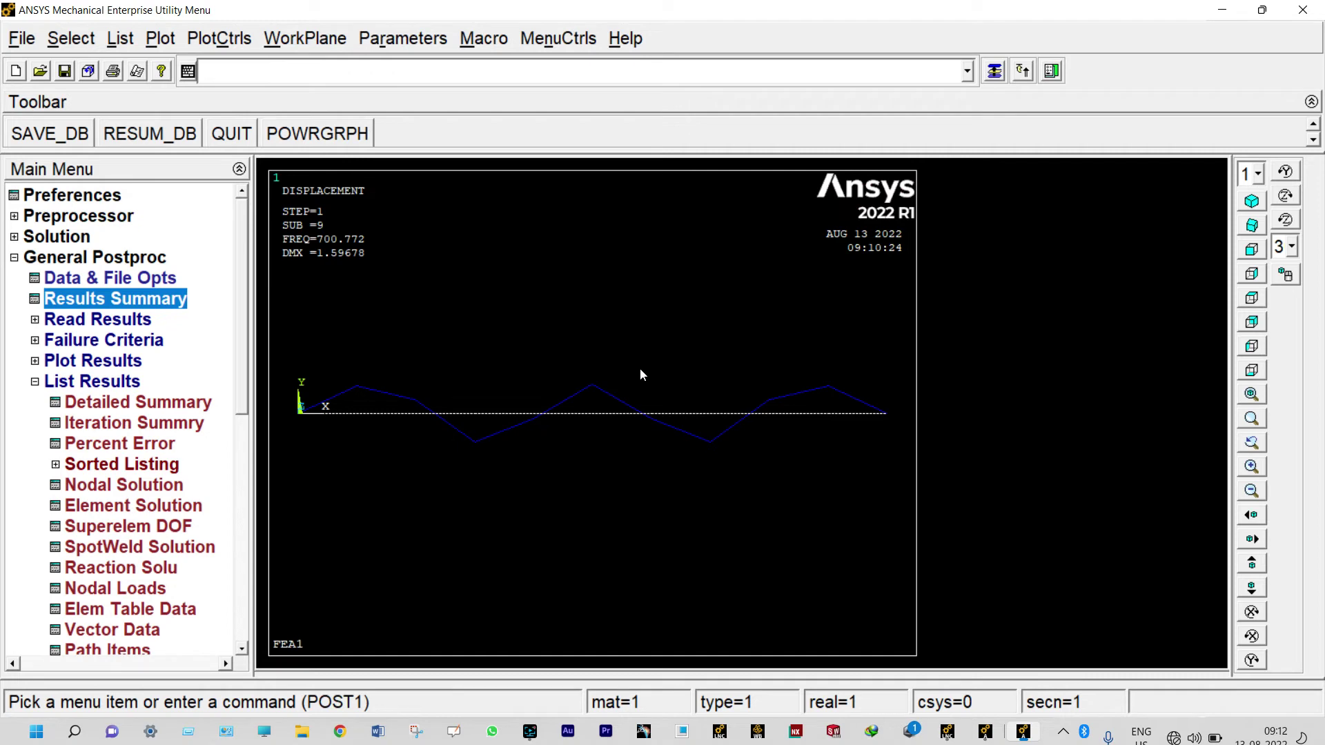
# Step: Animate the ninth mode's deformed shape with 10 frames and a 0.5 s time delay, shorten the playback delay, and stop and close the animation
pyautogui.click(221, 42)
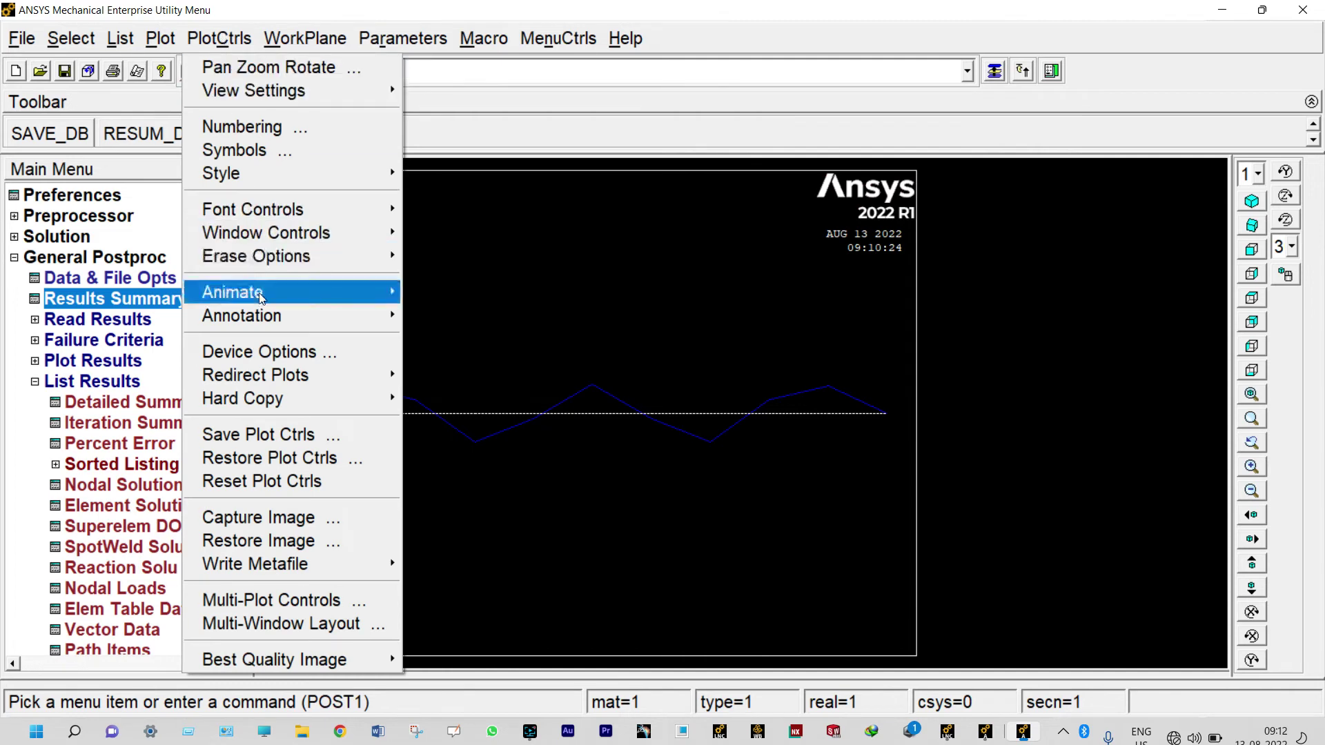
pyautogui.moveTo(260, 298)
pyautogui.click(466, 293)
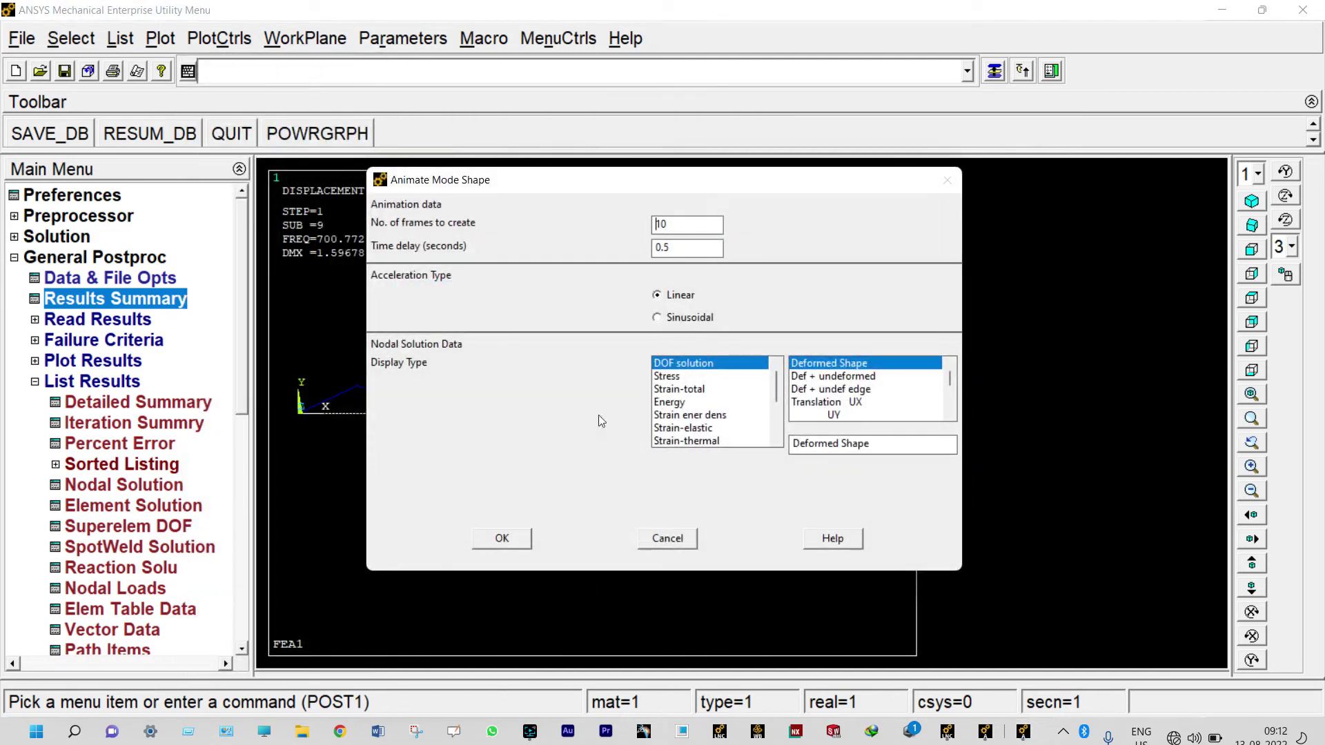
pyautogui.click(519, 540)
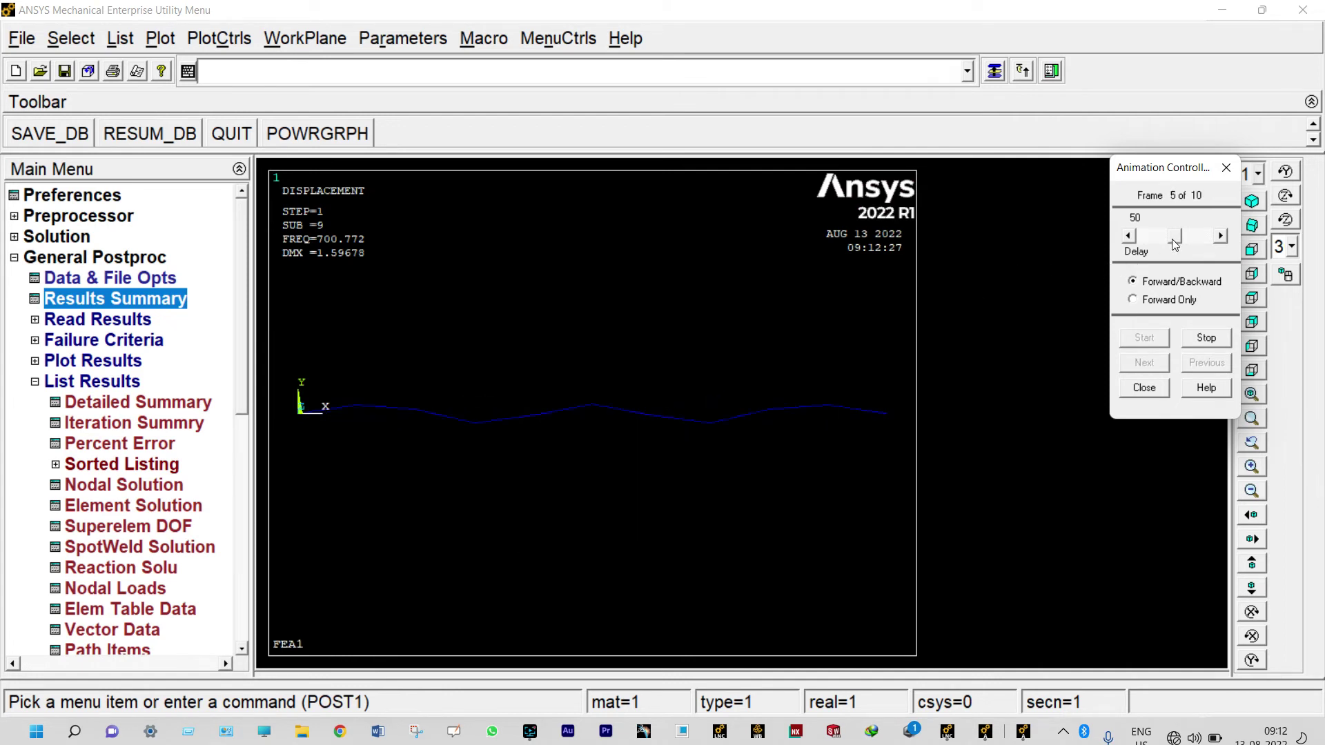
pyautogui.moveTo(1173, 238); pyautogui.dragTo(1135, 239)
pyautogui.click(1188, 340)
pyautogui.click(1154, 387)
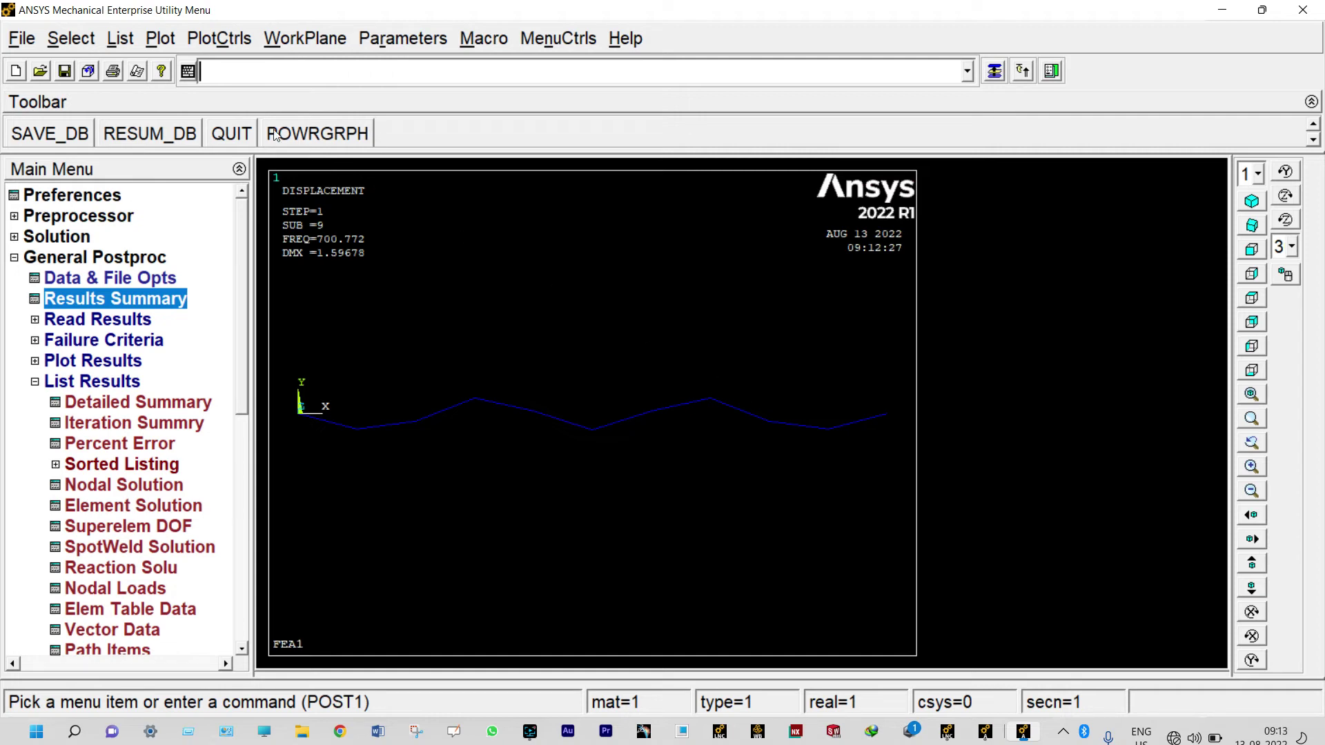
# Step: Turn on the display of element shapes based on real constants and show the beam in isometric view
pyautogui.click(234, 40)
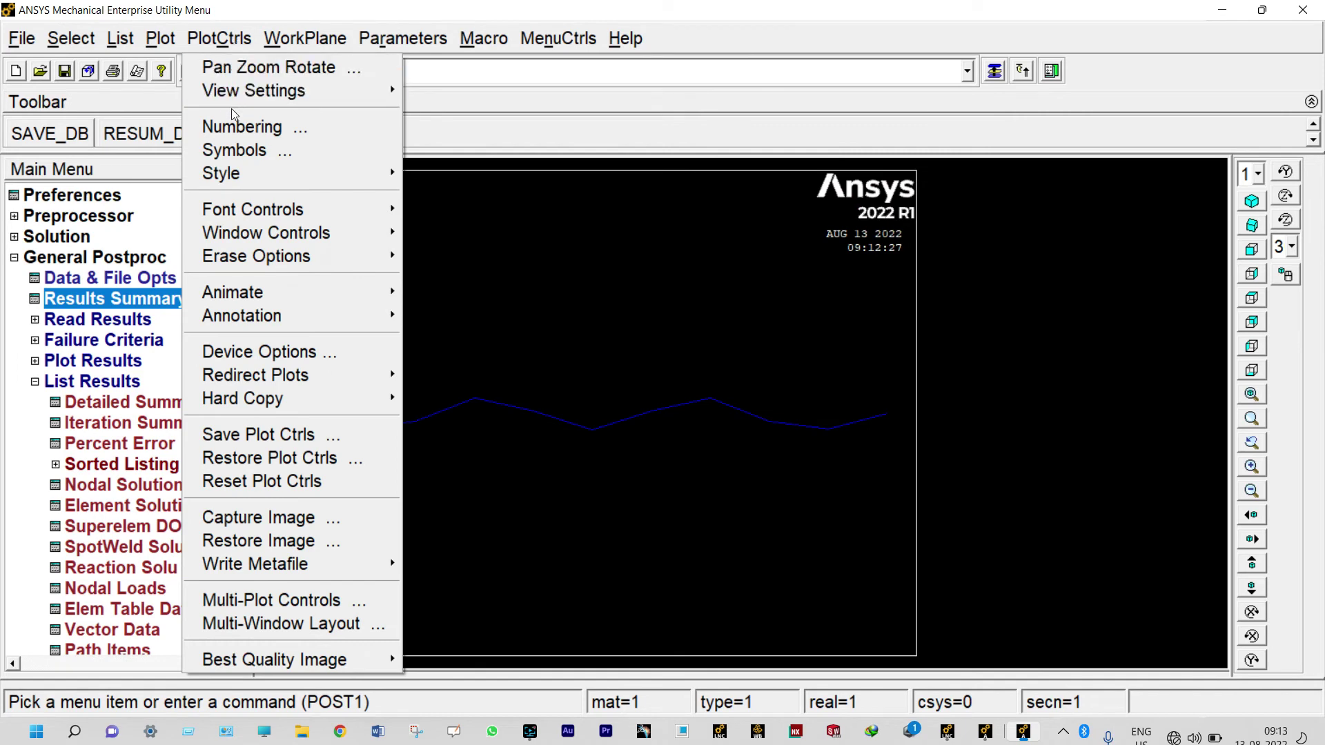
pyautogui.moveTo(236, 174)
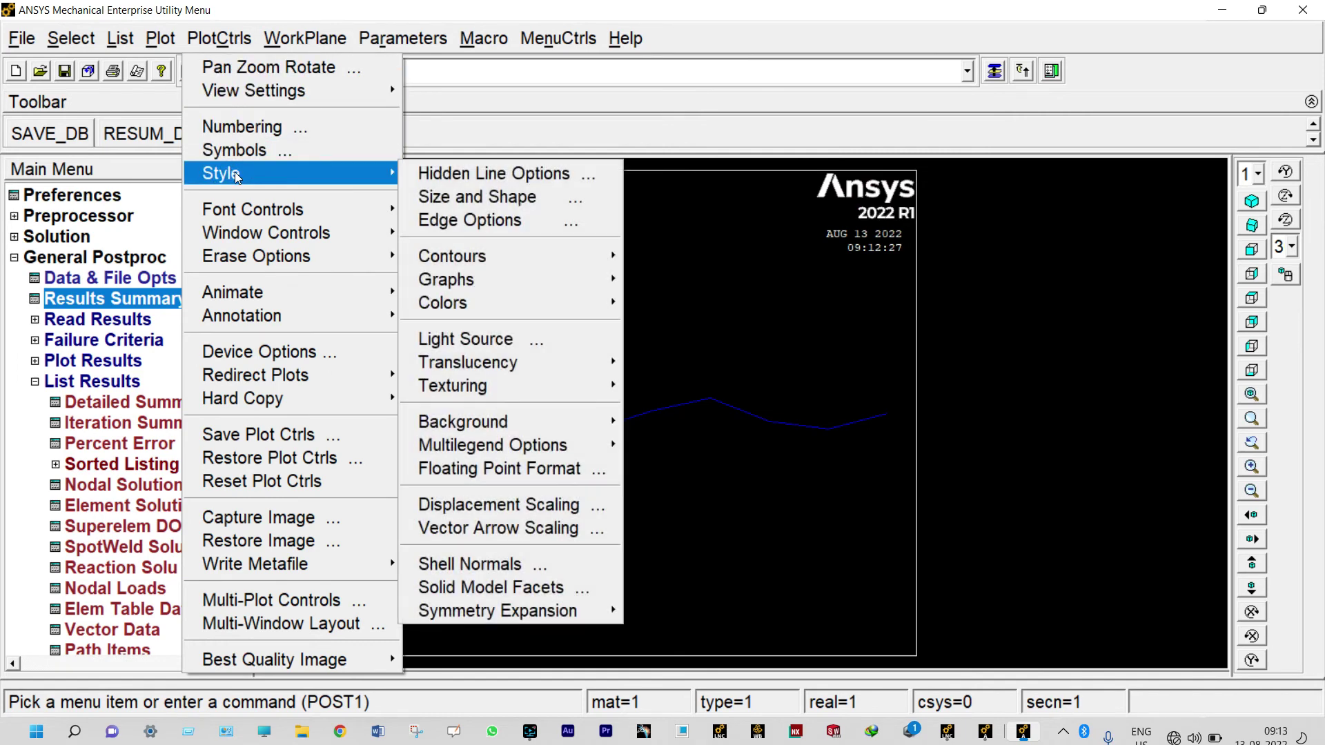
pyautogui.click(483, 194)
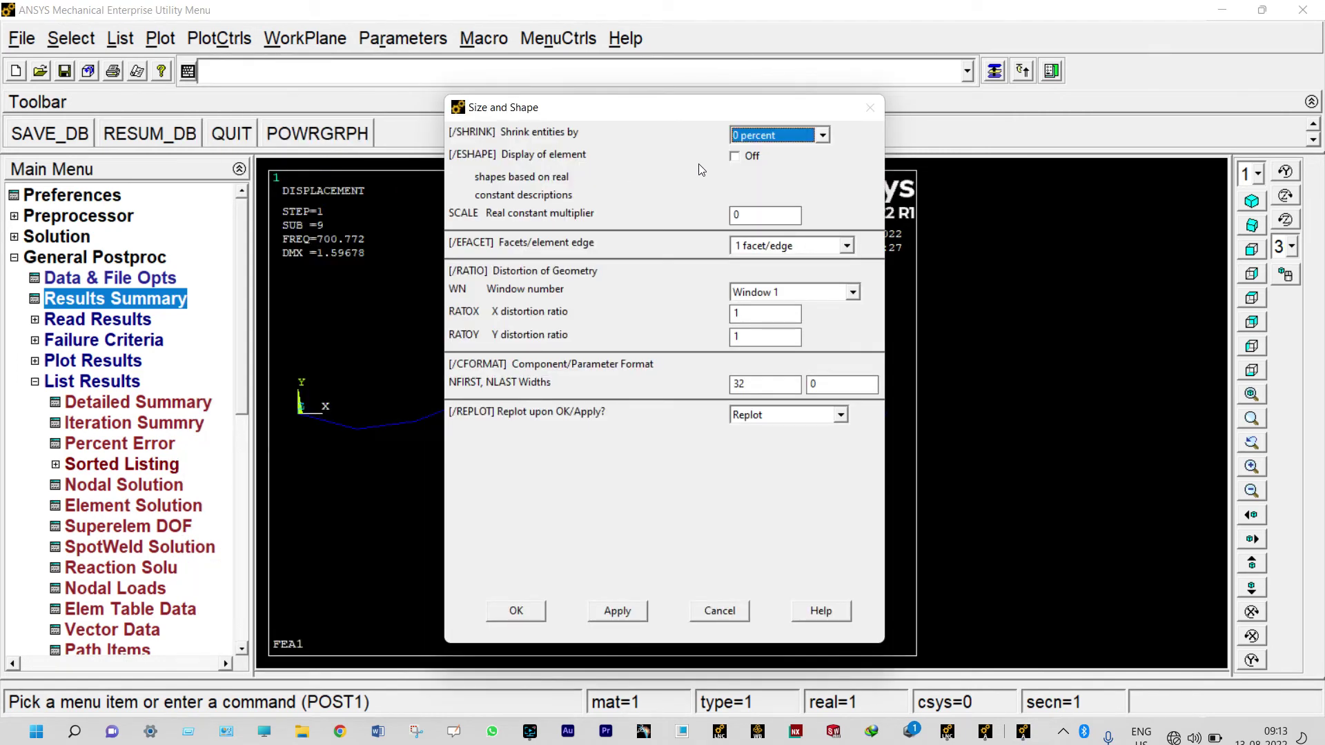
pyautogui.click(734, 157)
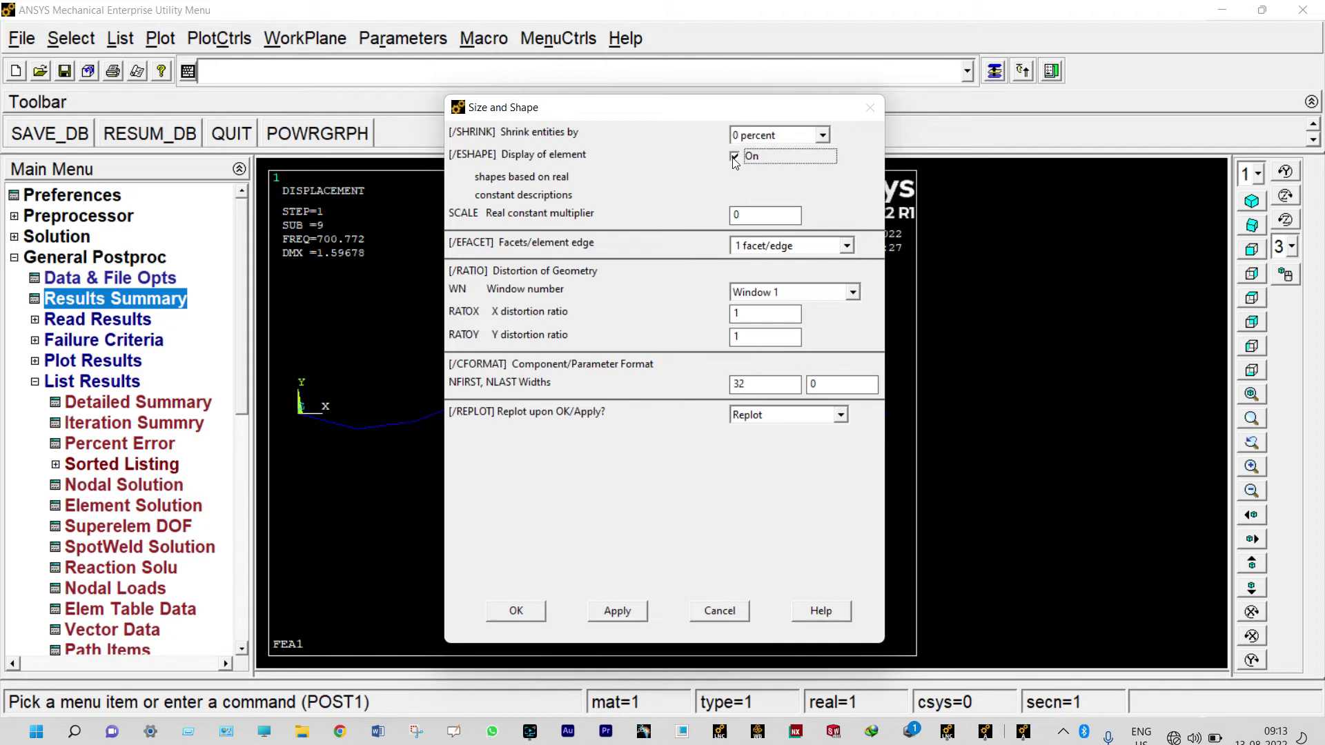
pyautogui.click(521, 613)
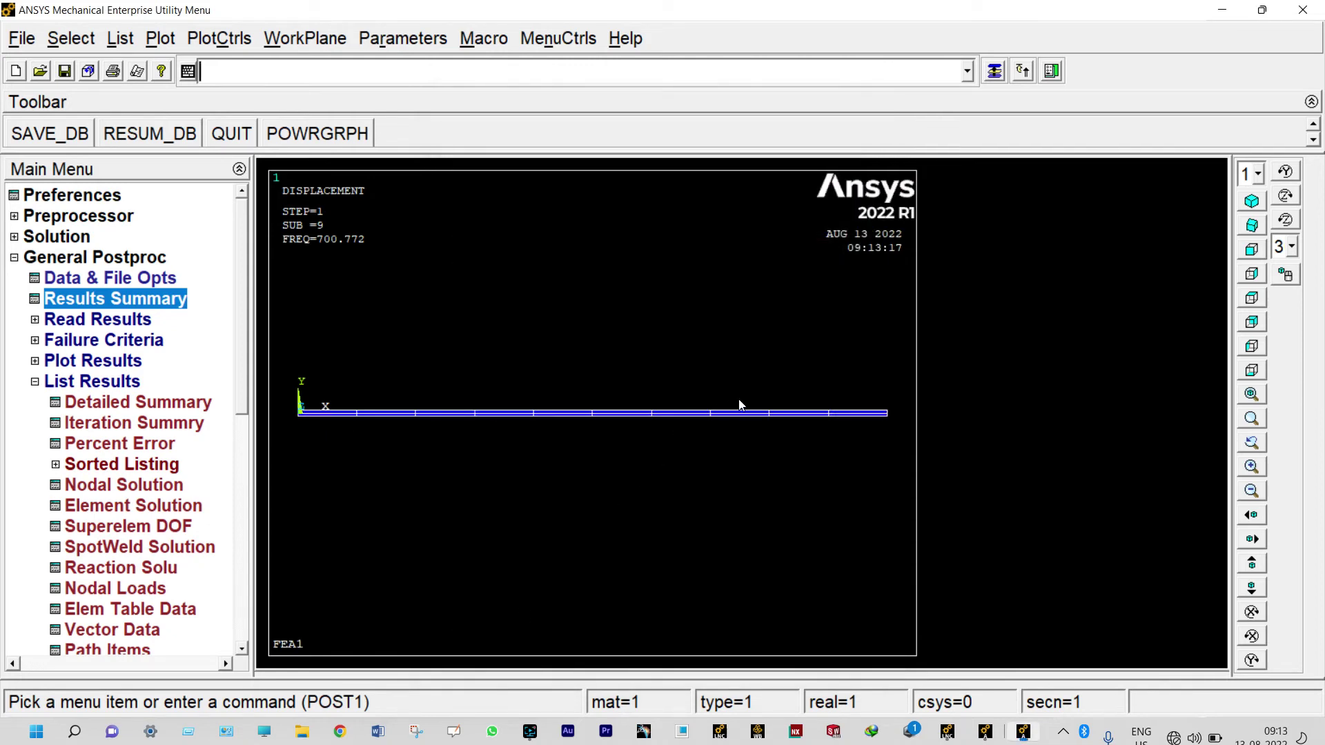
pyautogui.click(1252, 201)
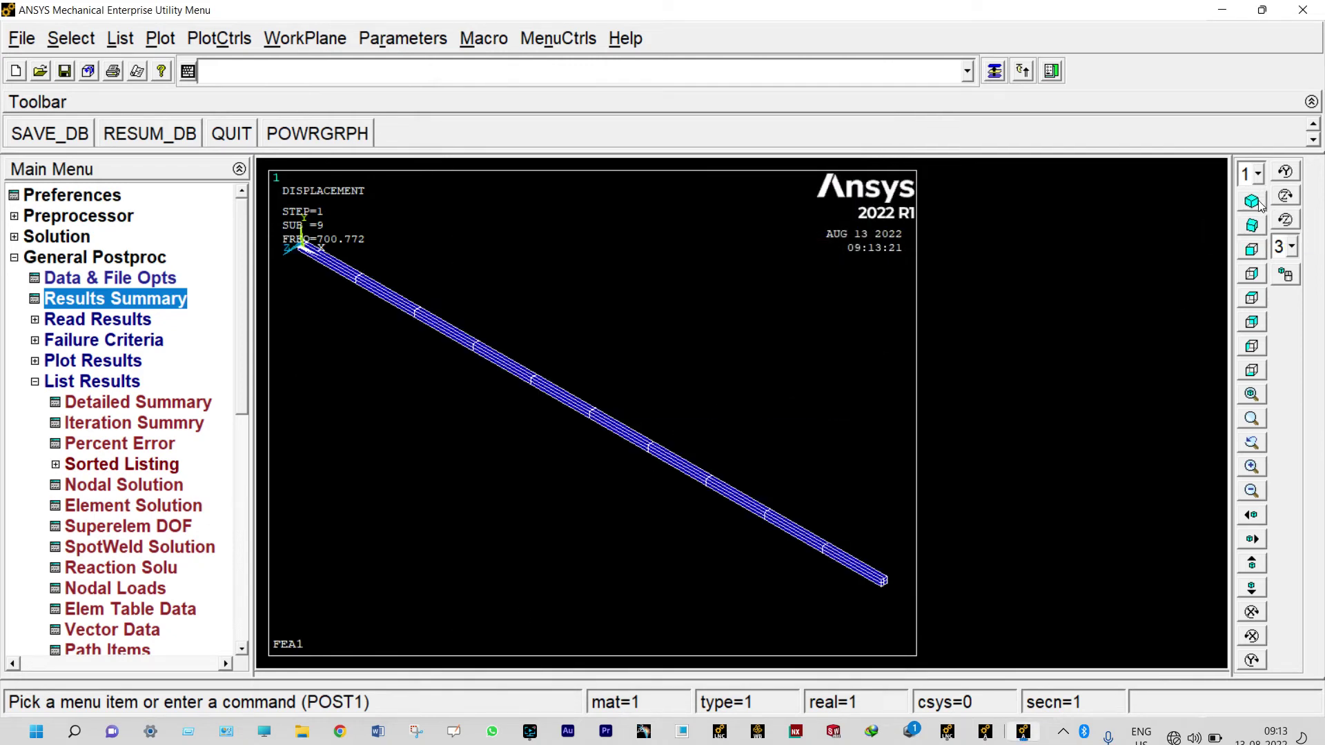
pyautogui.scroll(3, 897, 607)
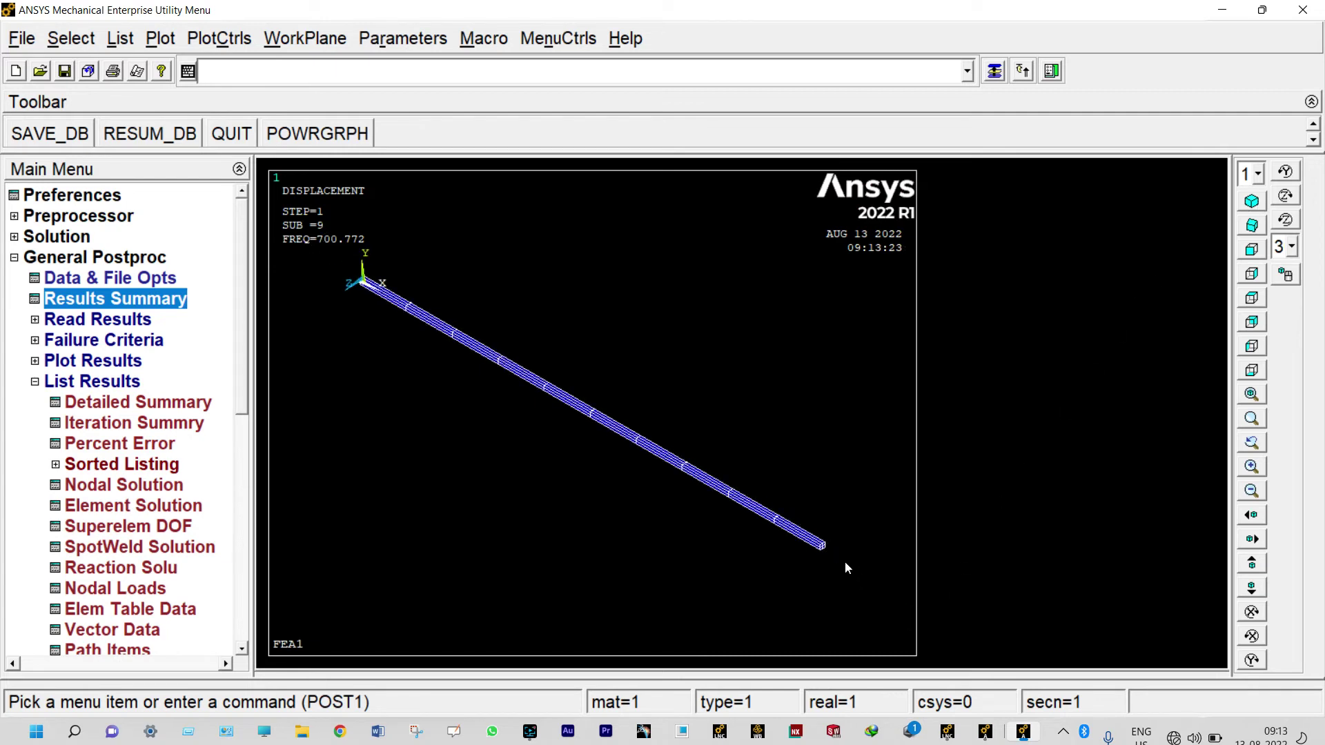
pyautogui.scroll(-3, 661, 353)
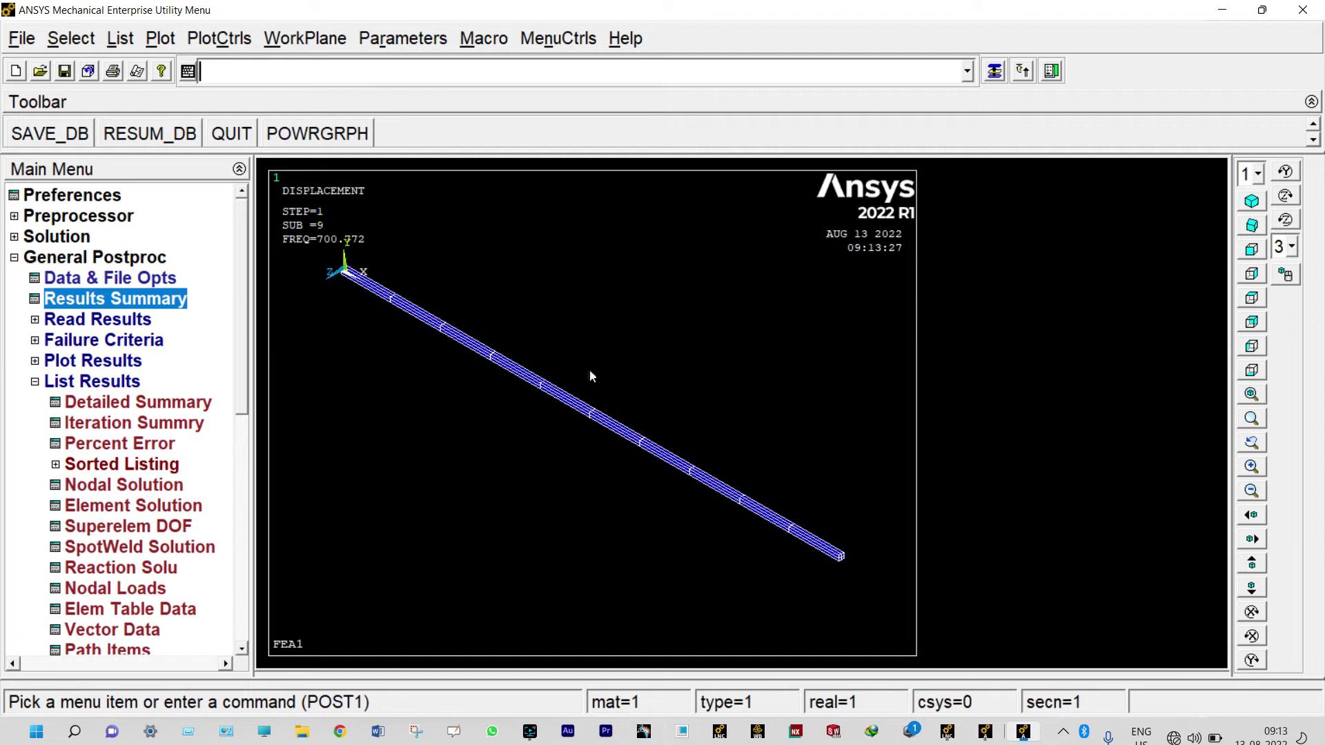
# Step: Examine the index of data sets and their frequencies once more, and close the listing
pyautogui.click(158, 301)
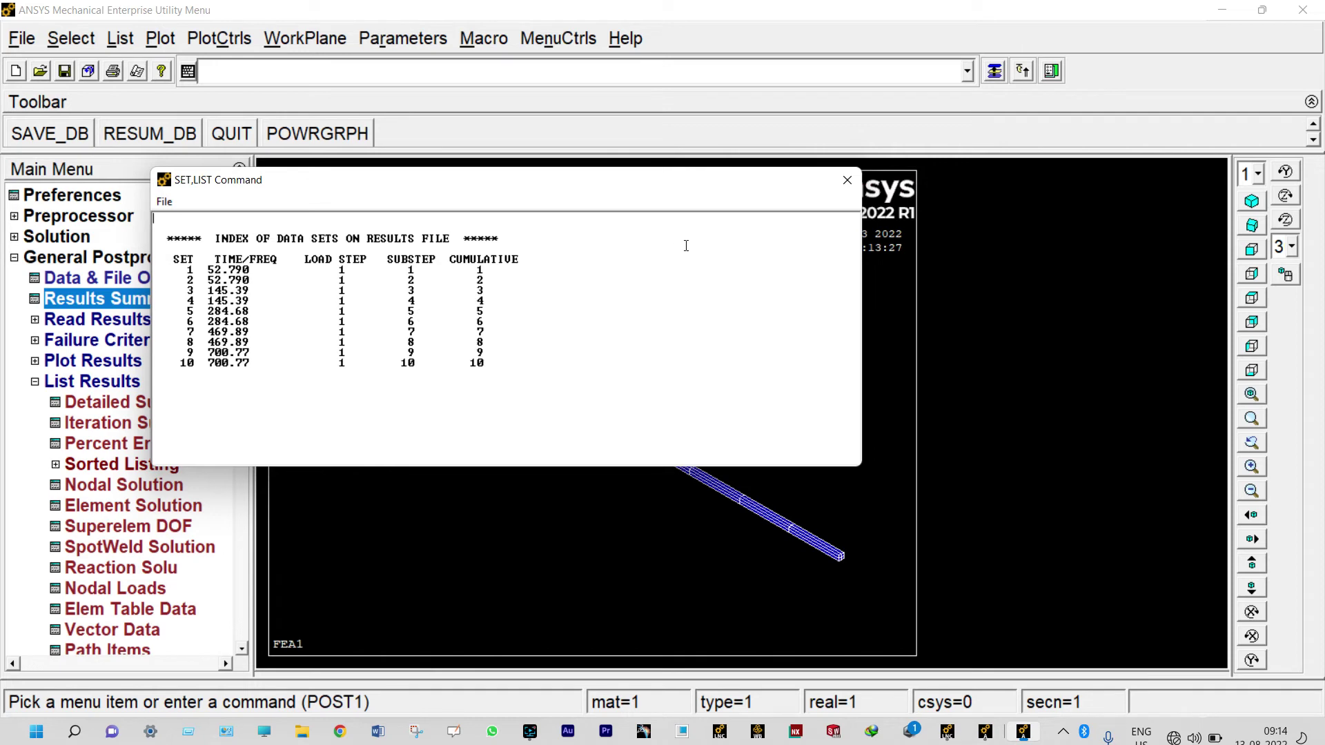
pyautogui.click(848, 180)
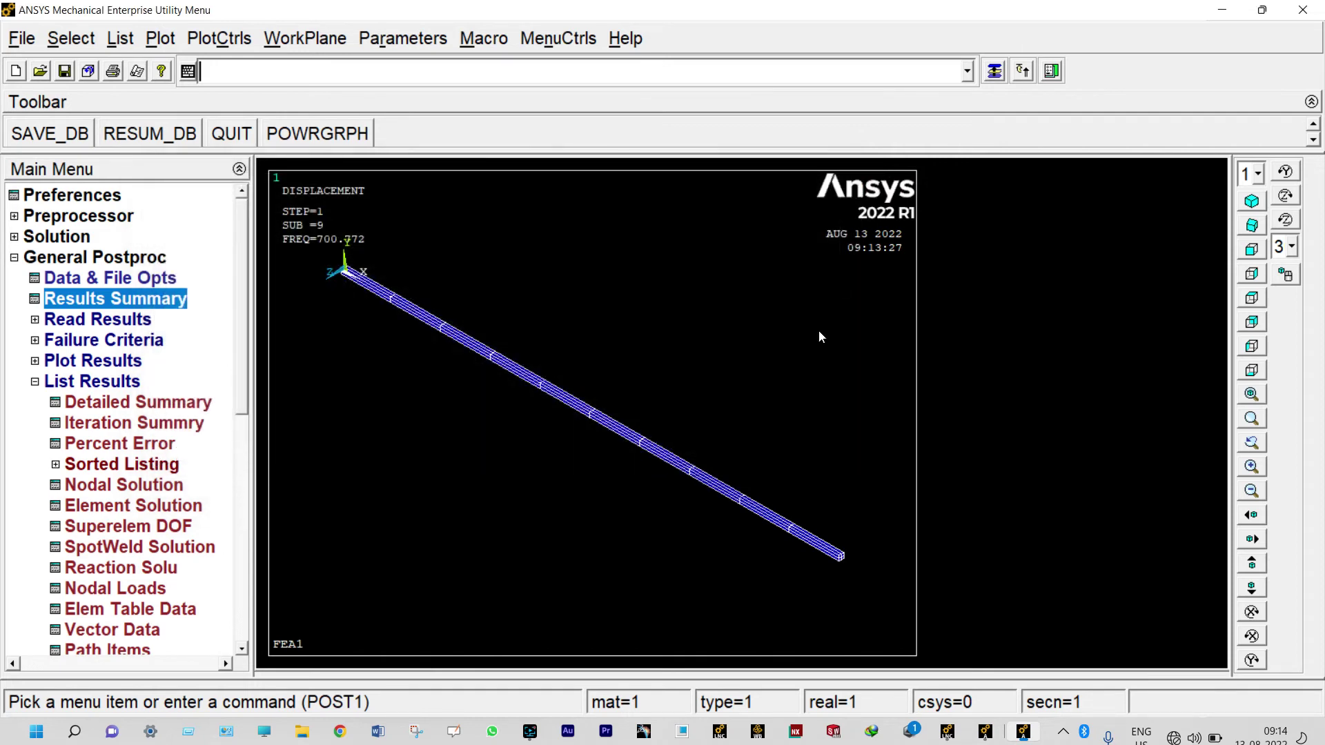